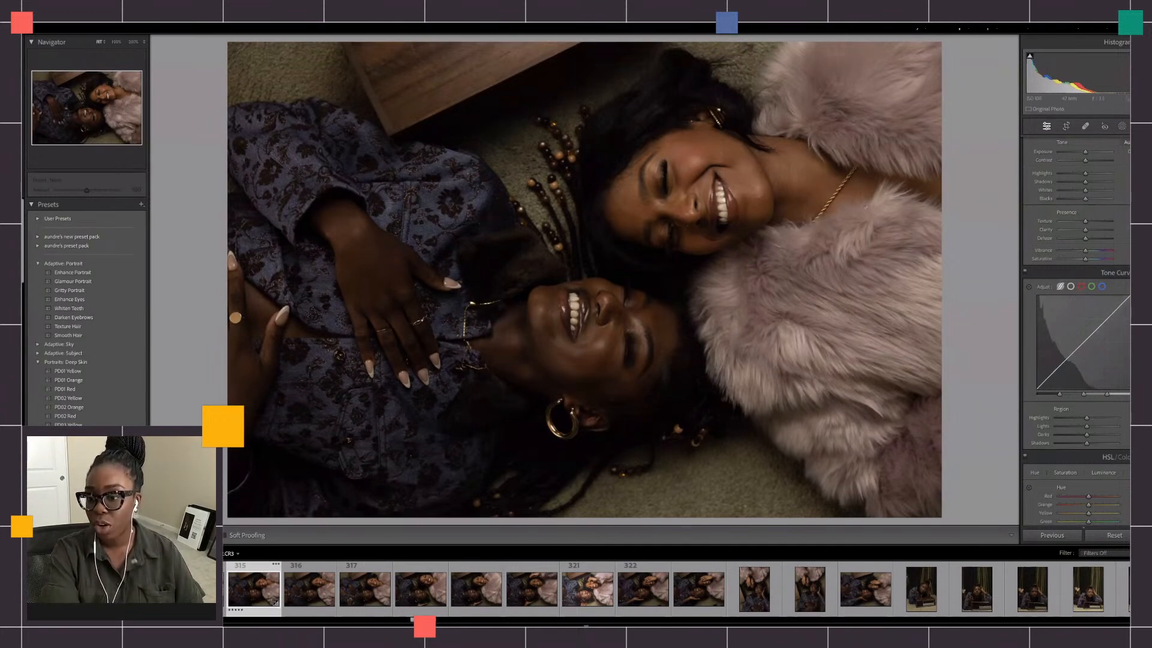
Look through the Develop adjustments and compare the tone curve's parametric view with its channel curves on the portrait of two women.
{"action": "scroll", "coordinate": [1077, 330], "scroll_direction": "up", "scroll_amount": 3}
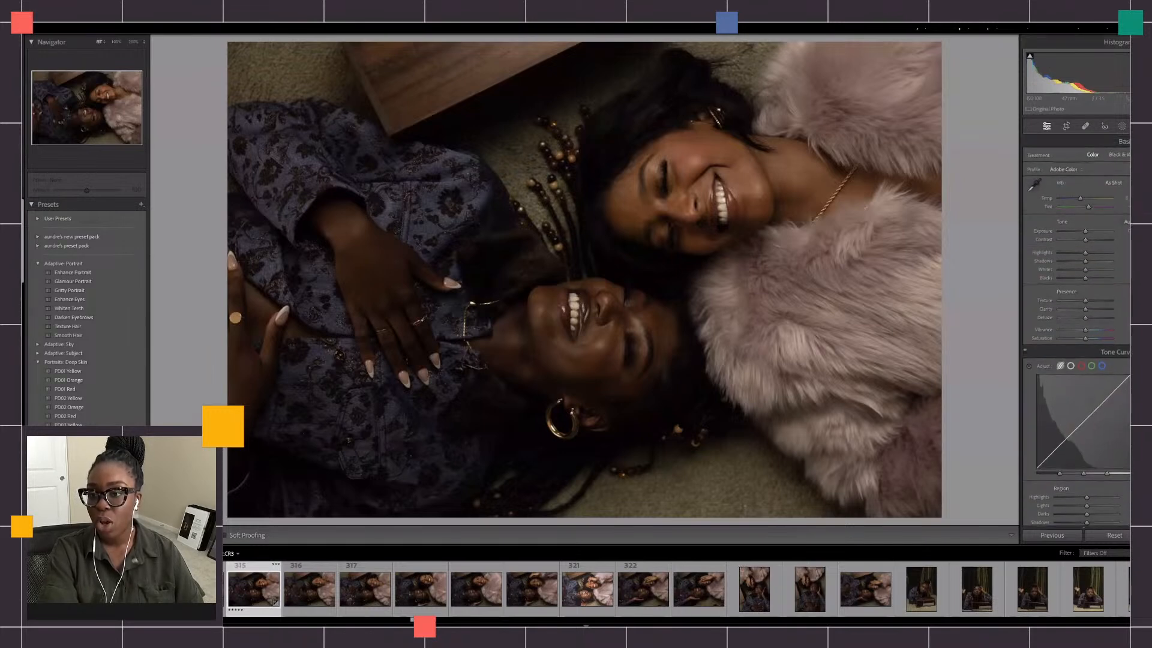
{"action": "scroll", "coordinate": [1077, 330], "scroll_direction": "down", "scroll_amount": 15}
{"action": "scroll", "coordinate": [1077, 329], "scroll_direction": "up", "scroll_amount": 10}
{"action": "scroll", "coordinate": [1076, 329], "scroll_direction": "up", "scroll_amount": 1}
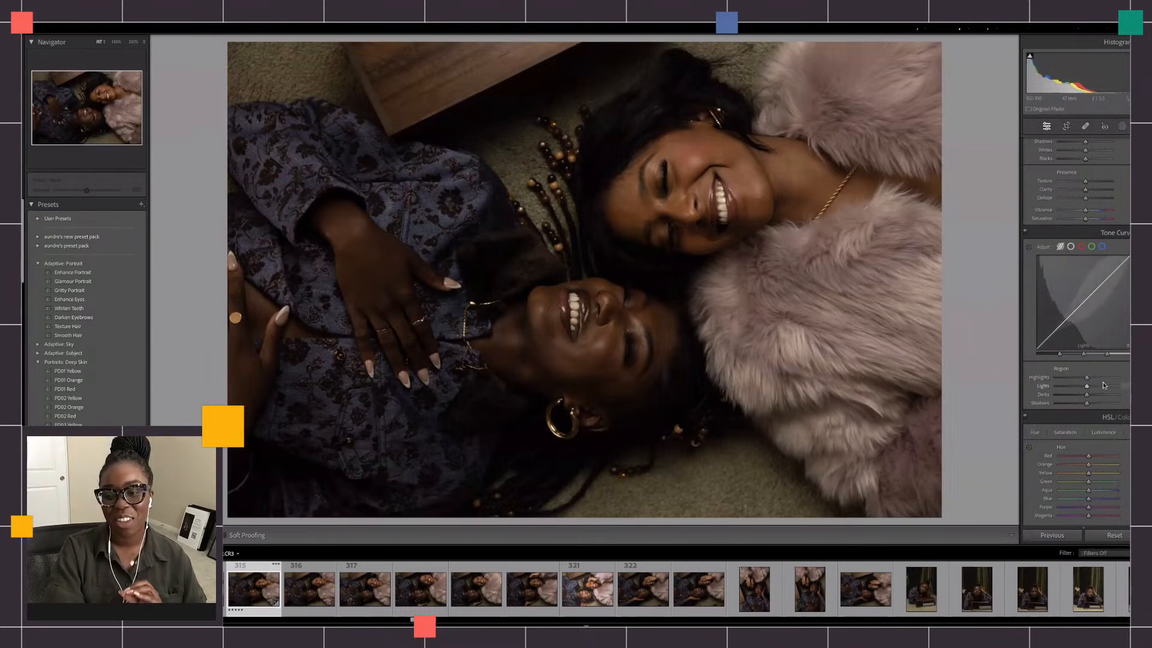
{"action": "left_click", "coordinate": [1069, 248]}
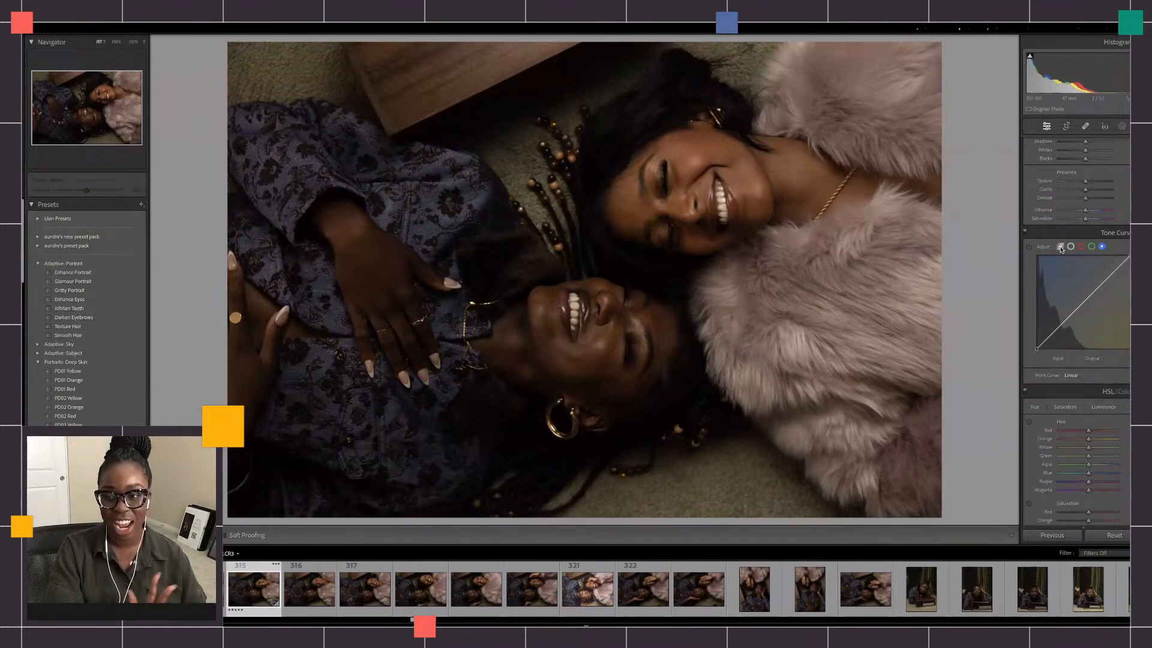
{"action": "left_click", "coordinate": [1061, 247]}
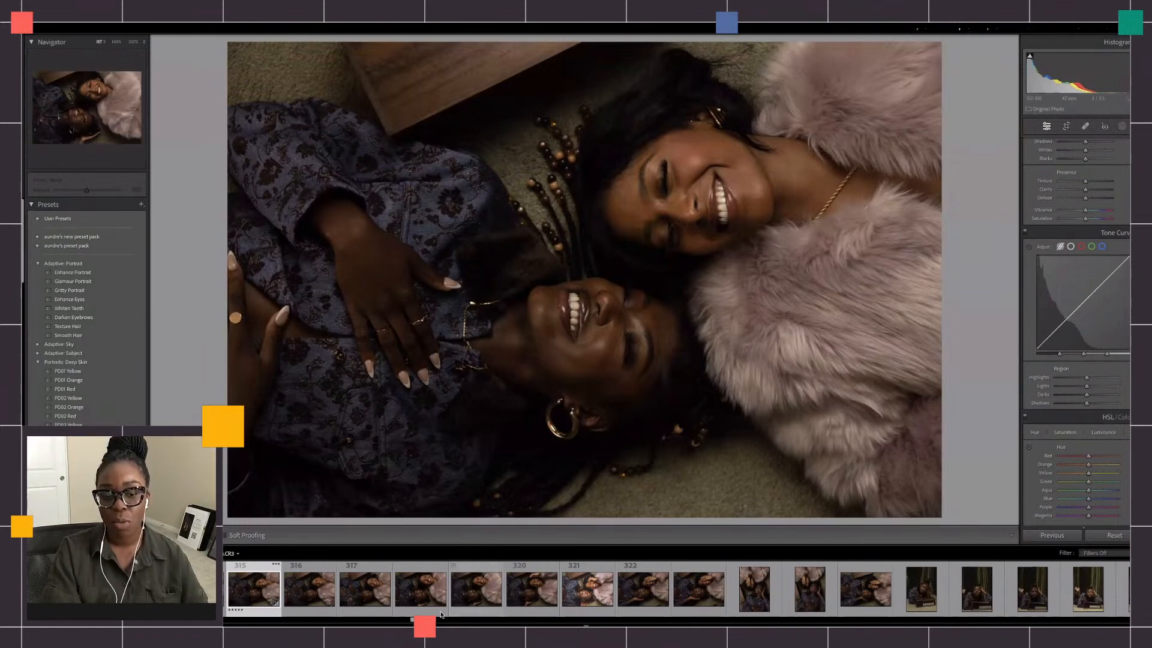
Open the black-to-white gradient image at the end of the filmstrip and view its color channel, point and parametric tone curves.
{"action": "left_click_drag", "start_coordinate": [424, 620], "coordinate": [1129, 620]}
{"action": "left_click", "coordinate": [1113, 590]}
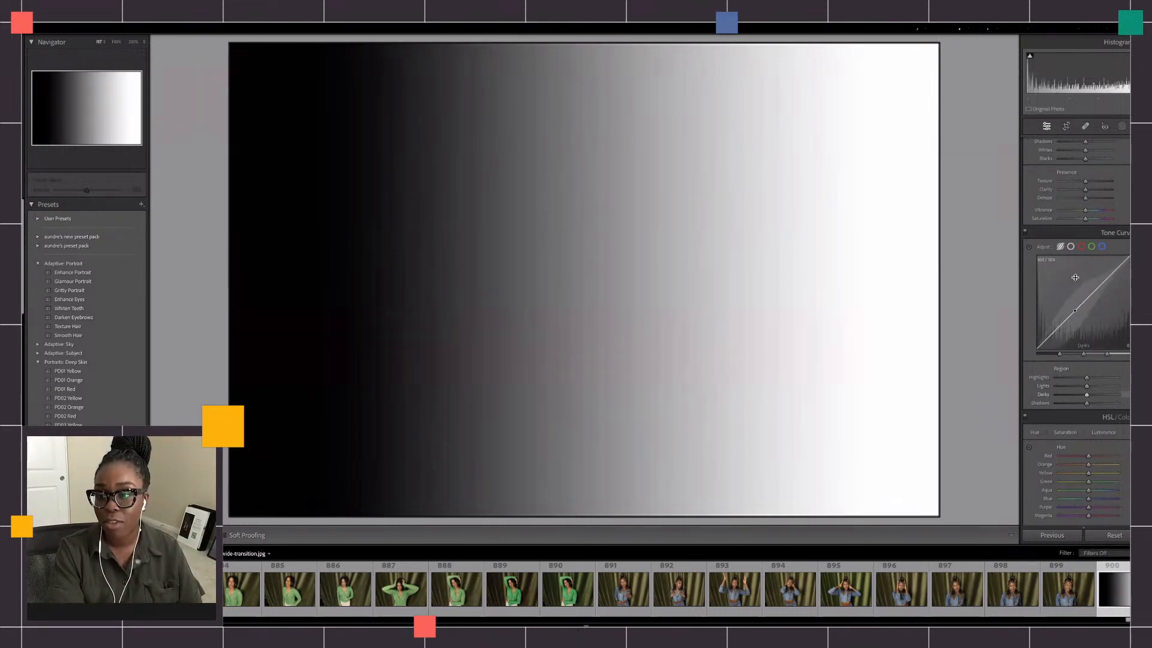
{"action": "left_click", "coordinate": [1082, 248]}
{"action": "left_click", "coordinate": [1092, 247]}
{"action": "left_click", "coordinate": [1102, 248]}
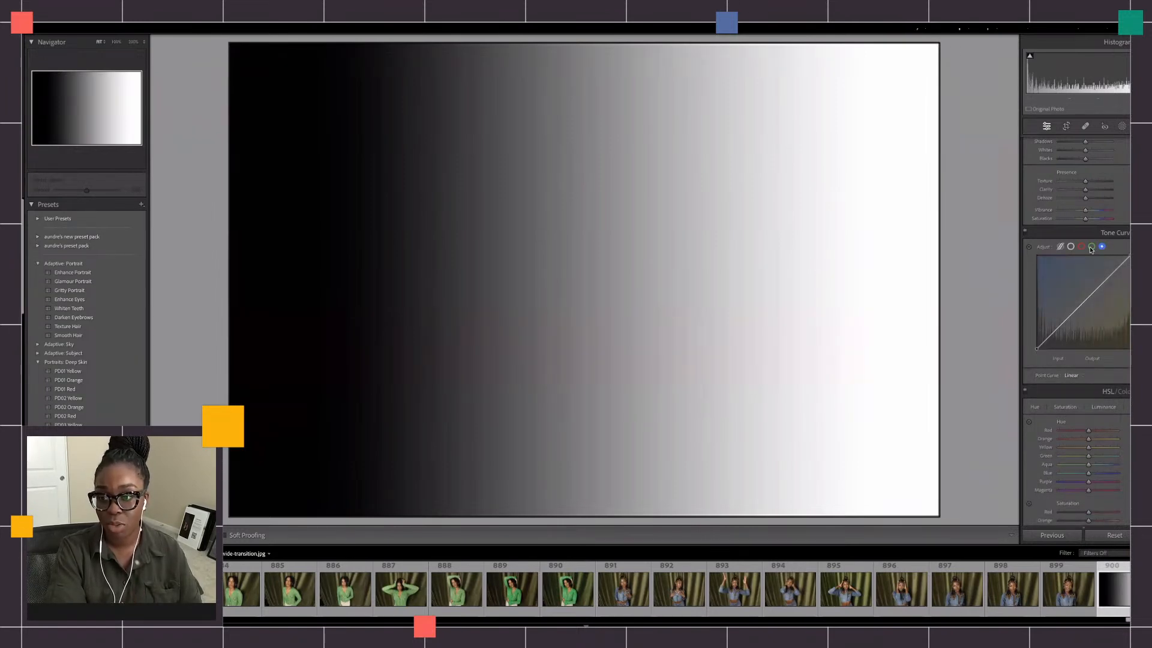
{"action": "left_click", "coordinate": [1059, 248]}
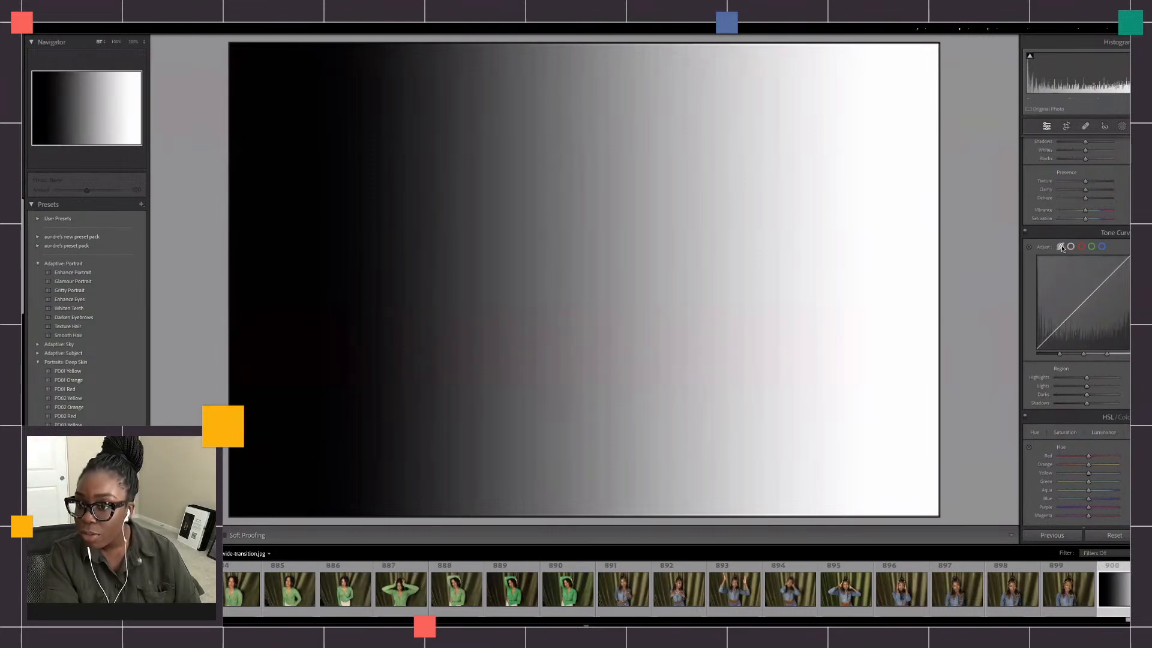
{"action": "left_click", "coordinate": [1070, 247]}
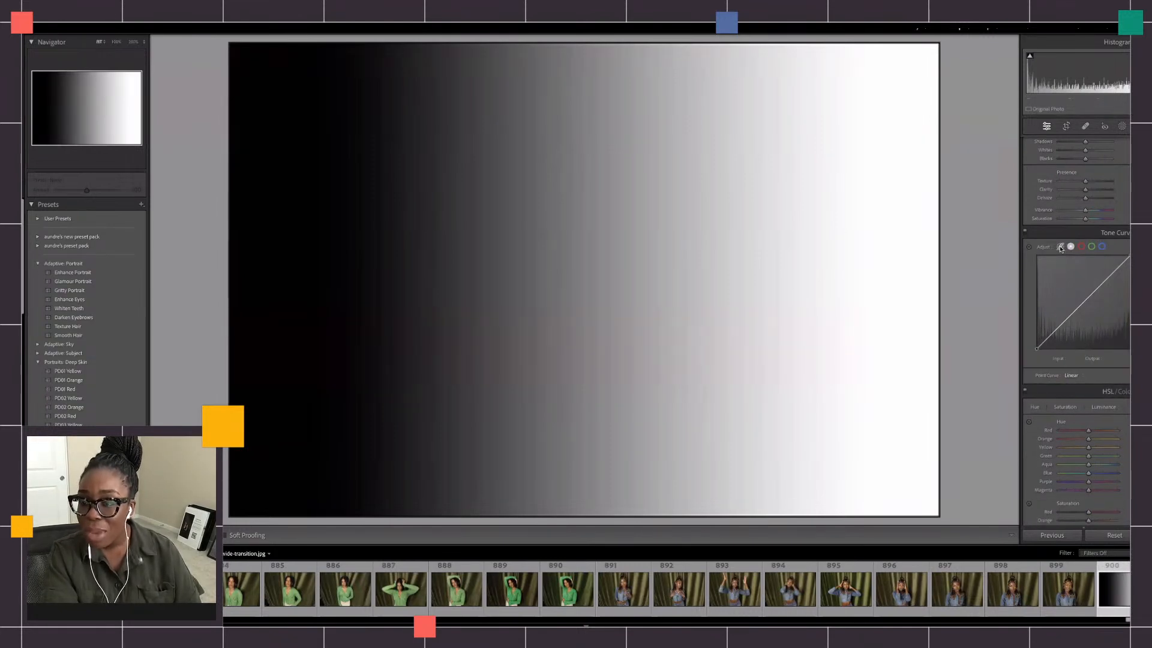
{"action": "left_click", "coordinate": [1059, 248]}
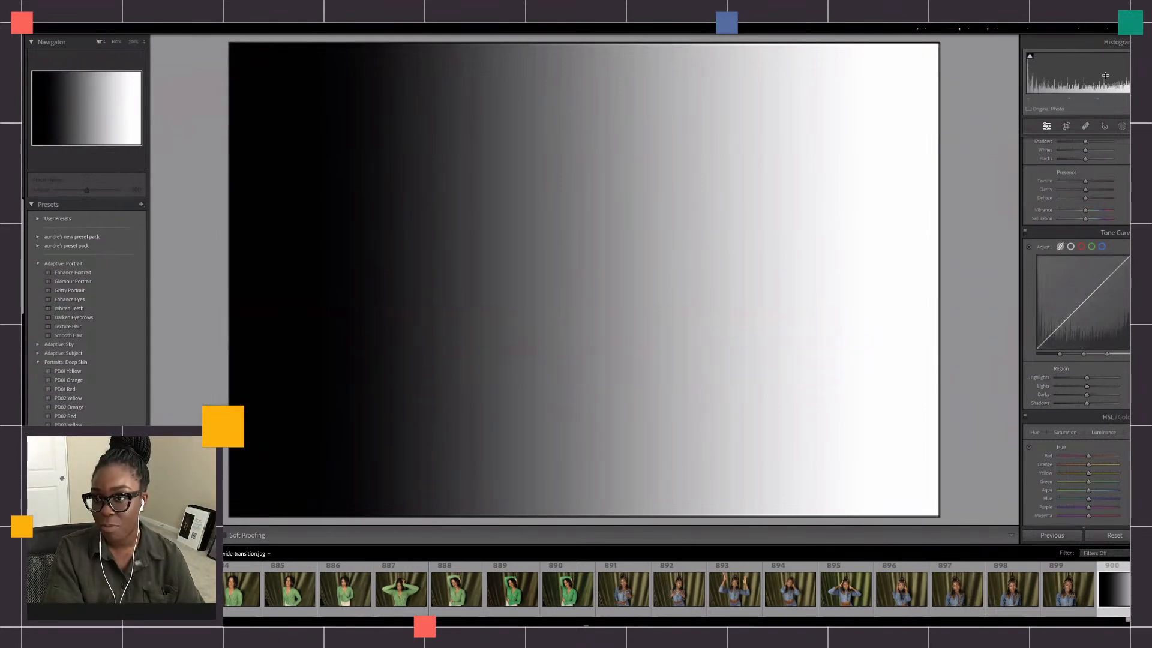
Try lowering the gradient's Highlights region to -44 on the parametric tone curve, and undo the Highlights changes.
{"action": "scroll", "coordinate": [1127, 192], "scroll_direction": "up", "scroll_amount": 1}
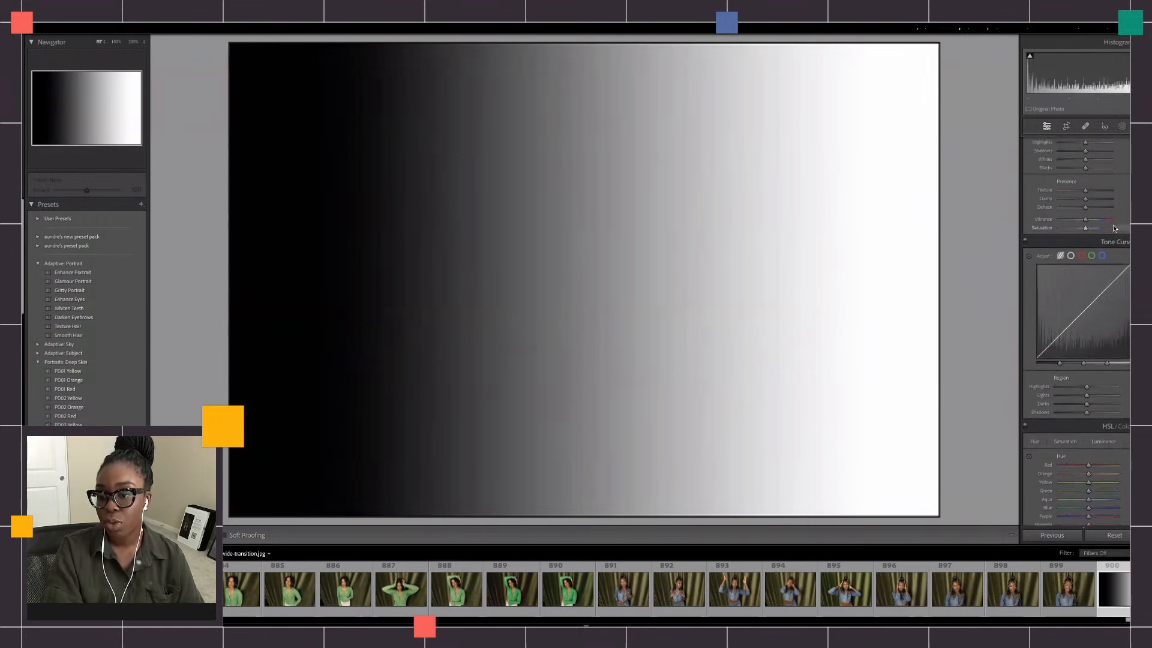
{"action": "scroll", "coordinate": [1107, 234], "scroll_direction": "up", "scroll_amount": 4}
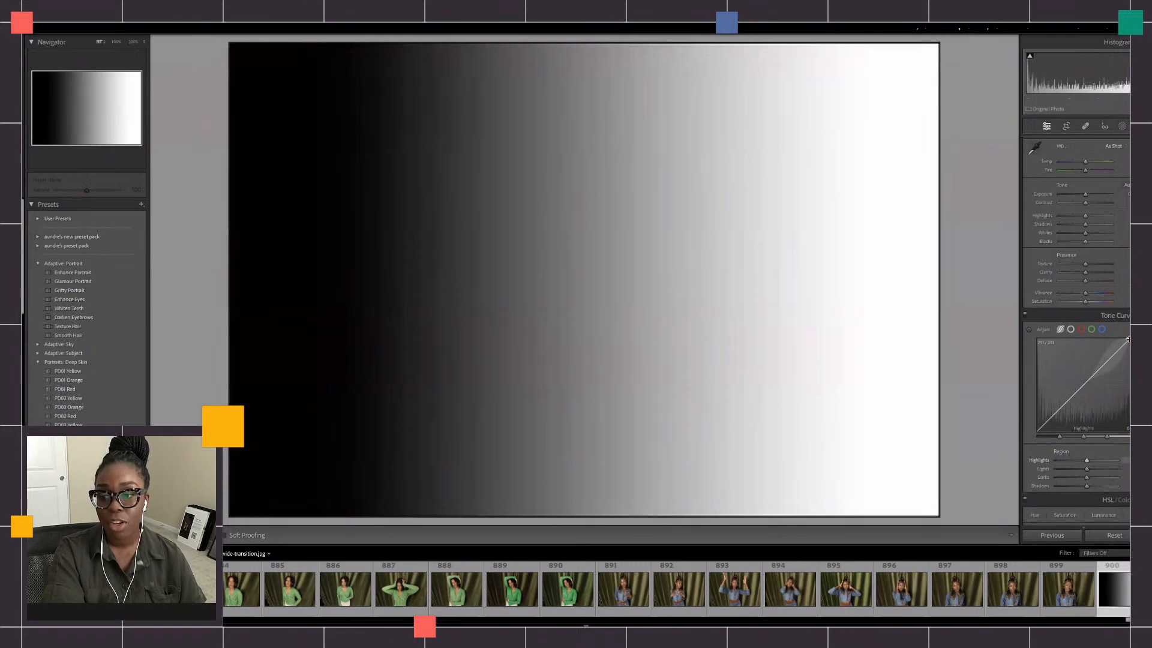
{"action": "left_click_drag", "start_coordinate": [1113, 358], "coordinate": [1116, 433]}
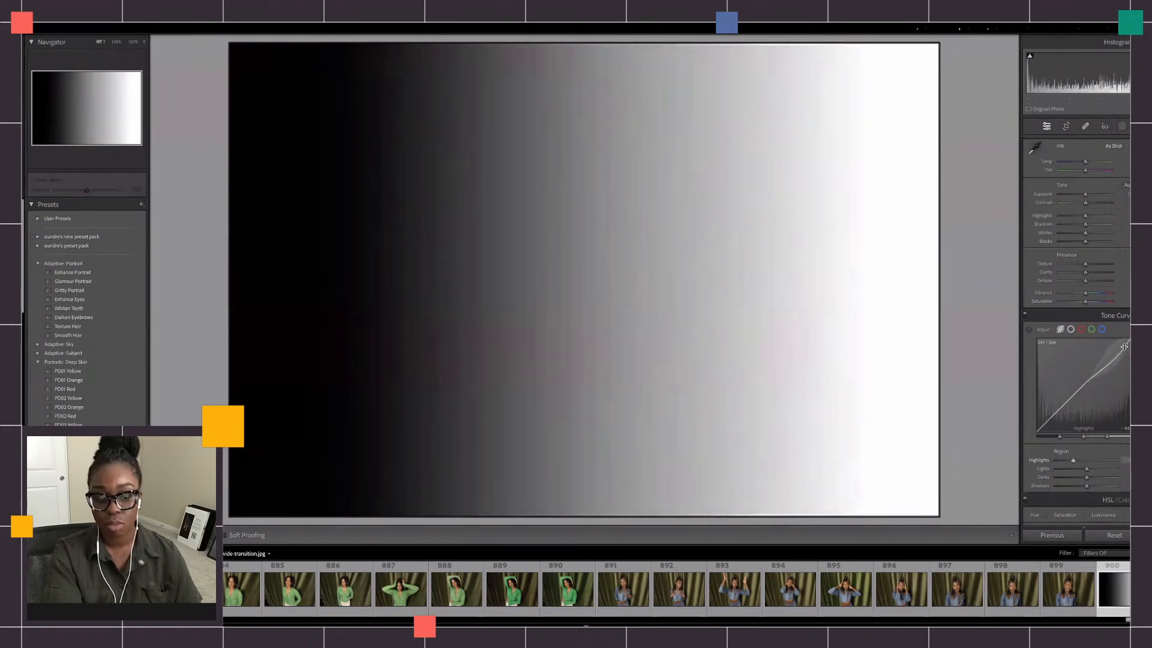
{"action": "key", "text": "ctrl+z"}
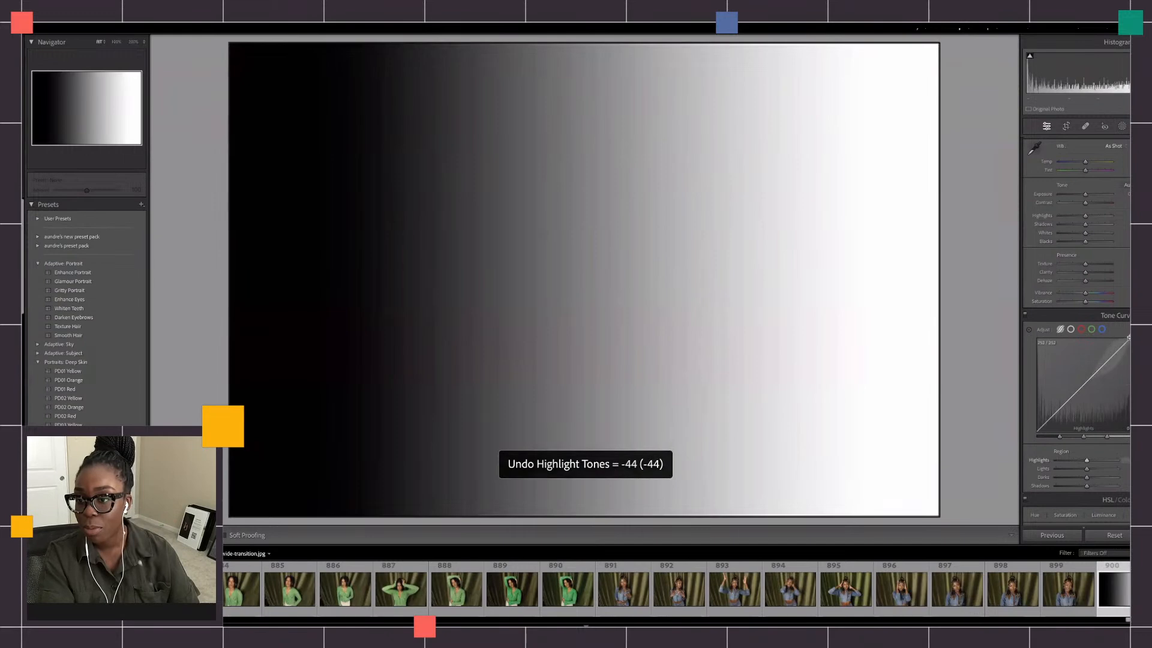
{"action": "left_click_drag", "start_coordinate": [1128, 337], "coordinate": [1128, 341]}
{"action": "key", "text": "ctrl+z"}
On the point curve, lower the white point's output to 0, restore it to 255, and try moving the black point.
{"action": "left_click", "coordinate": [1070, 329]}
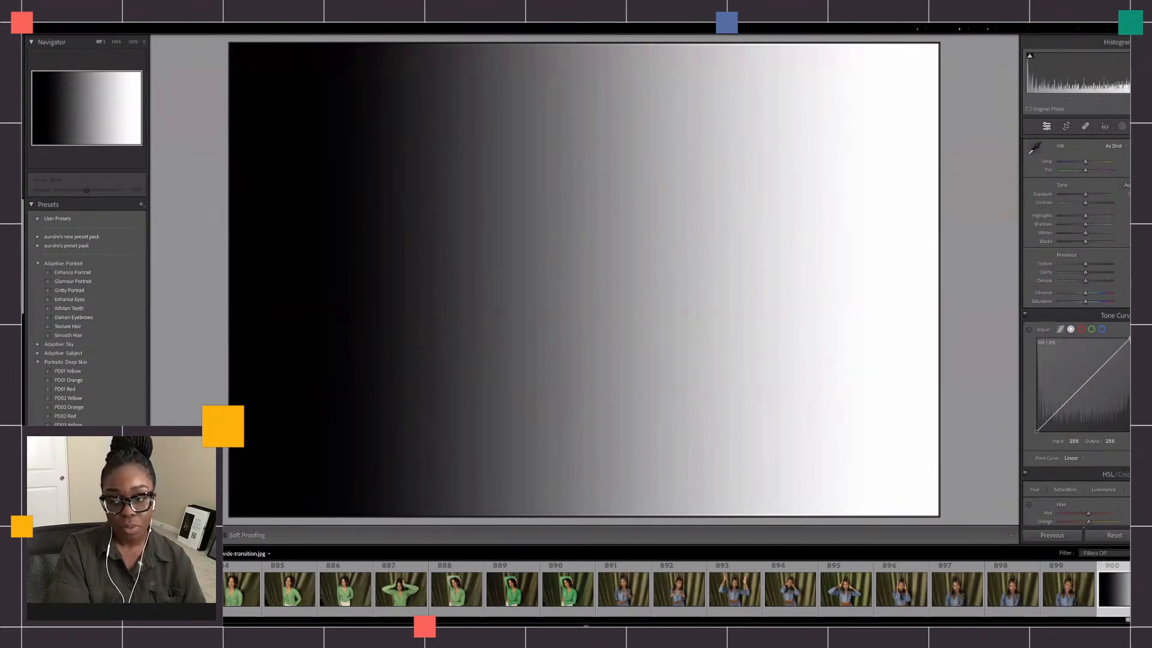
{"action": "left_click_drag", "start_coordinate": [1128, 339], "coordinate": [1128, 431]}
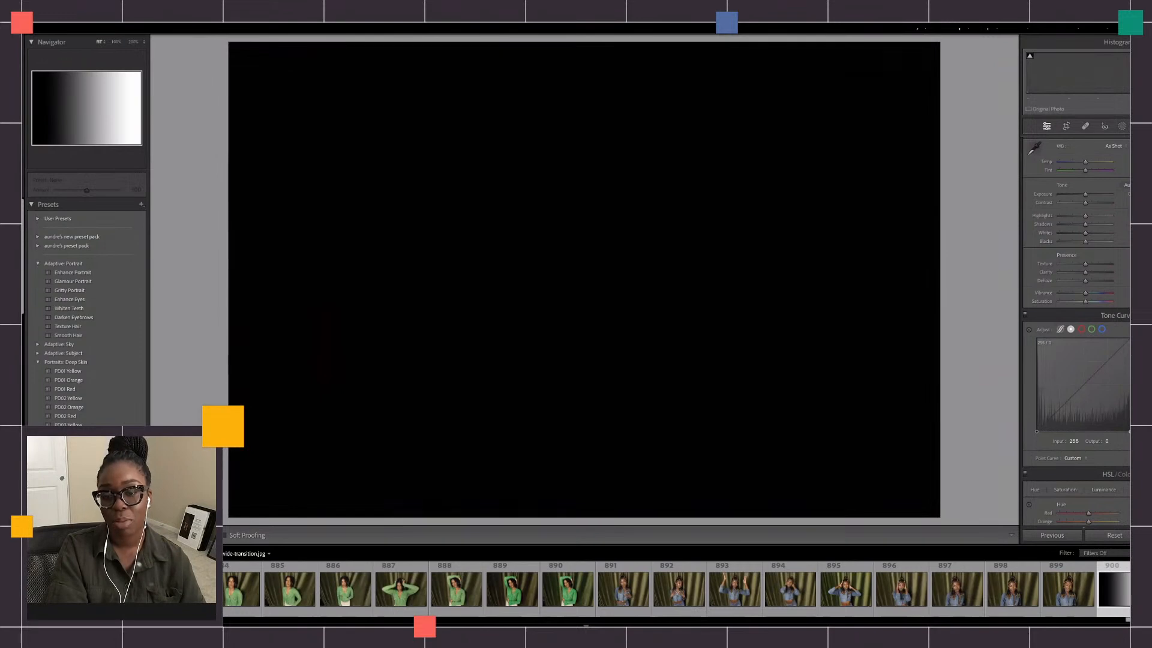
{"action": "left_click_drag", "start_coordinate": [1128, 430], "coordinate": [1129, 338]}
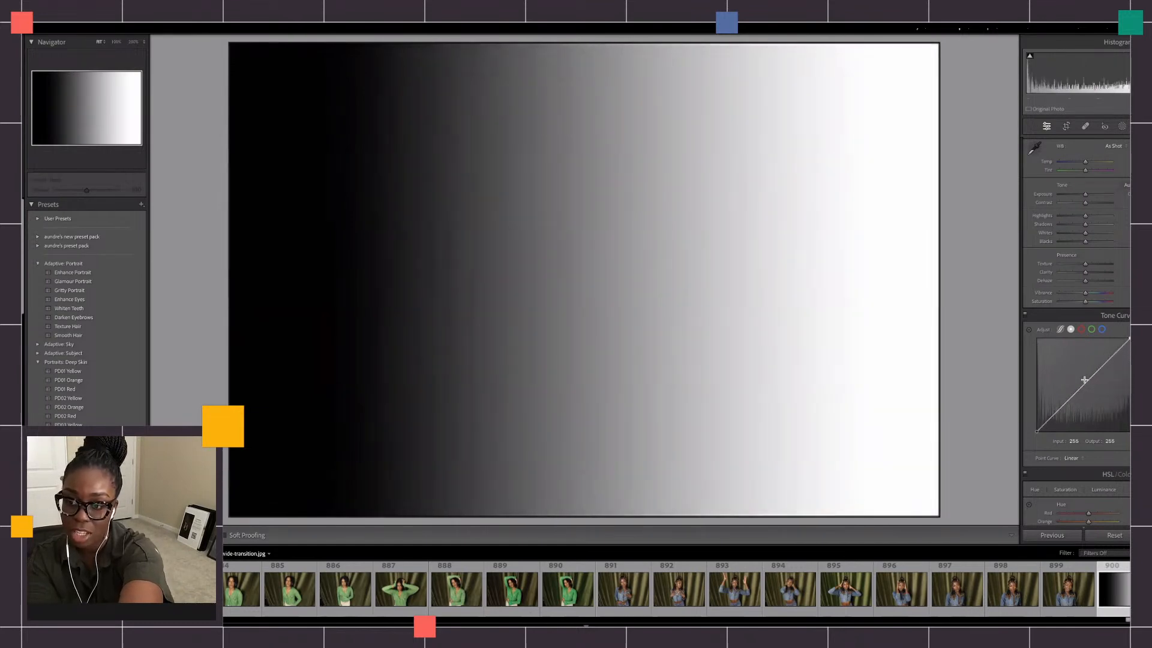
{"action": "mouse_move", "coordinate": [1128, 339]}
{"action": "left_mouse_down"}
{"action": "mouse_move", "coordinate": [1129, 431]}
{"action": "mouse_move", "coordinate": [1129, 339]}
{"action": "left_mouse_up"}
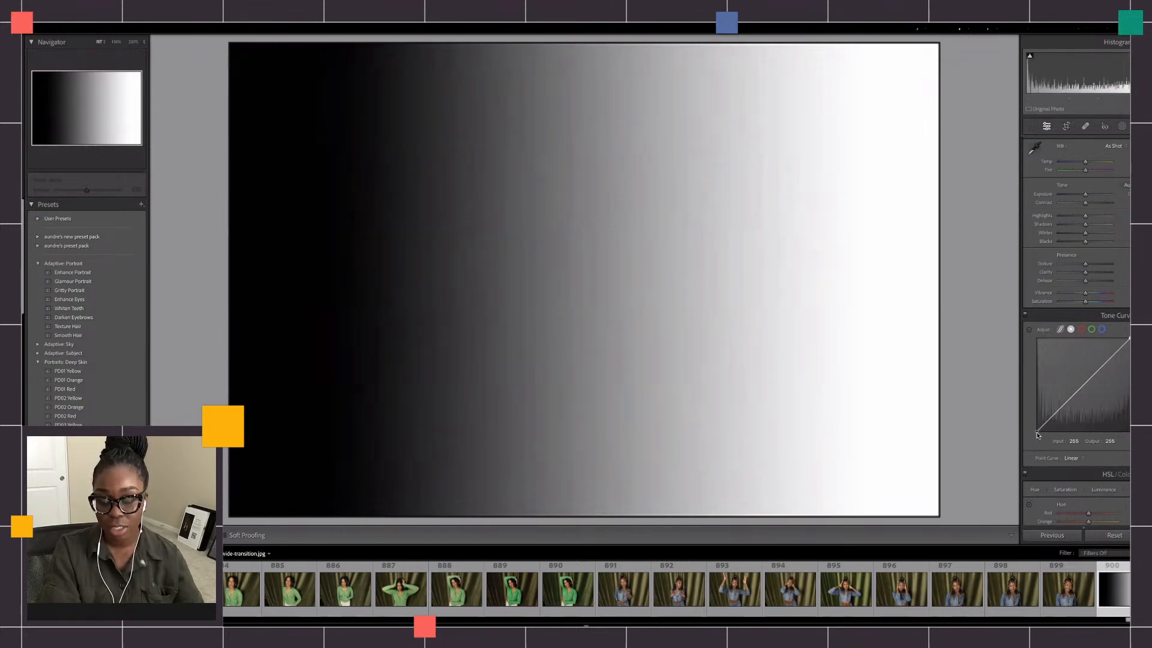
{"action": "left_click_drag", "start_coordinate": [1038, 432], "coordinate": [1008, 464]}
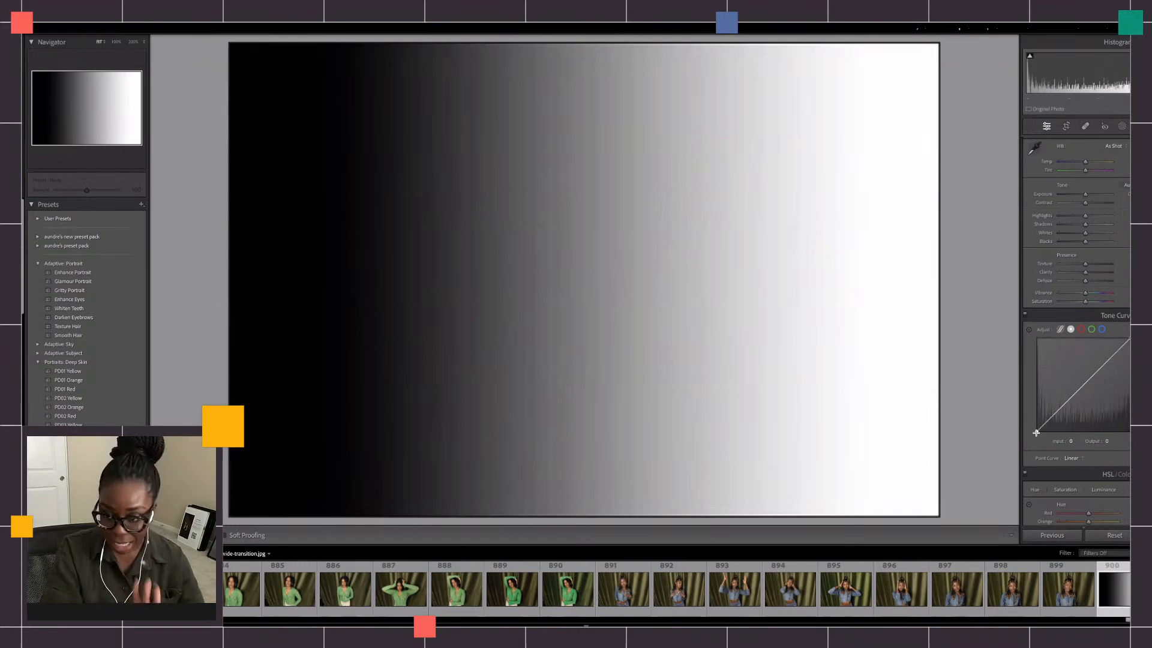
Try a midtone point on the point curve at input 81, output 220 and at 147, 78, and reset all channels.
{"action": "left_click", "coordinate": [1084, 383]}
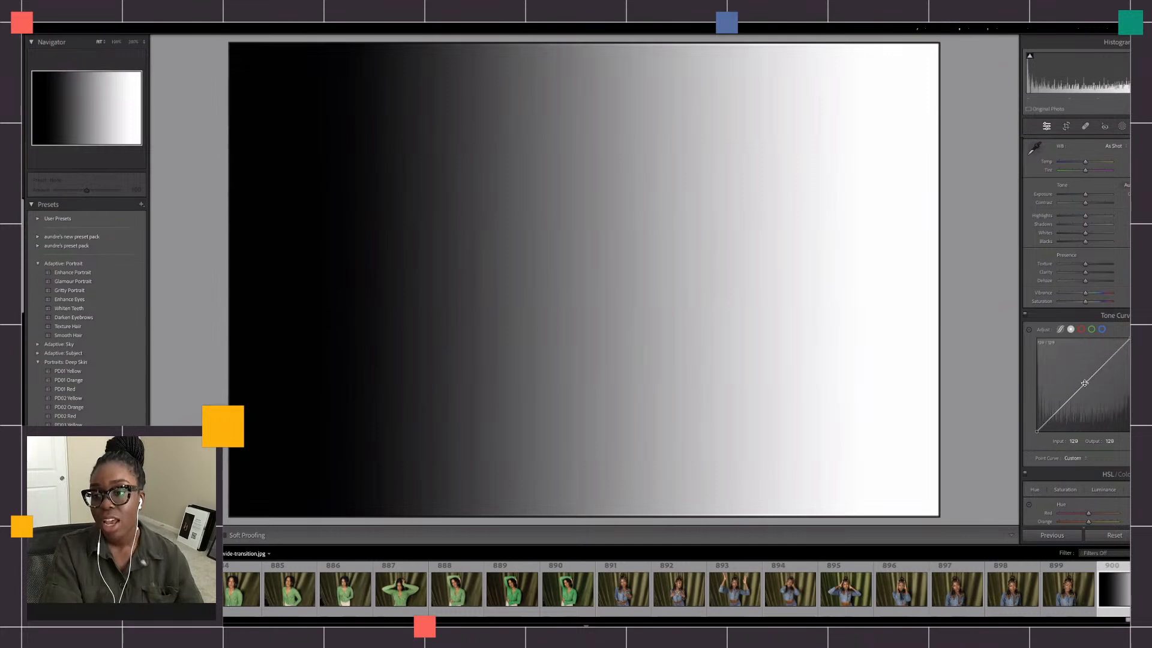
{"action": "left_click_drag", "start_coordinate": [1083, 384], "coordinate": [1066, 352]}
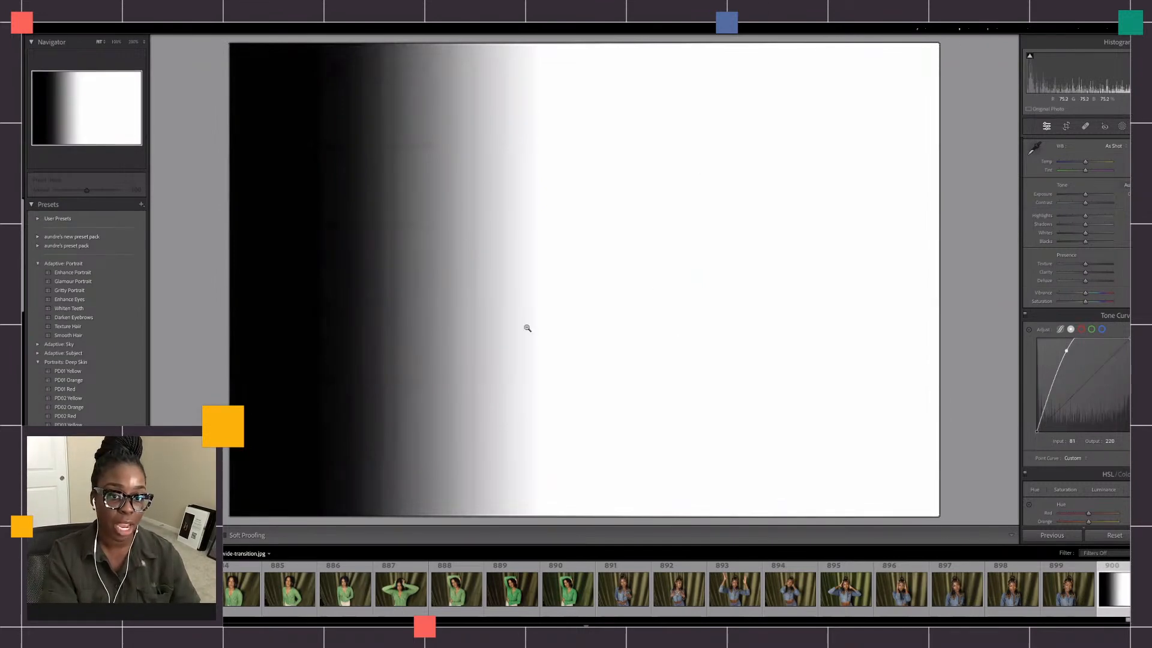
{"action": "left_click_drag", "start_coordinate": [1062, 349], "coordinate": [1092, 408]}
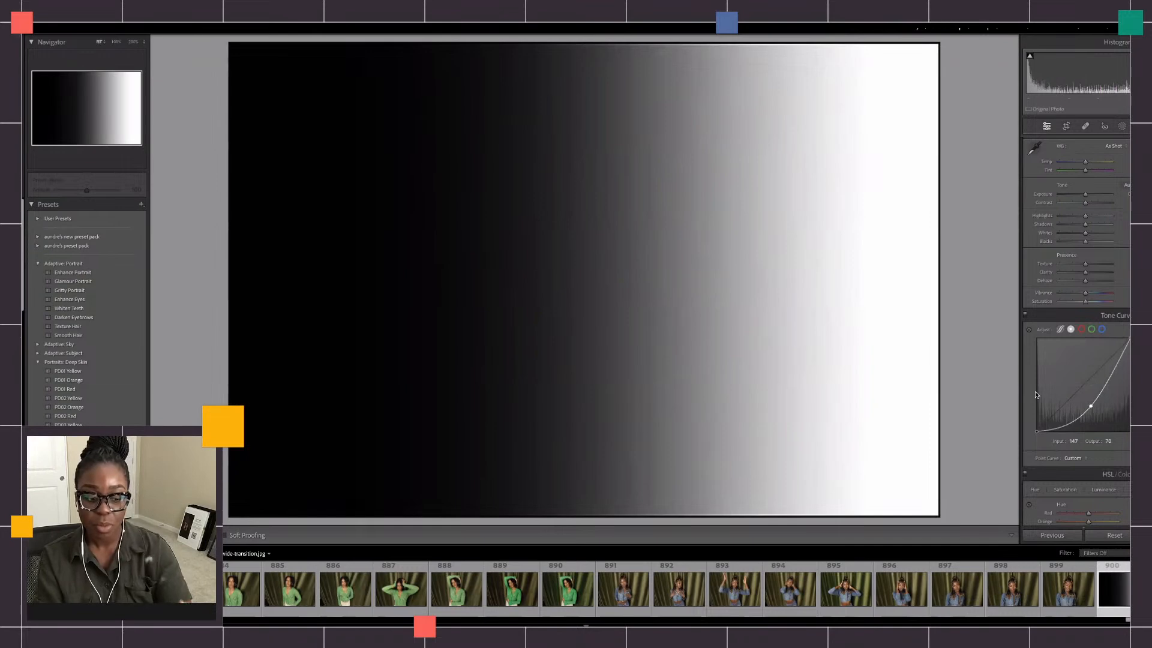
{"action": "key", "text": "ctrl+z"}
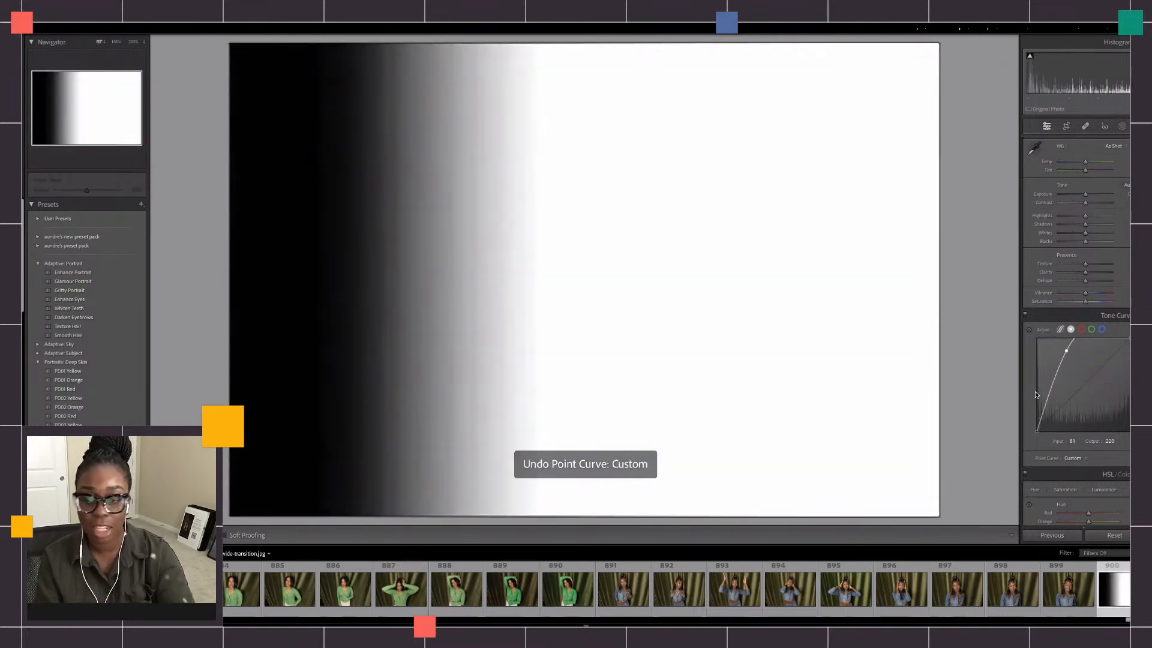
{"action": "right_click", "coordinate": [1111, 383]}
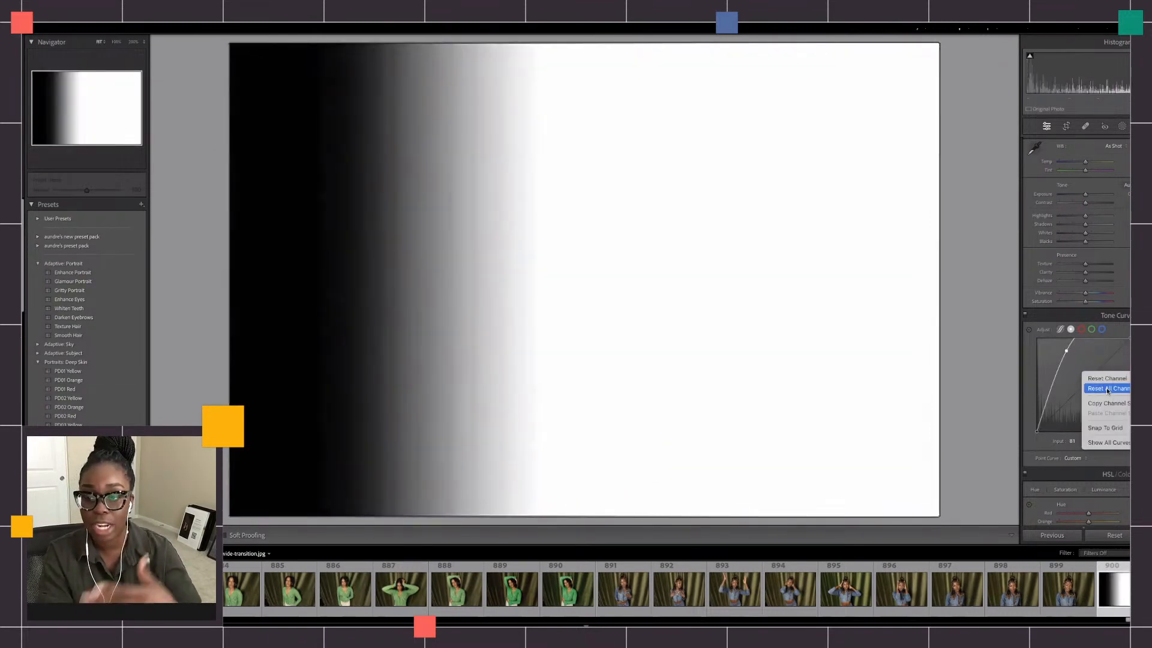
{"action": "left_click", "coordinate": [1106, 390]}
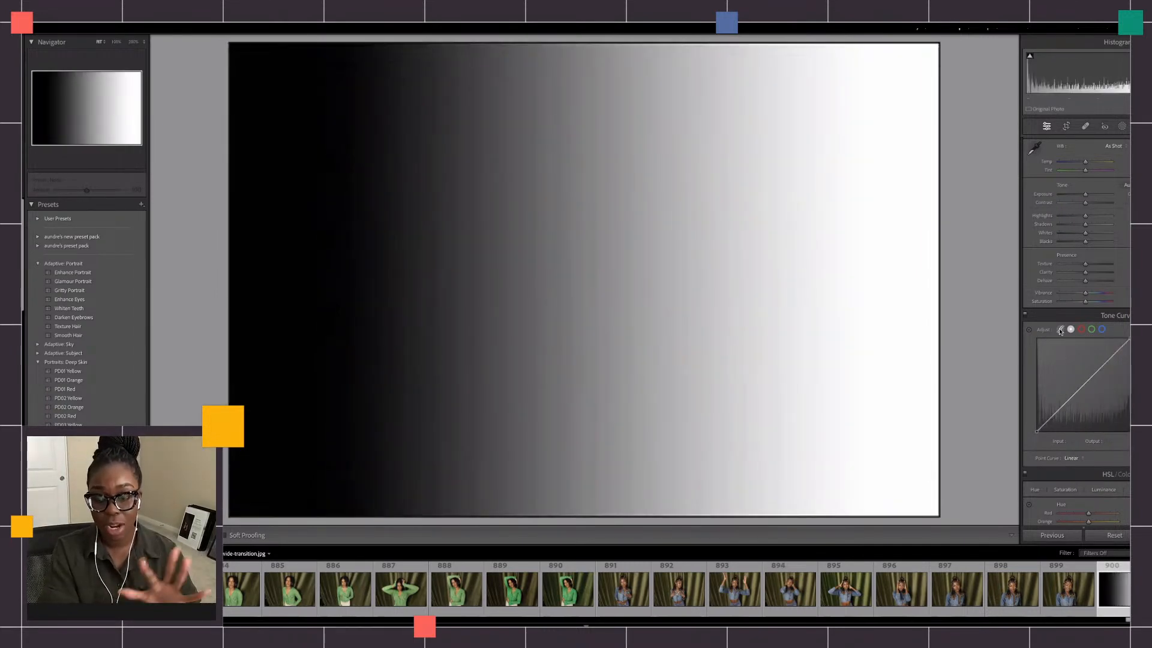
Compare the parametric and point curves, try lowering the Lights region to -95 on the parametric curve, and undo it.
{"action": "left_click", "coordinate": [1060, 330]}
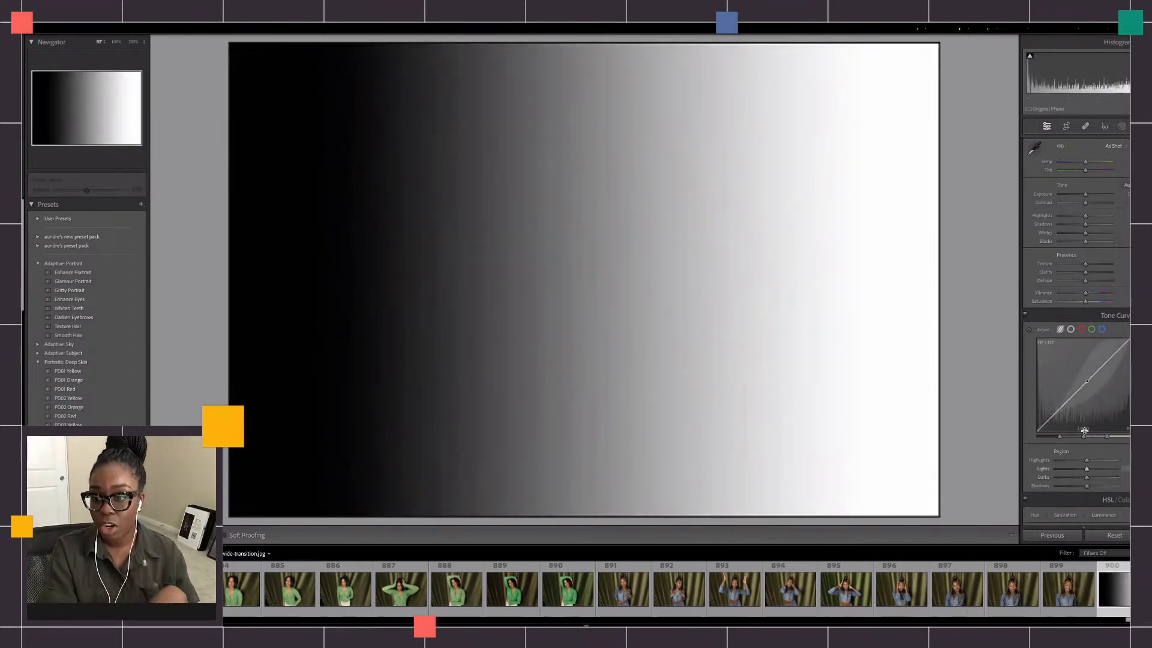
{"action": "left_click_drag", "start_coordinate": [1084, 383], "coordinate": [1083, 387]}
{"action": "key", "text": "ctrl+z"}
{"action": "left_click", "coordinate": [1070, 330]}
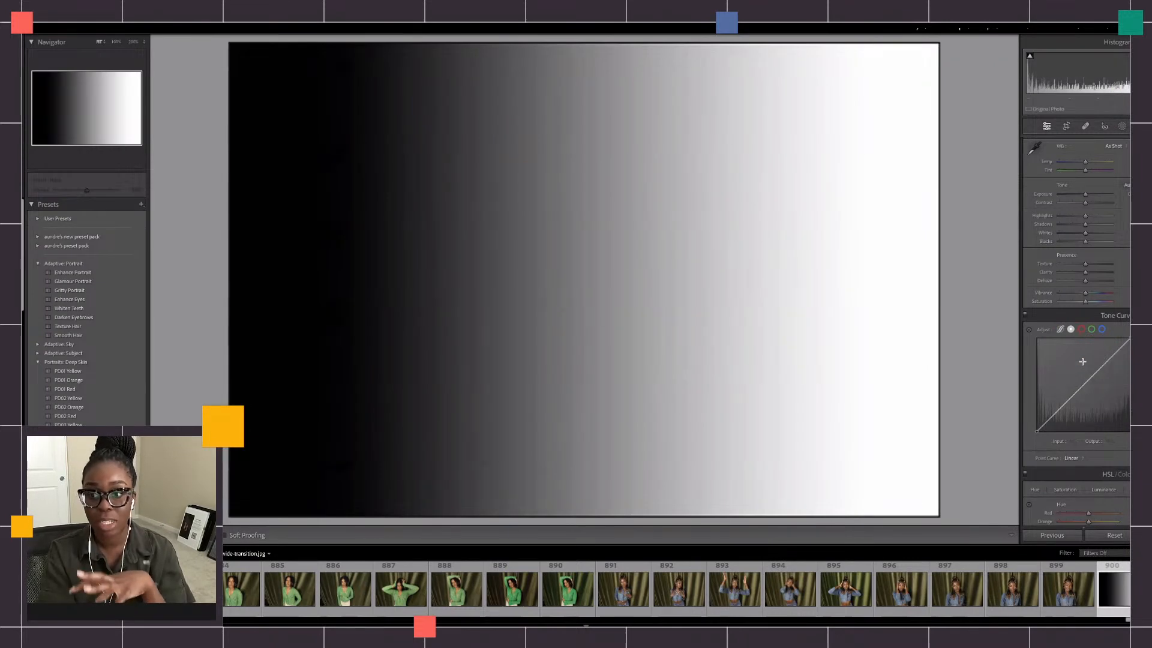
{"action": "left_click", "coordinate": [1060, 330]}
{"action": "left_click_drag", "start_coordinate": [1083, 387], "coordinate": [1083, 394]}
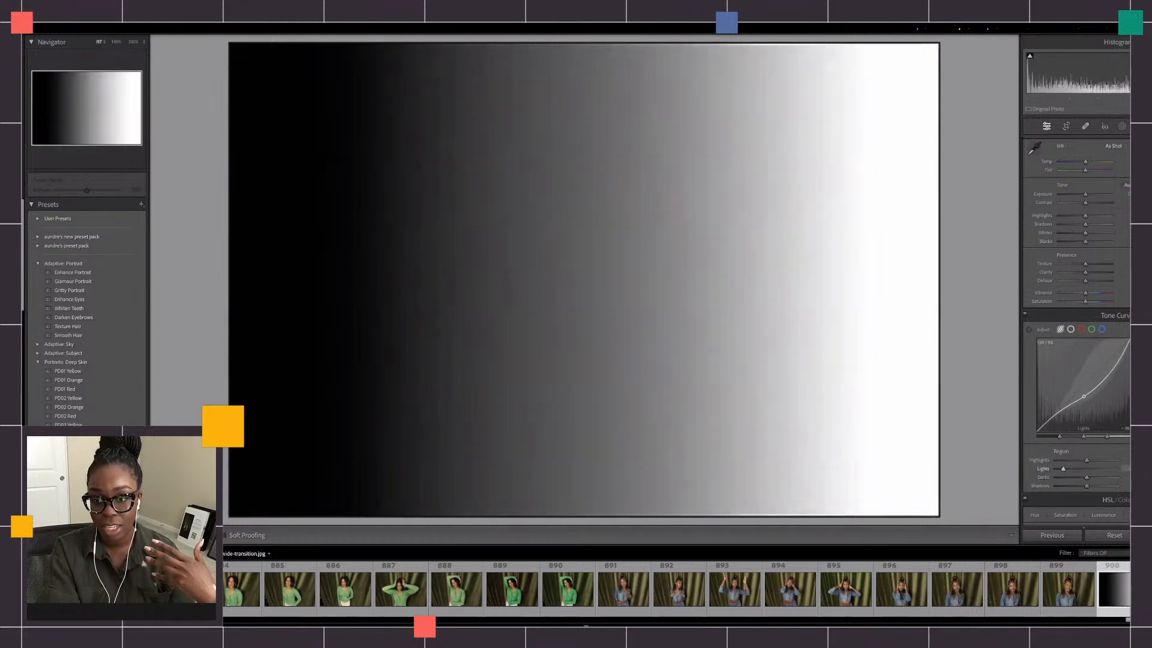
{"action": "key", "text": "ctrl+z"}
Try raising the Shadows region to +100 and lowering it on the parametric curve, and undo the Shadows changes.
{"action": "left_click_drag", "start_coordinate": [1088, 382], "coordinate": [1045, 387]}
{"action": "key", "text": "ctrl+z"}
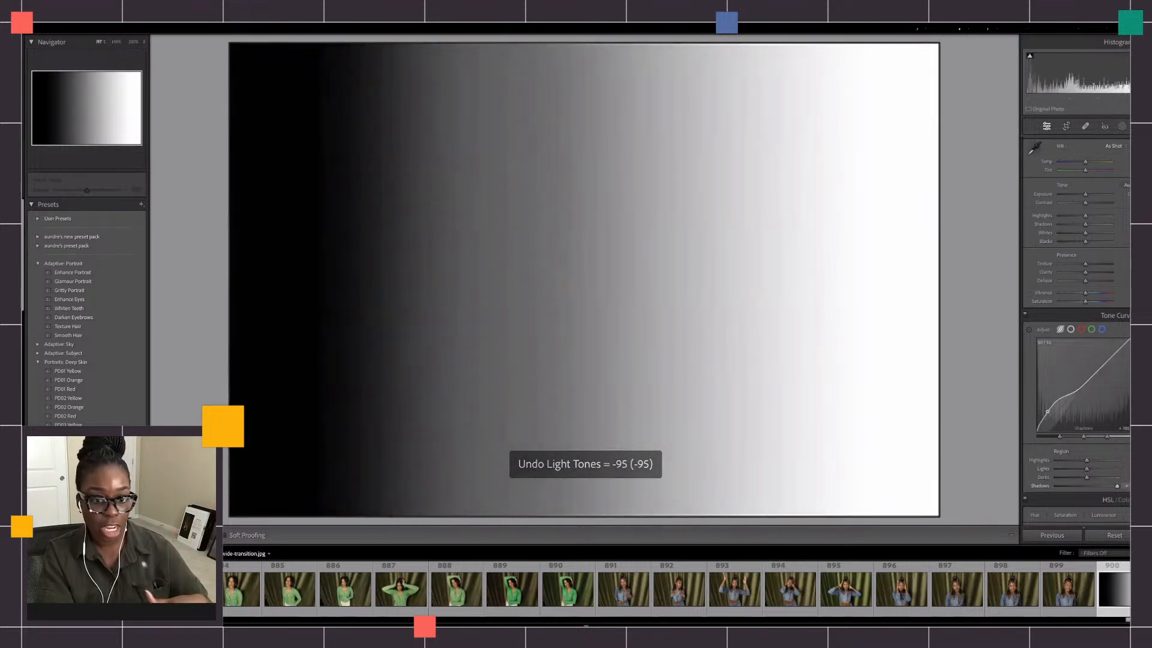
{"action": "left_click_drag", "start_coordinate": [1048, 412], "coordinate": [1047, 428]}
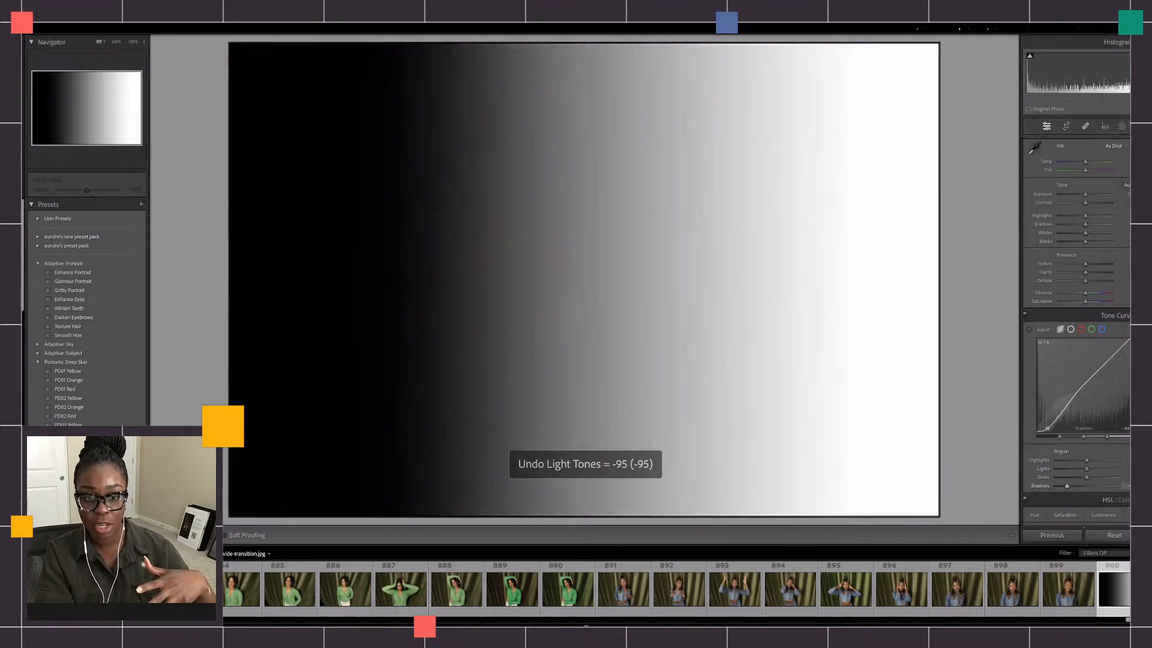
{"action": "key", "text": "ctrl+z"}
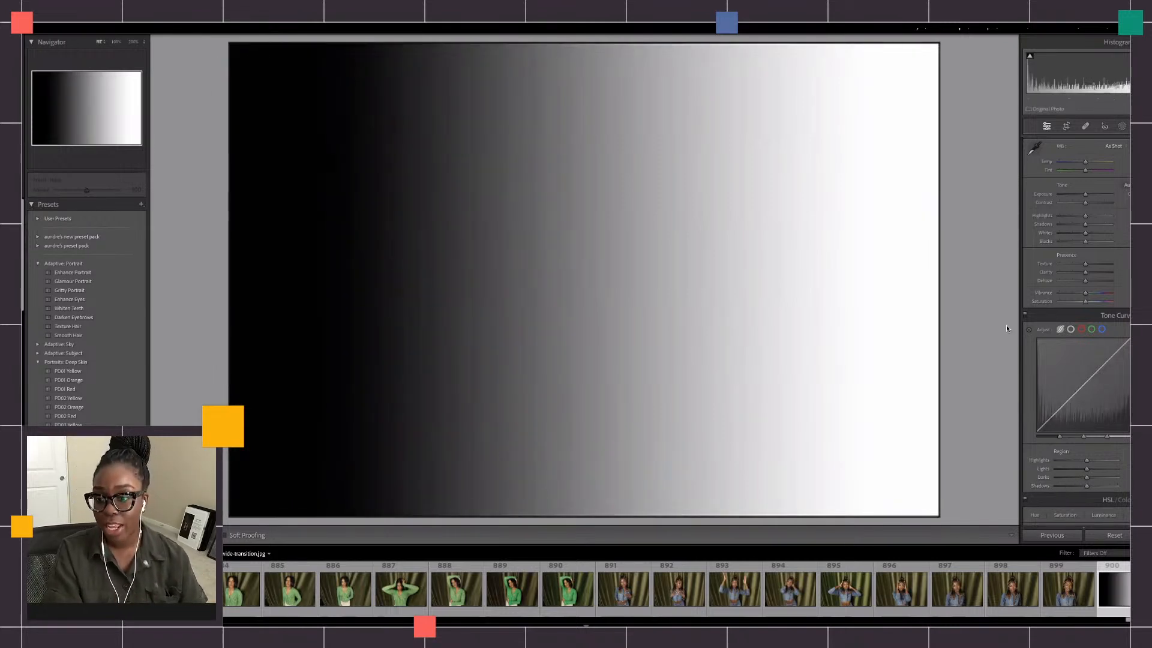
Add shadow, midtone and highlight points along the diagonal of the point curve, and undo the last extra curve change.
{"action": "left_click", "coordinate": [1071, 330]}
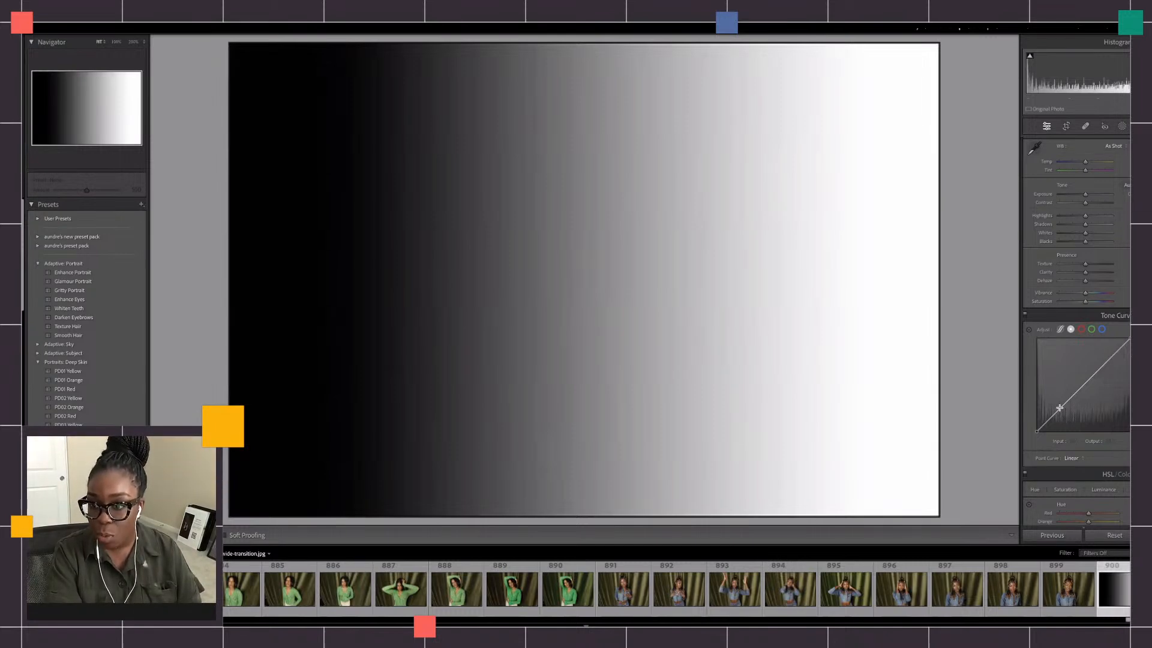
{"action": "left_click", "coordinate": [1070, 330]}
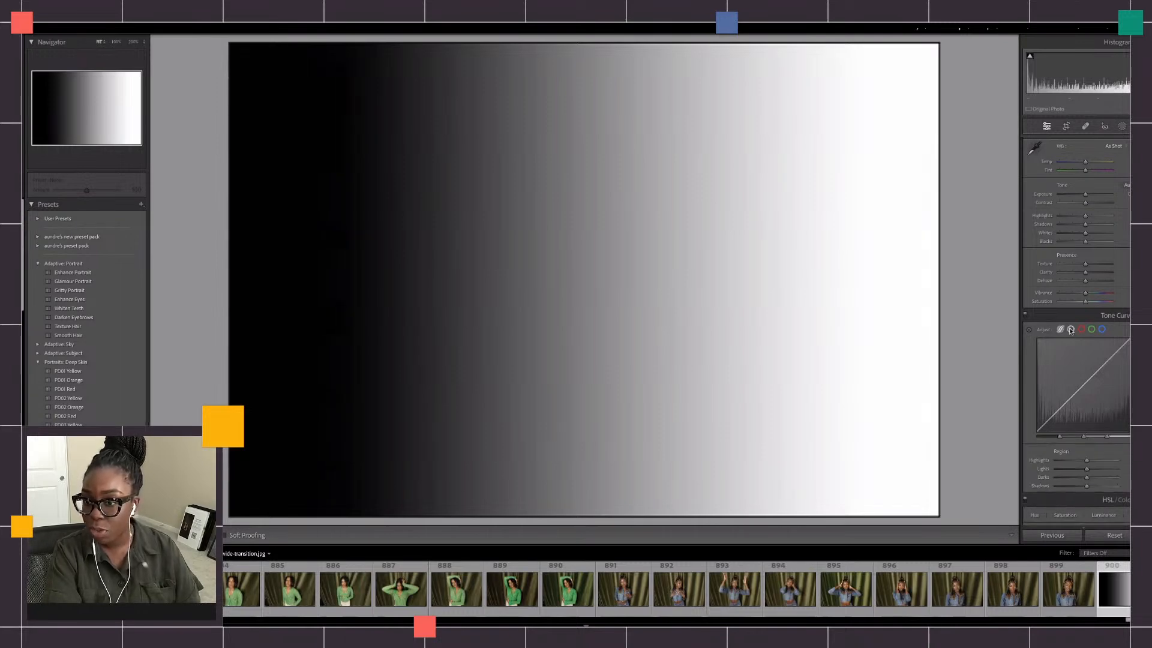
{"action": "left_click", "coordinate": [1070, 330]}
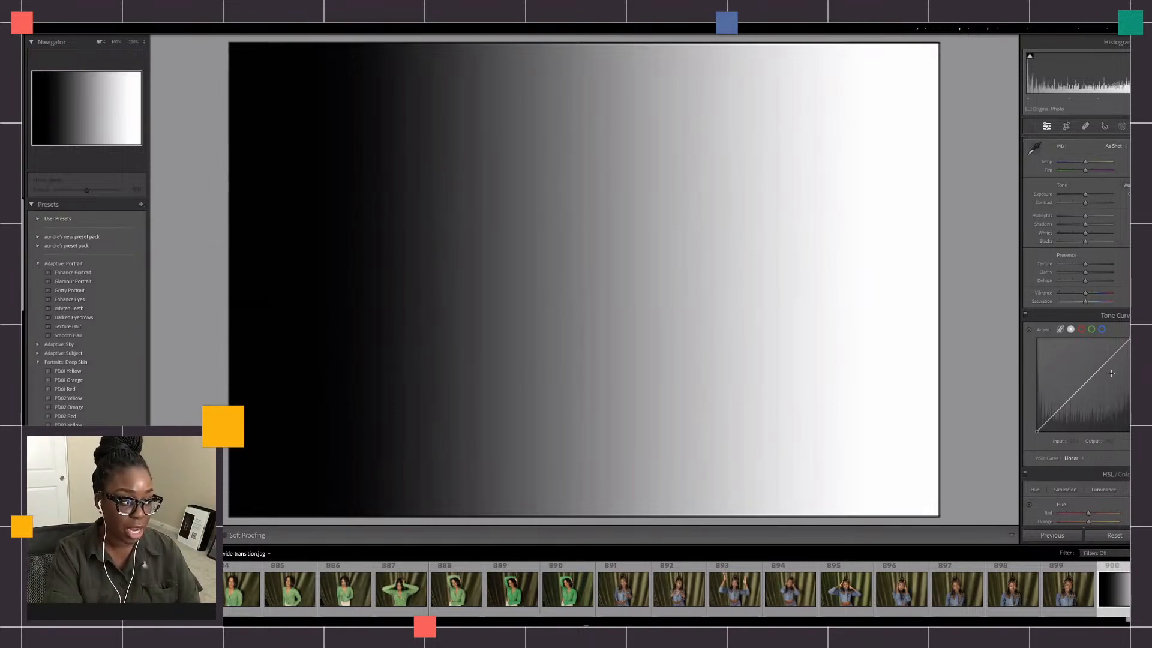
{"action": "left_click", "coordinate": [1060, 408]}
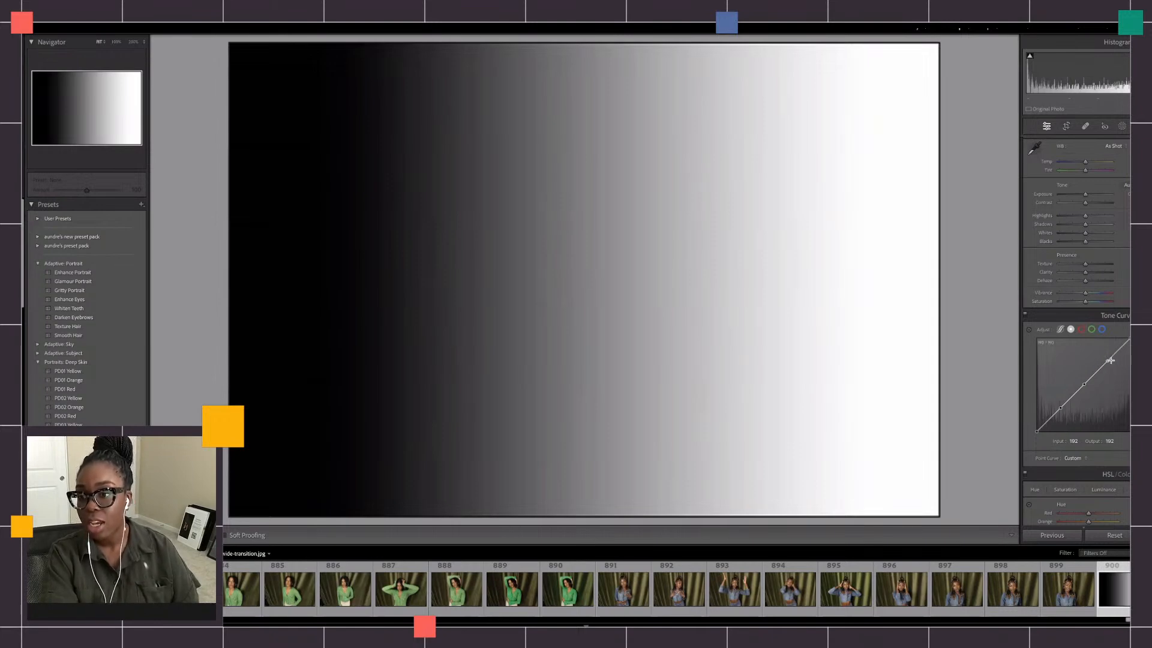
{"action": "key", "text": "ctrl+z"}
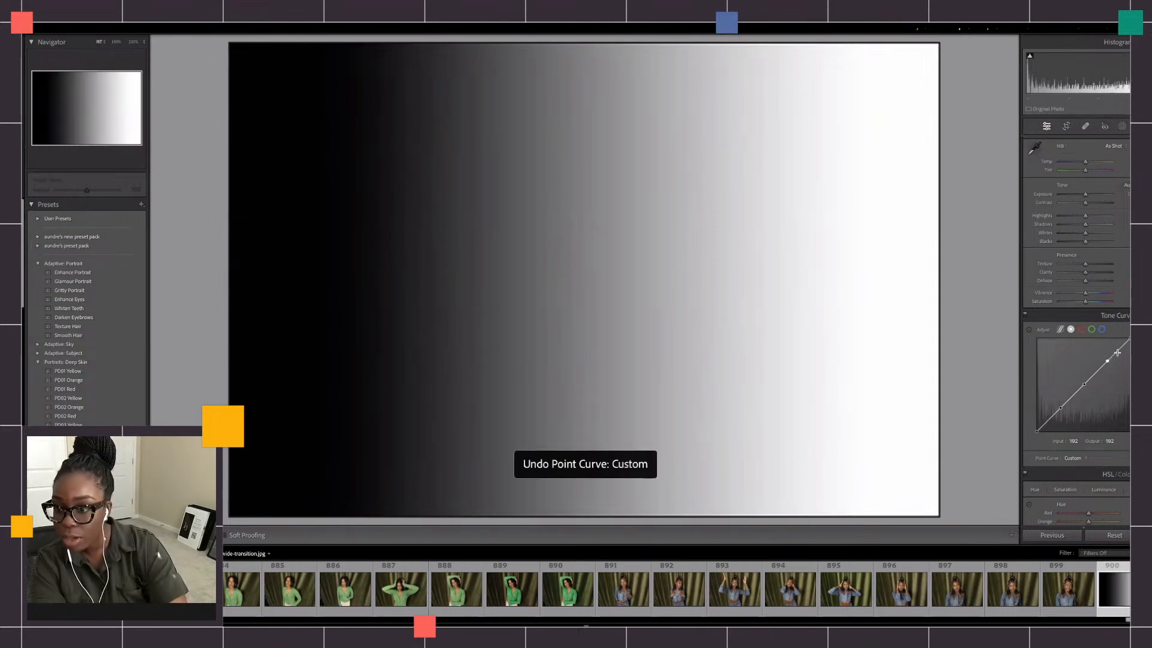
Try adding contrast on the point curve by raising a highlight point to input 213, output 222 and lowering a shadow point, and undo it.
{"action": "left_click", "coordinate": [1118, 351]}
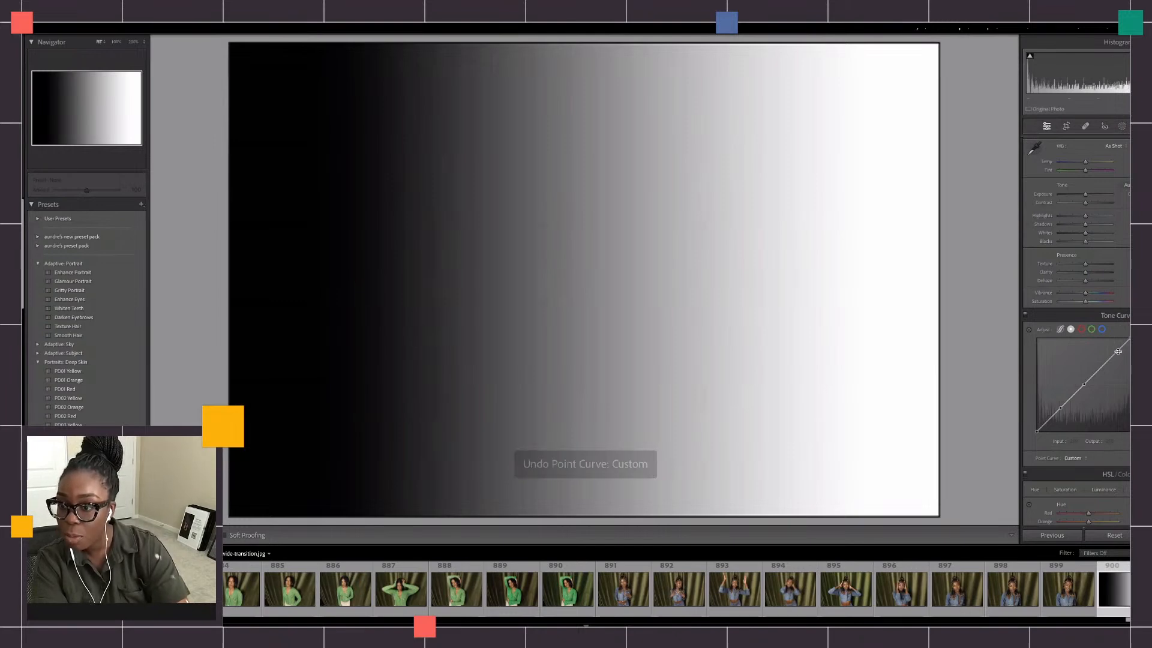
{"action": "left_click", "coordinate": [1052, 417]}
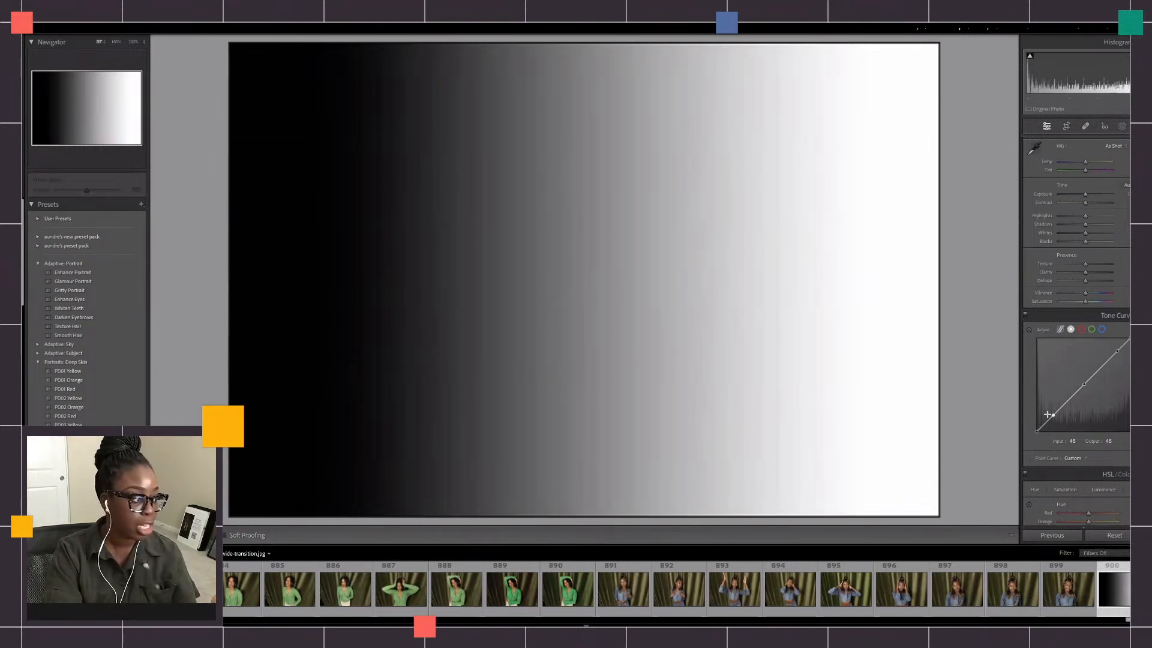
{"action": "left_click_drag", "start_coordinate": [1091, 352], "coordinate": [1089, 350]}
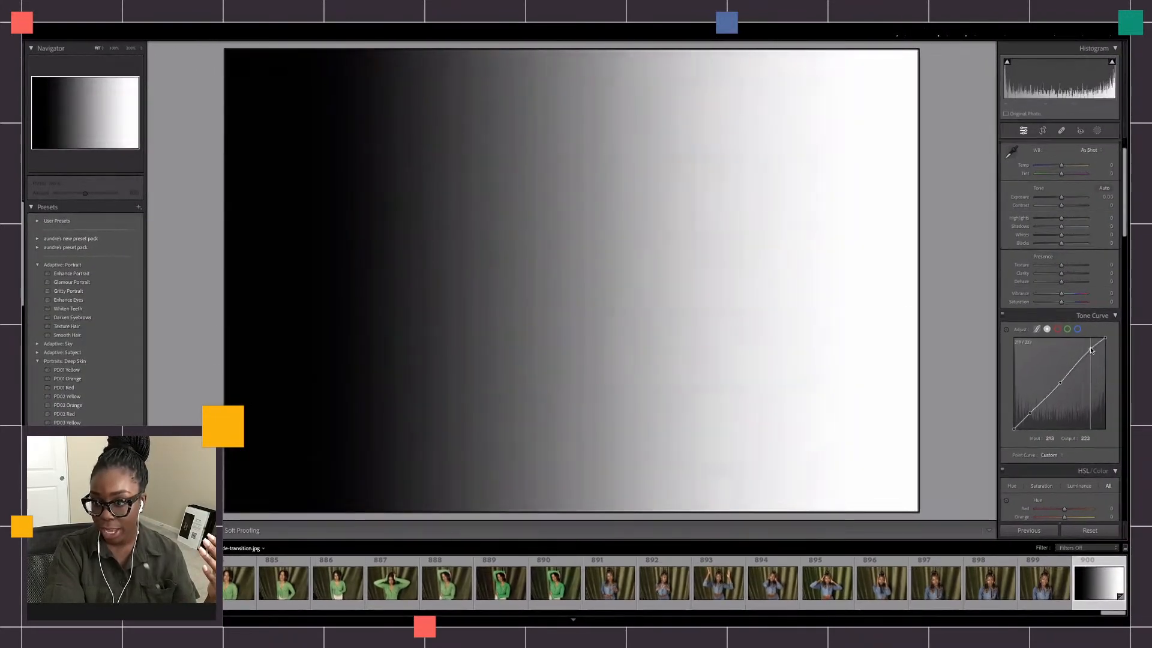
{"action": "left_click_drag", "start_coordinate": [1030, 413], "coordinate": [1031, 418]}
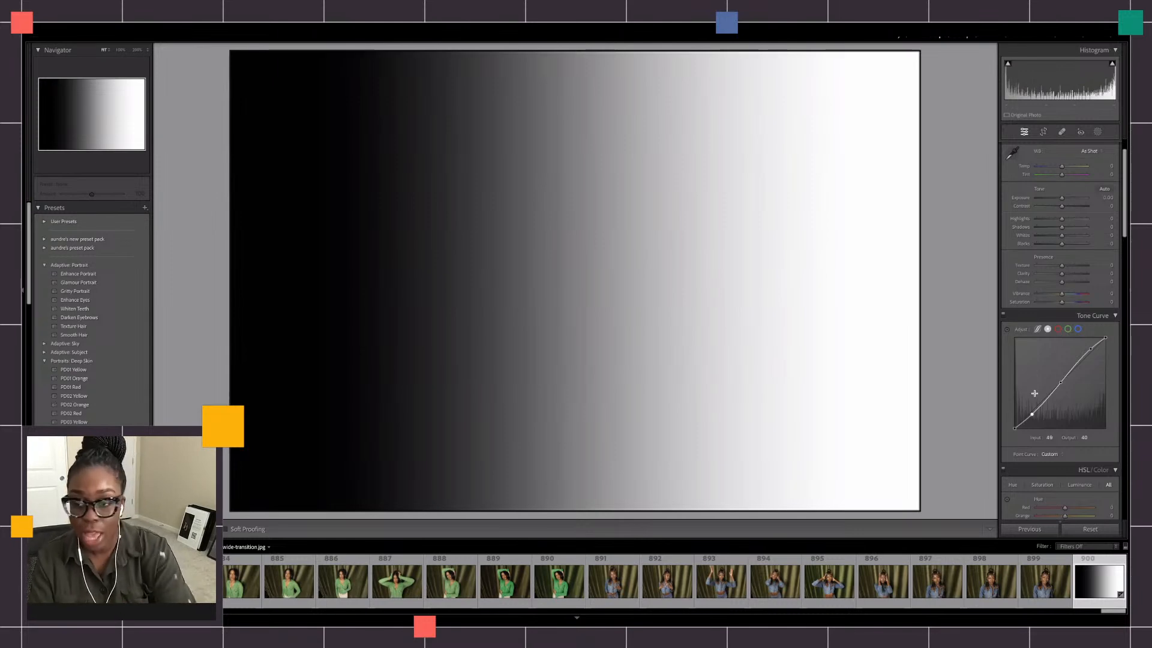
{"action": "key", "text": "ctrl+z"}
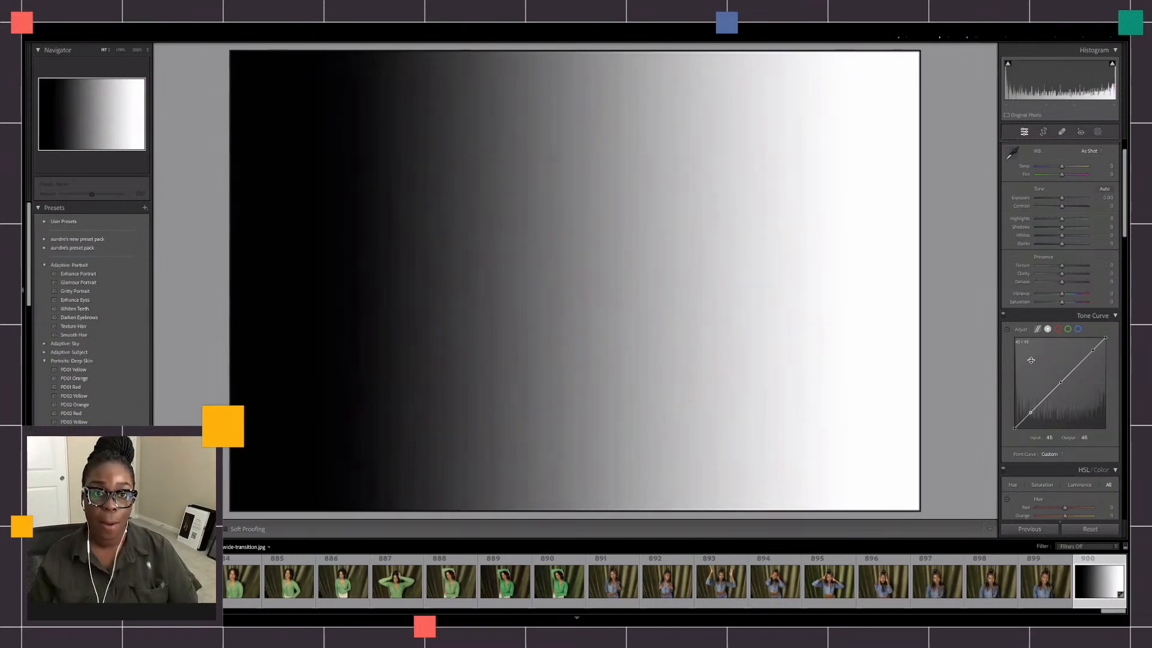
Examine the red, green and blue channel curves and the complementary color each one shifts towards.
{"action": "left_click", "coordinate": [1058, 329]}
{"action": "left_click", "coordinate": [1068, 329]}
{"action": "left_click", "coordinate": [1078, 330]}
{"action": "left_click", "coordinate": [1058, 330]}
{"action": "left_click", "coordinate": [1068, 330]}
{"action": "left_click", "coordinate": [1078, 330]}
{"action": "left_click", "coordinate": [1058, 330]}
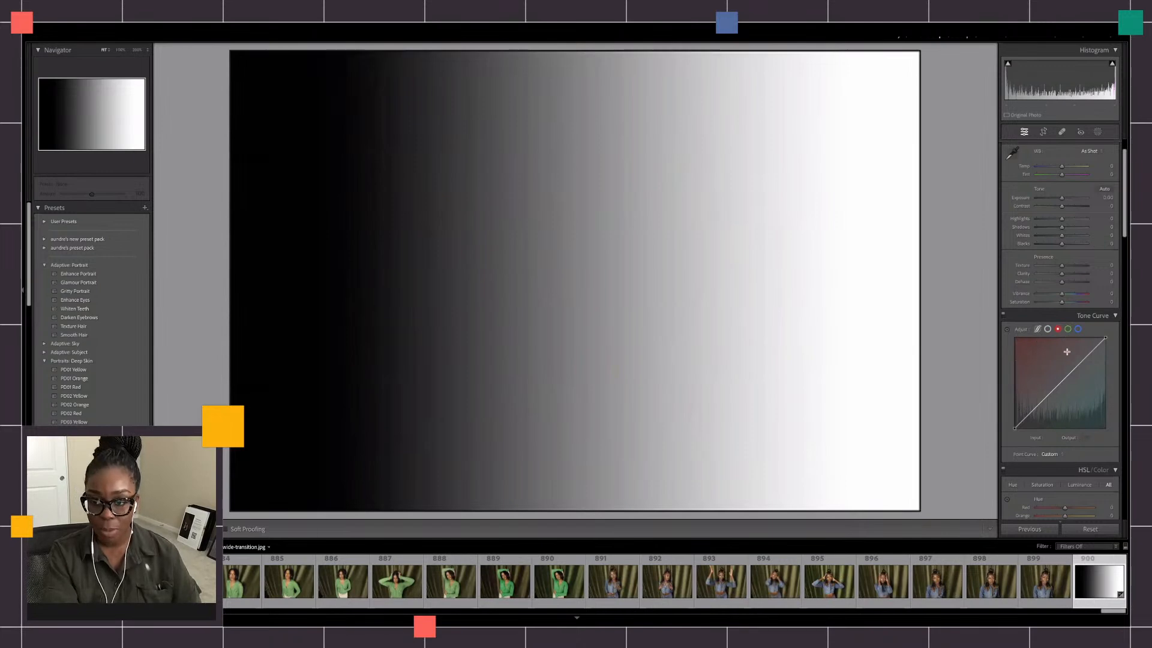
{"action": "left_click", "coordinate": [1068, 329]}
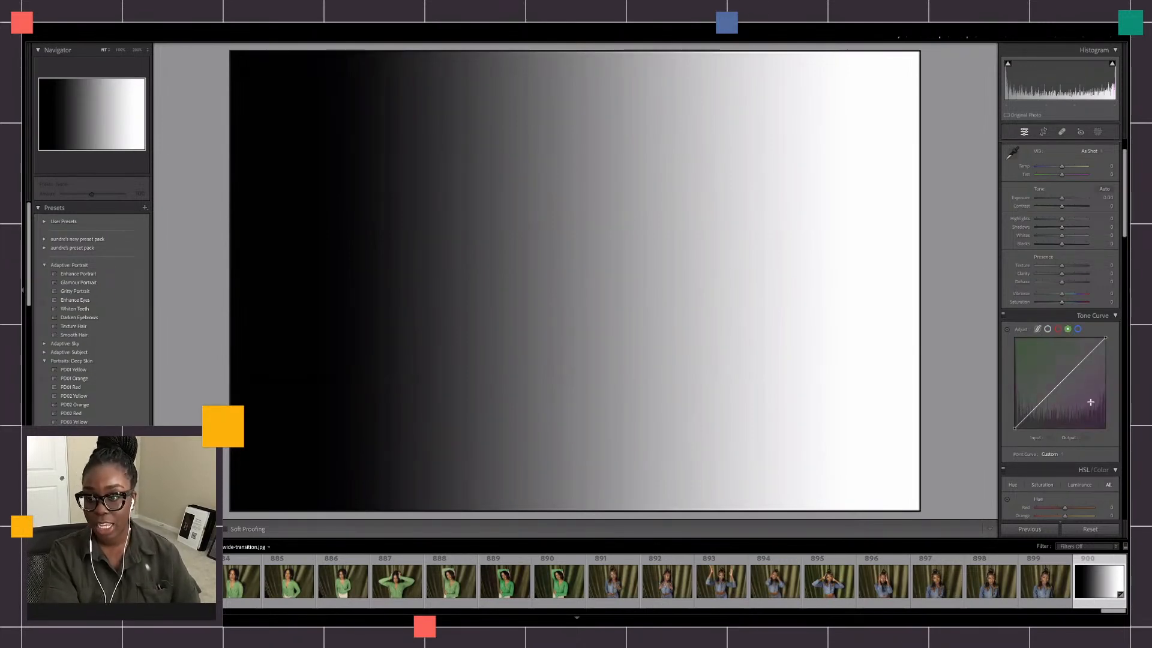
{"action": "left_click", "coordinate": [1079, 330]}
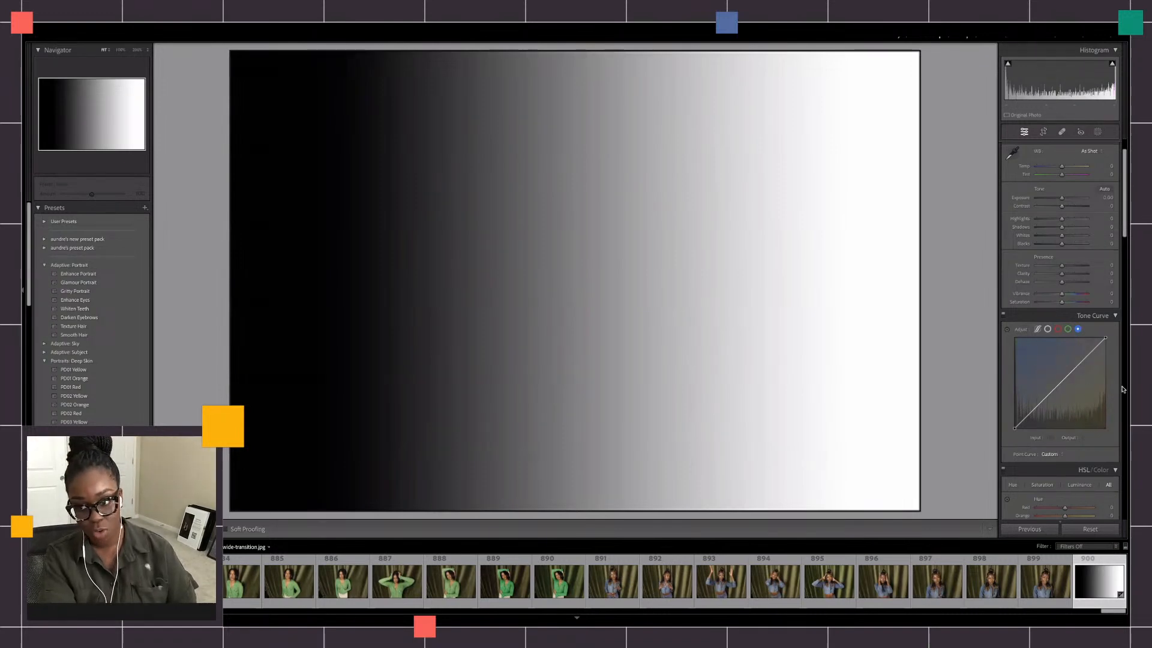
Add shadow, midtone and highlight points along the red channel curve, undo the highlight point, and try its white and black end points.
{"action": "left_click", "coordinate": [1057, 329]}
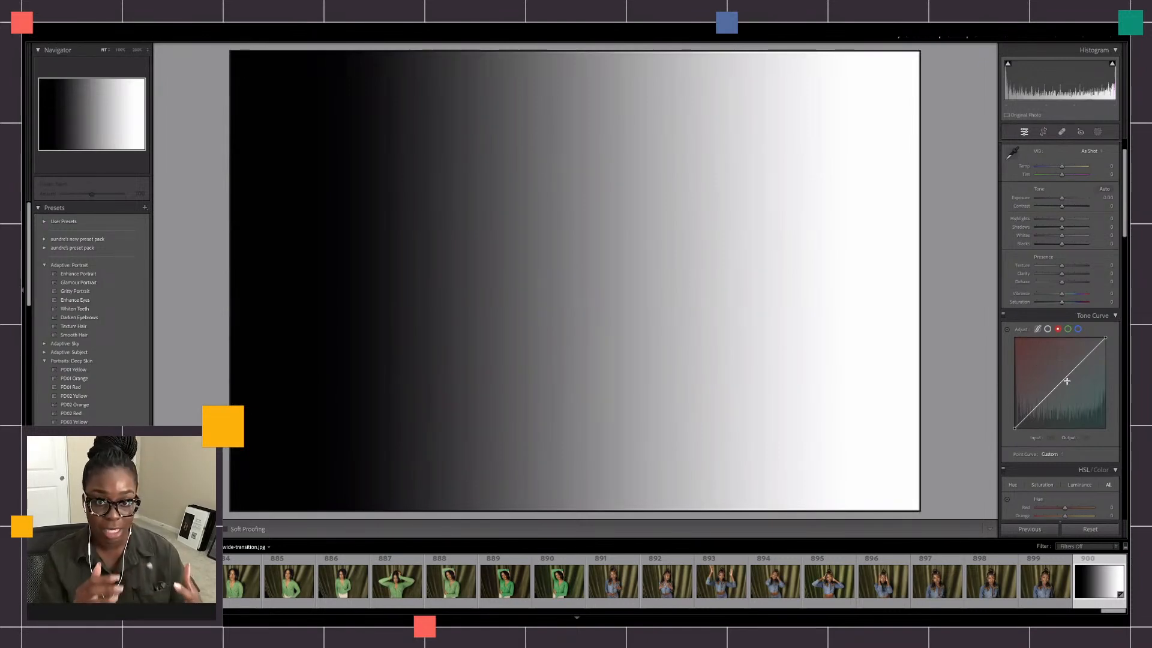
{"action": "left_click", "coordinate": [1030, 414]}
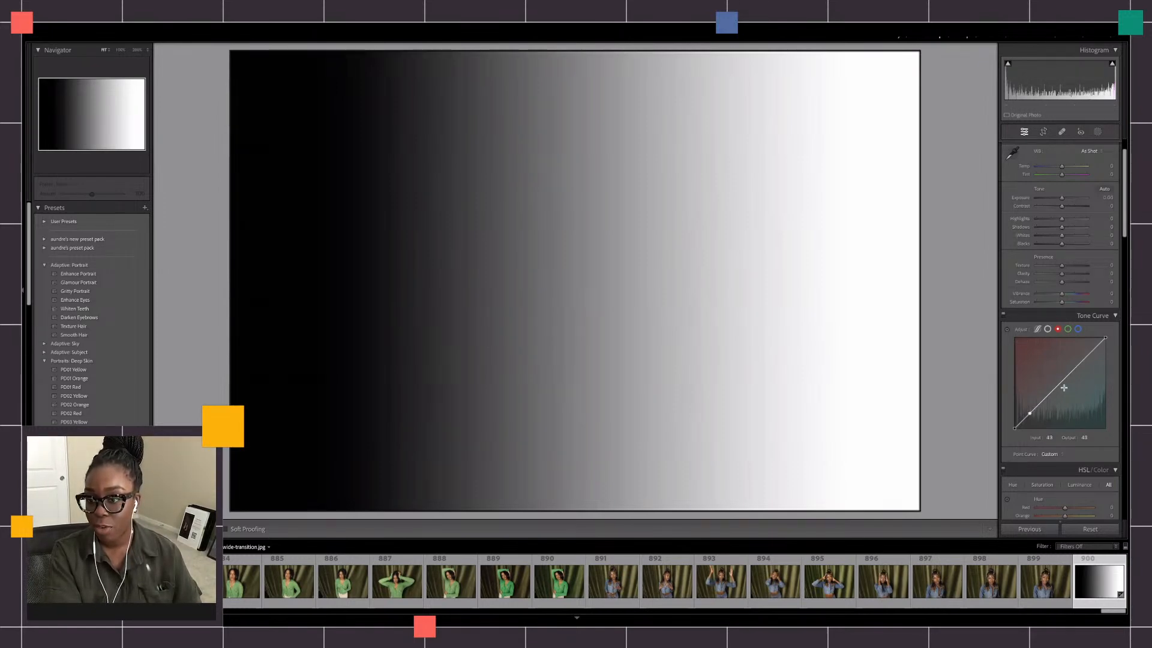
{"action": "left_click", "coordinate": [1095, 349]}
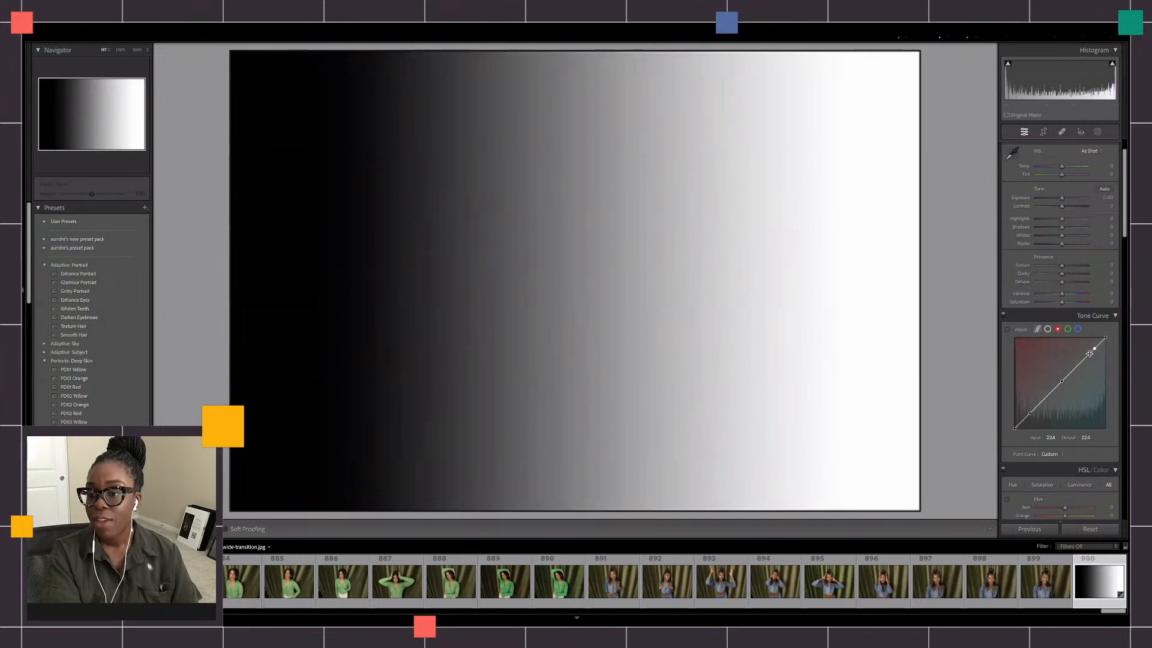
{"action": "mouse_move", "coordinate": [1095, 349]}
{"action": "left_mouse_down"}
{"action": "mouse_move", "coordinate": [1101, 365]}
{"action": "mouse_move", "coordinate": [1101, 354]}
{"action": "left_mouse_up"}
{"action": "key", "text": "ctrl+z"}
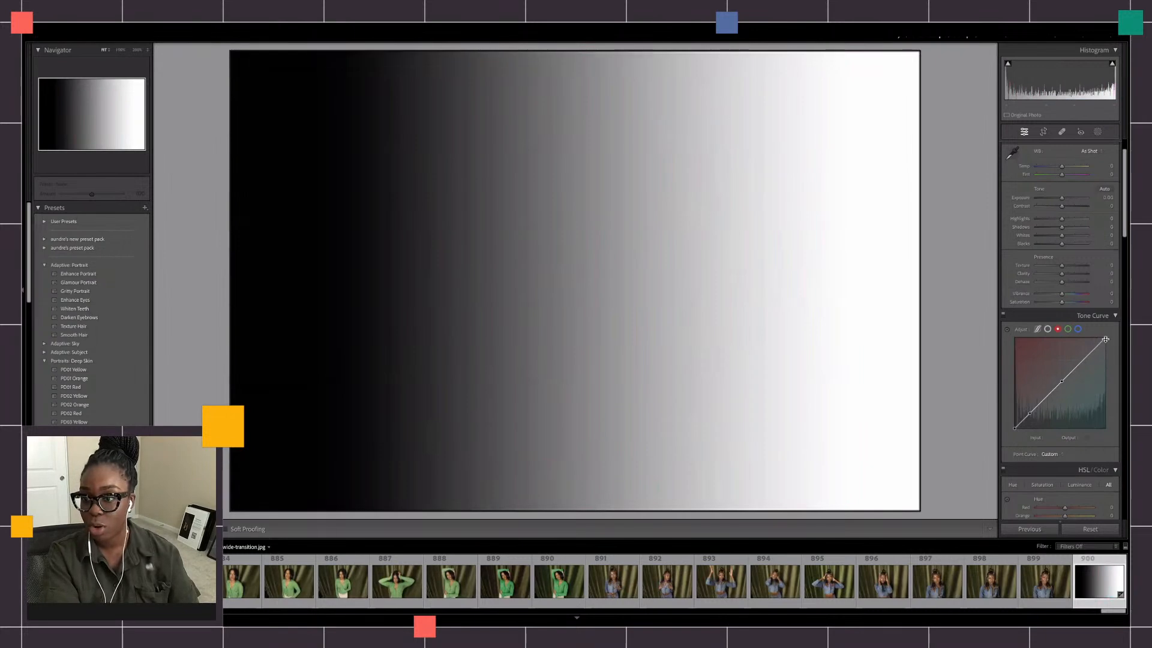
{"action": "mouse_move", "coordinate": [1105, 339]}
{"action": "left_mouse_down"}
{"action": "mouse_move", "coordinate": [1109, 414]}
{"action": "mouse_move", "coordinate": [1118, 336]}
{"action": "left_mouse_up"}
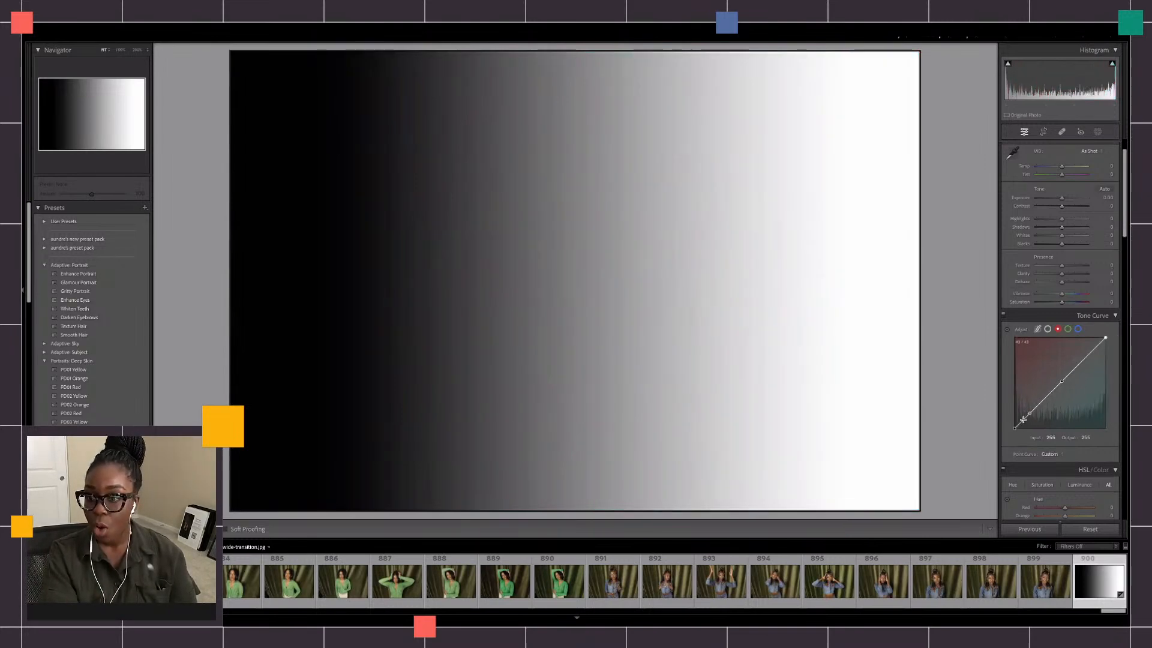
{"action": "mouse_move", "coordinate": [1014, 428]}
{"action": "left_mouse_down"}
{"action": "mouse_move", "coordinate": [1010, 380]}
{"action": "mouse_move", "coordinate": [1006, 436]}
{"action": "left_mouse_up"}
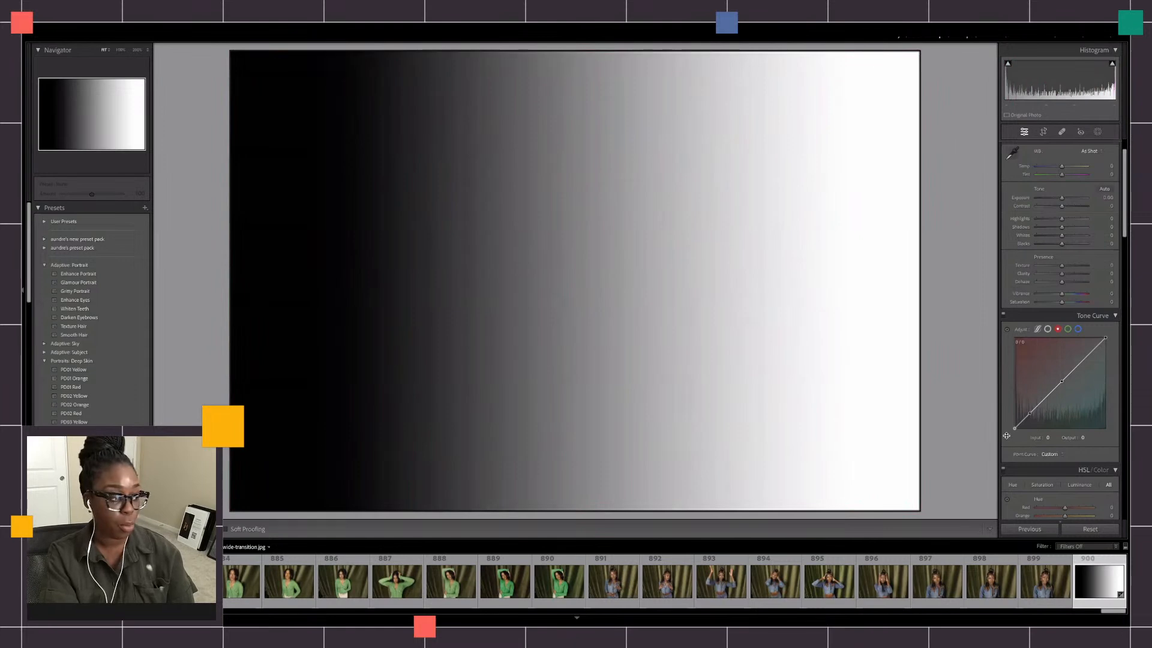
Try lowering the green channel's highlights to input 214, output 178, undo it, and try a midtone point at input 122, output 138.
{"action": "left_click", "coordinate": [1068, 329]}
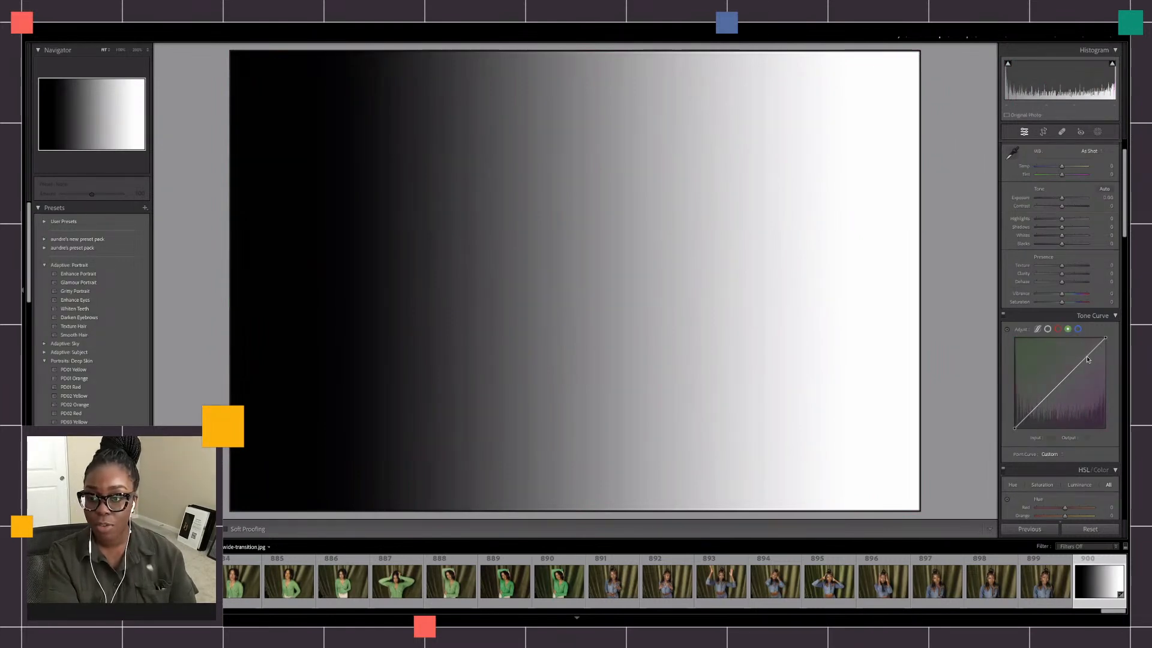
{"action": "left_click_drag", "start_coordinate": [1087, 357], "coordinate": [1090, 362]}
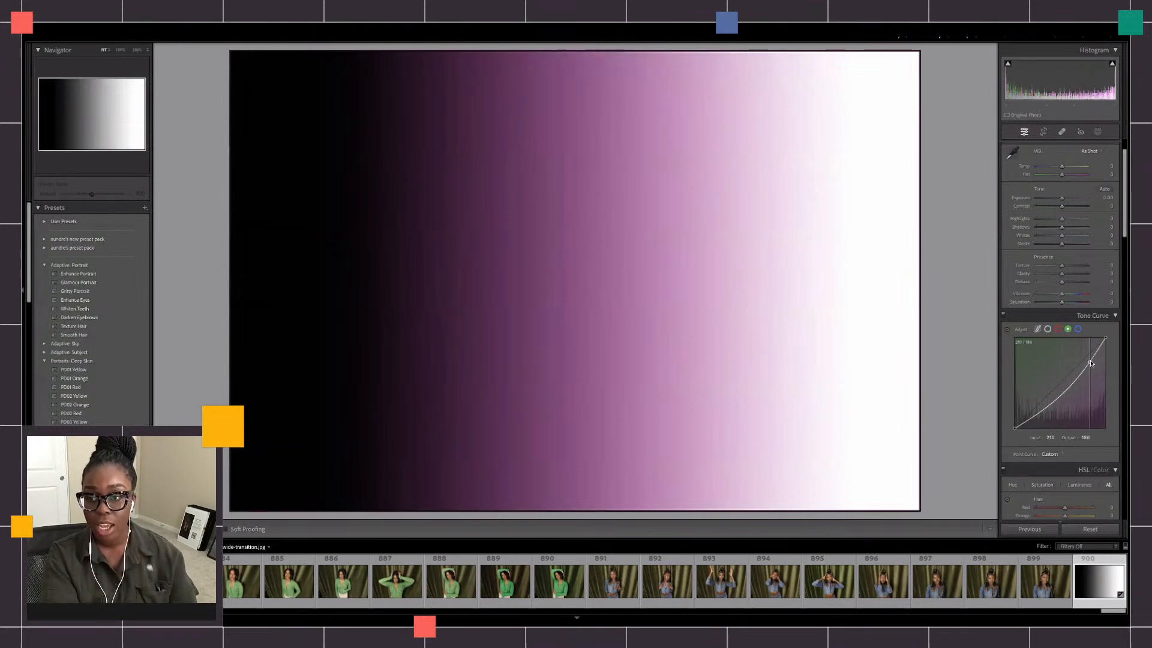
{"action": "left_click_drag", "start_coordinate": [1090, 362], "coordinate": [1091, 367]}
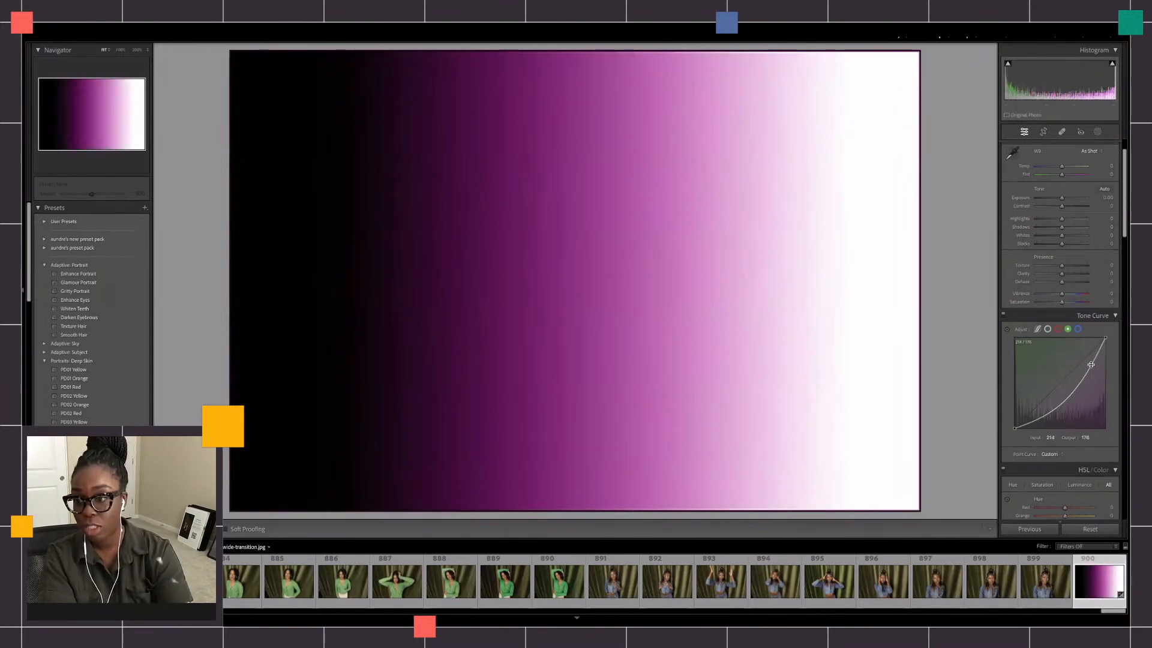
{"action": "key", "text": "ctrl+z"}
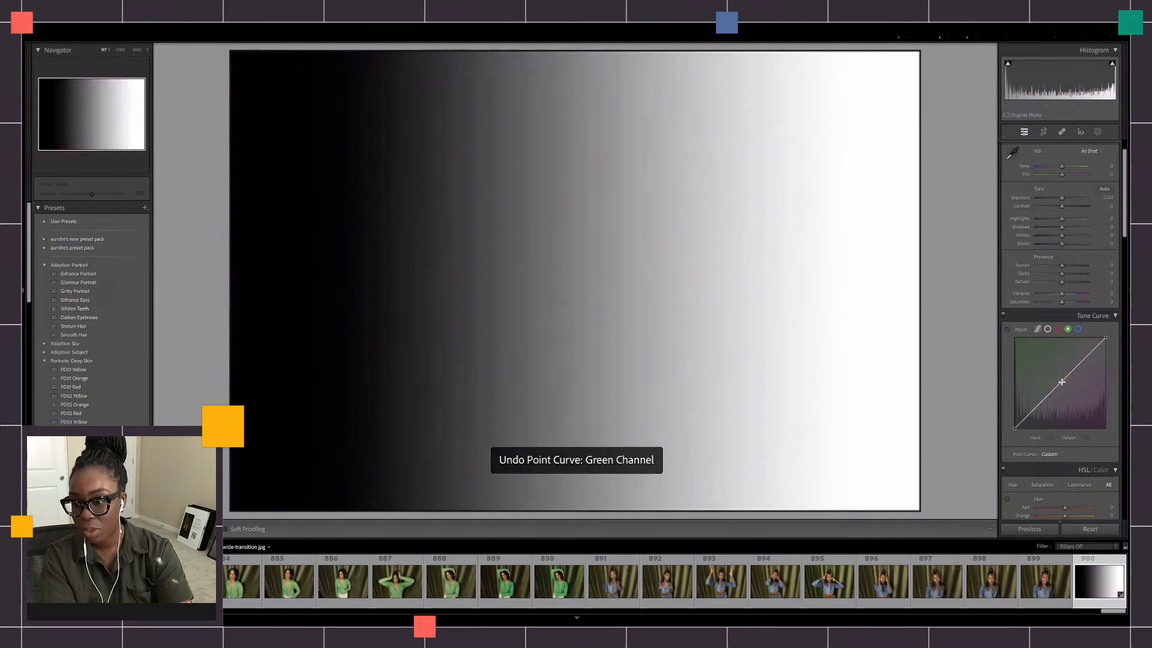
{"action": "mouse_move", "coordinate": [1064, 384]}
{"action": "left_mouse_down"}
{"action": "mouse_move", "coordinate": [1068, 394]}
{"action": "mouse_move", "coordinate": [1060, 386]}
{"action": "left_mouse_up"}
{"action": "key", "text": "ctrl+z"}
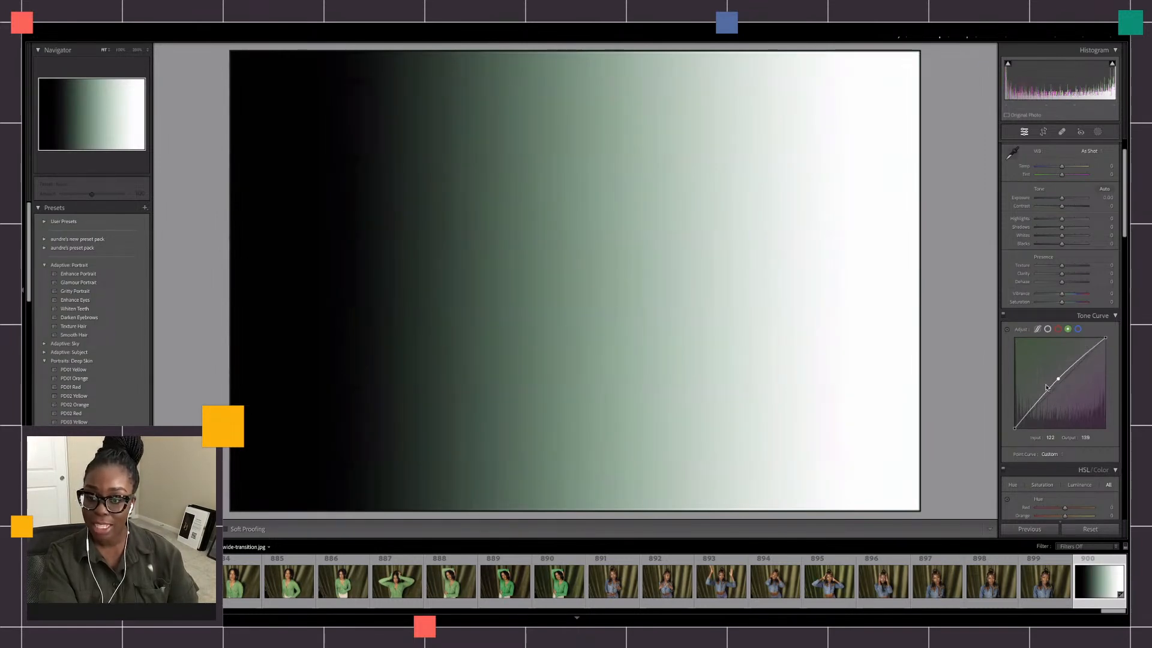
Reset the blue, green and RGB channels of the point curve one by one.
{"action": "left_click", "coordinate": [1076, 329]}
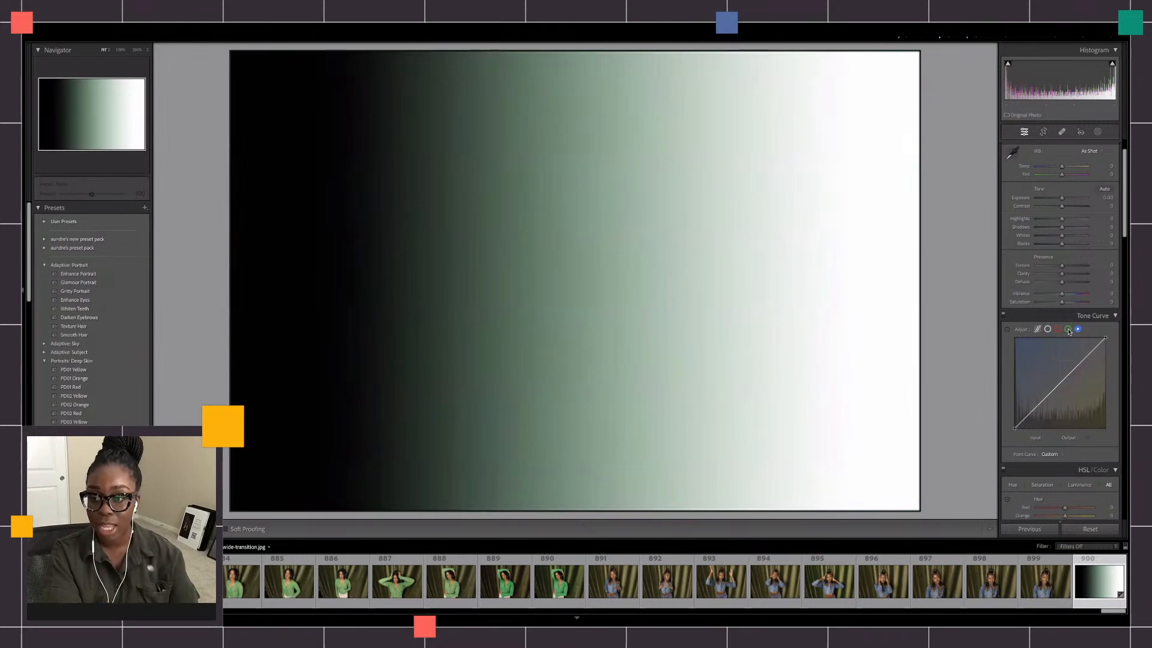
{"action": "right_click", "coordinate": [1059, 393]}
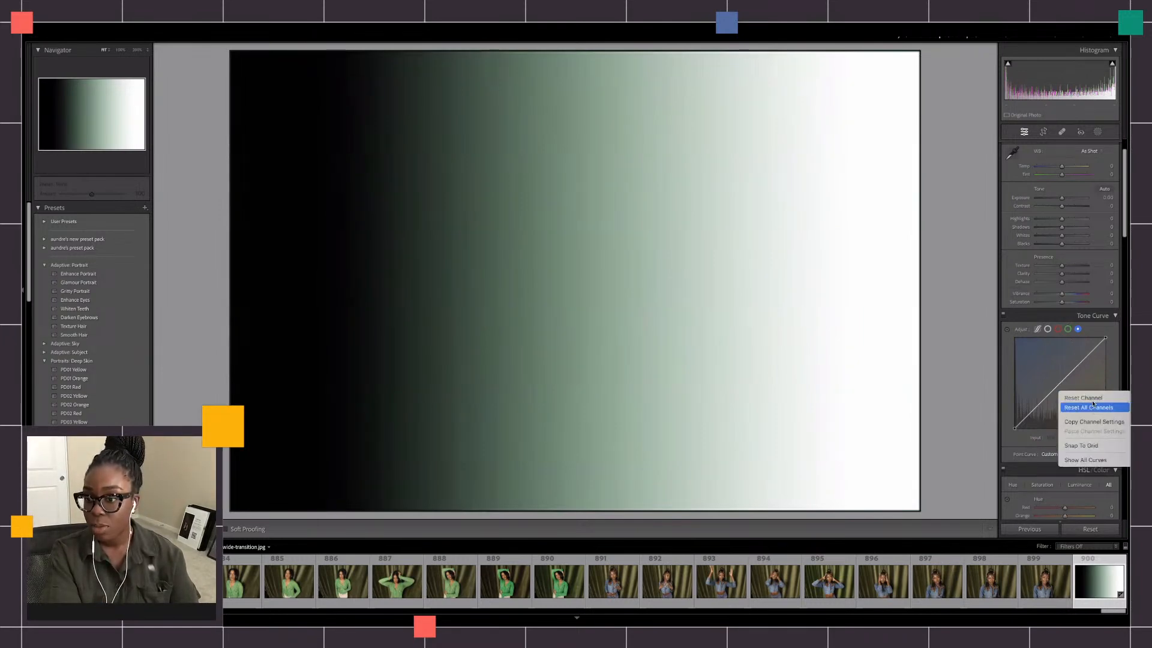
{"action": "left_click", "coordinate": [1092, 405]}
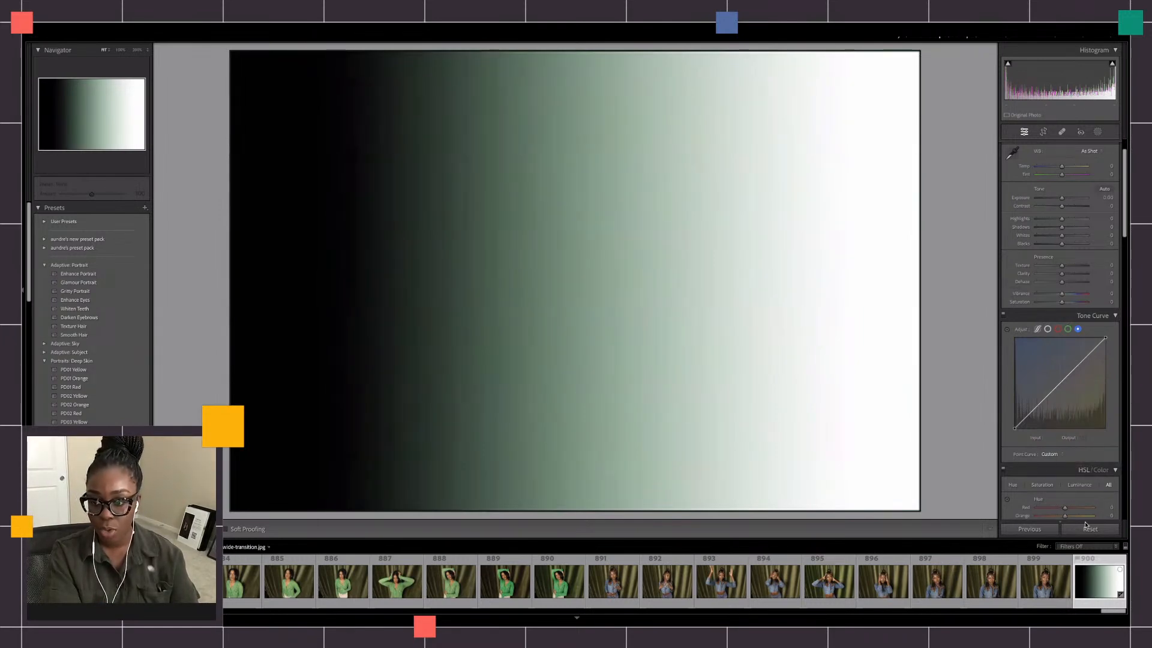
{"action": "left_click", "coordinate": [1058, 330]}
{"action": "left_click", "coordinate": [1067, 330]}
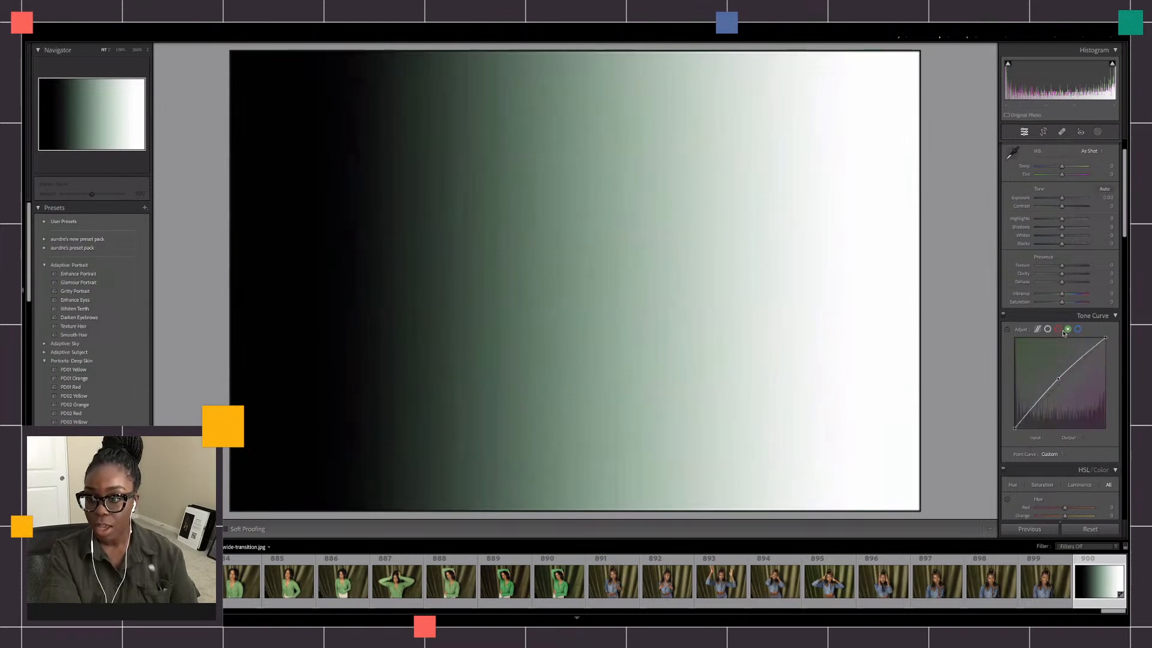
{"action": "right_click", "coordinate": [1058, 353]}
{"action": "left_click", "coordinate": [1079, 358]}
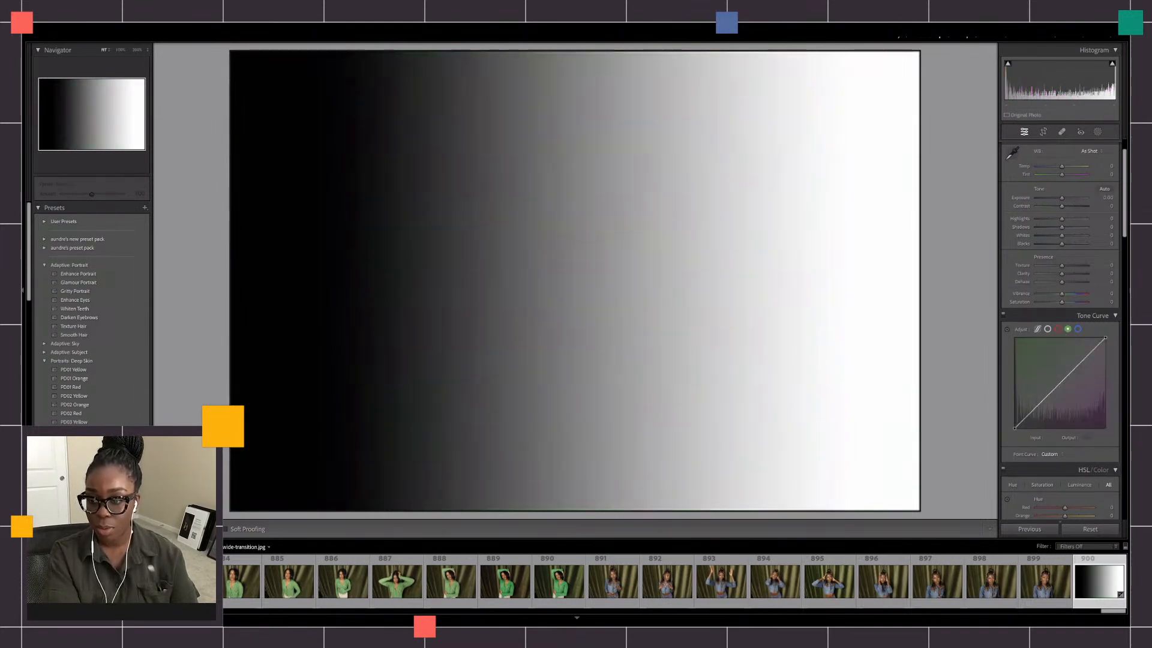
{"action": "left_click", "coordinate": [1047, 329]}
{"action": "right_click", "coordinate": [1063, 352]}
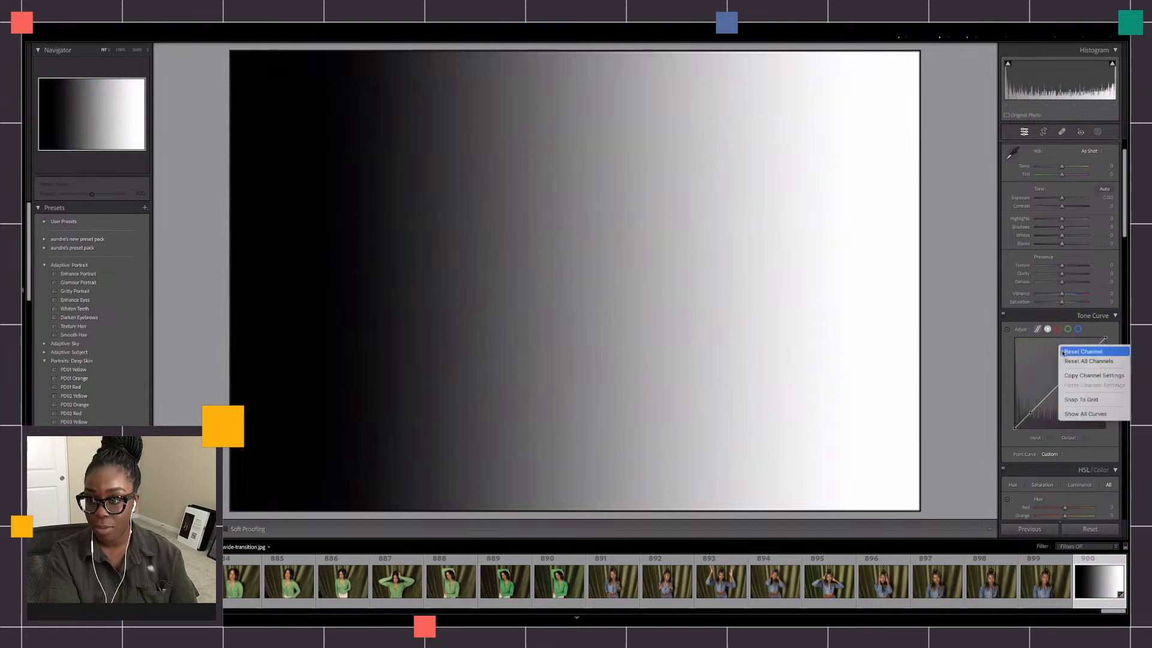
{"action": "left_click", "coordinate": [1064, 351]}
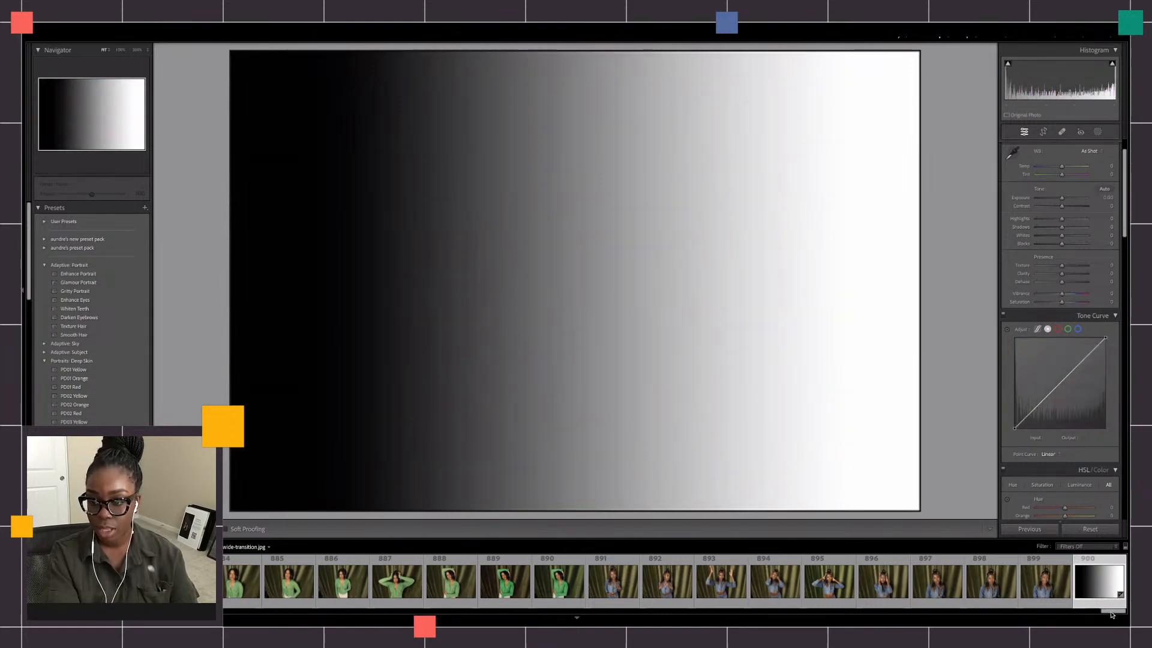
Open photo 315 of the two smiling women and apply the Camera Matching profile Camera Neutral v2.
{"action": "left_click_drag", "start_coordinate": [1102, 612], "coordinate": [409, 591]}
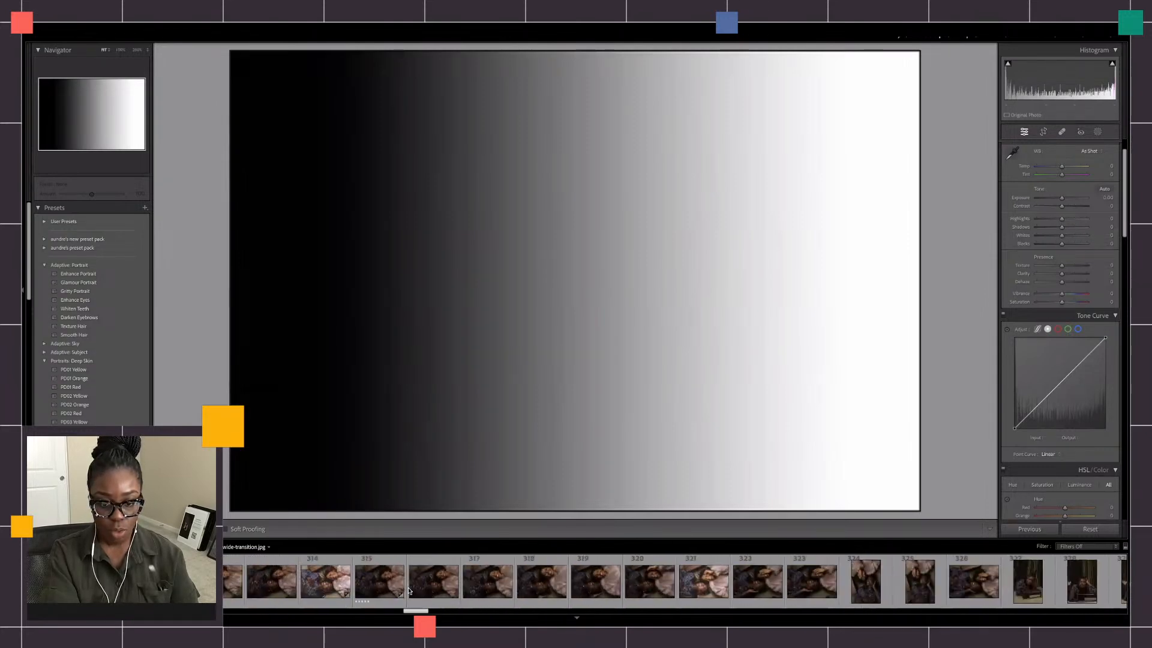
{"action": "left_click", "coordinate": [399, 591]}
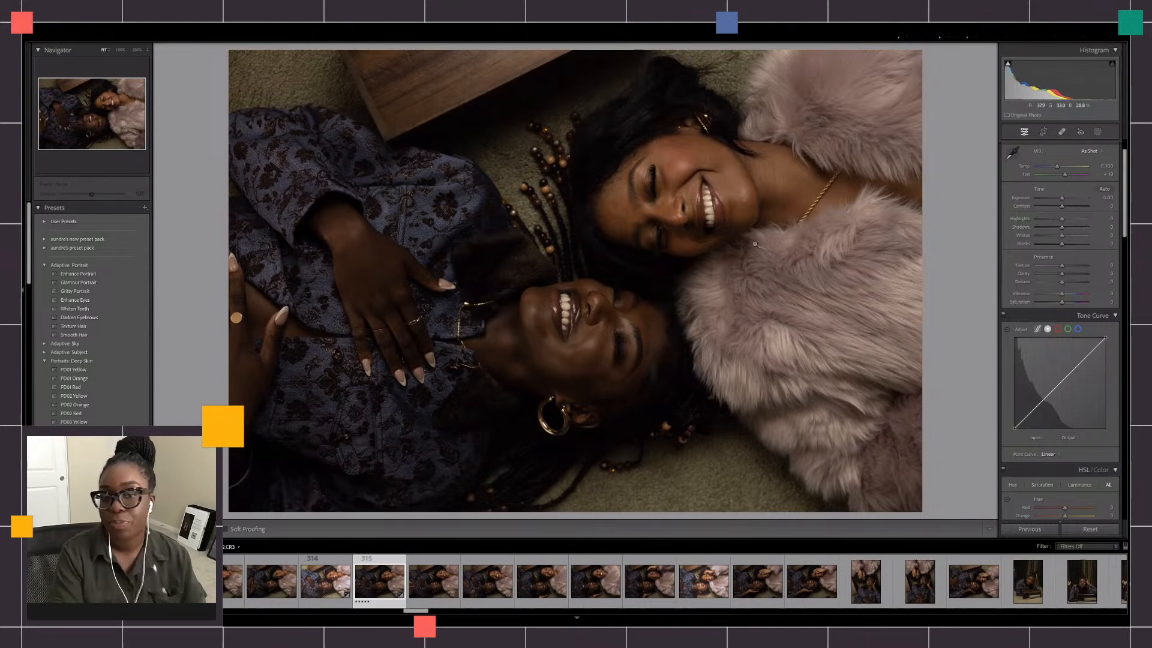
{"action": "scroll", "coordinate": [1126, 173], "scroll_direction": "up", "scroll_amount": 2}
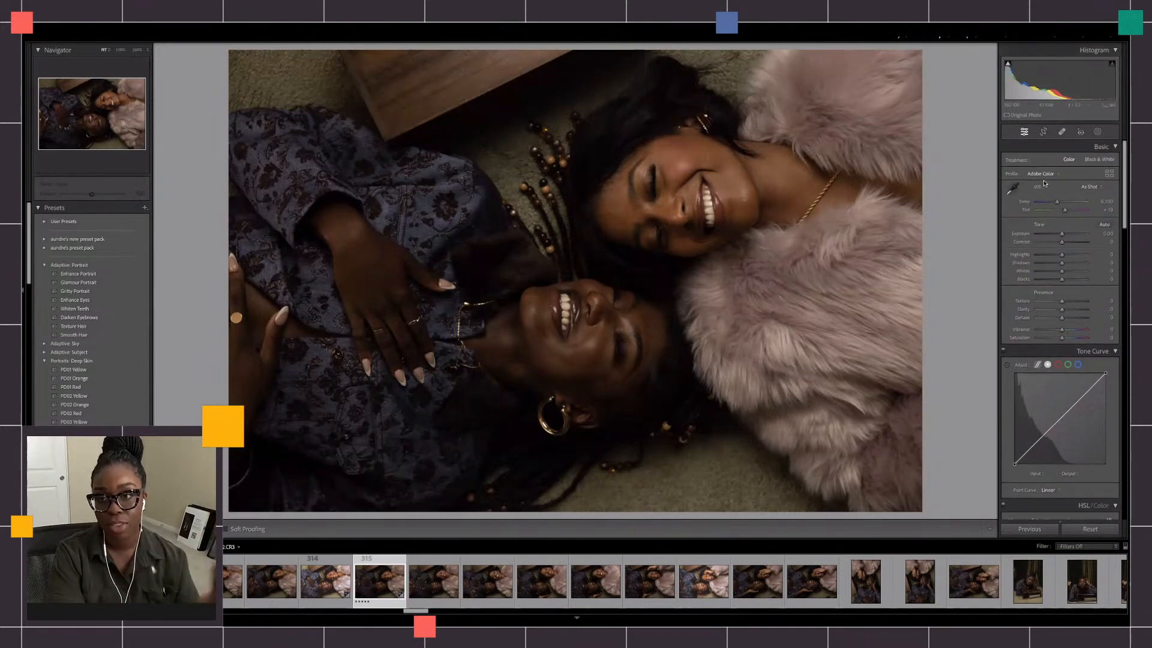
{"action": "left_click", "coordinate": [1046, 174]}
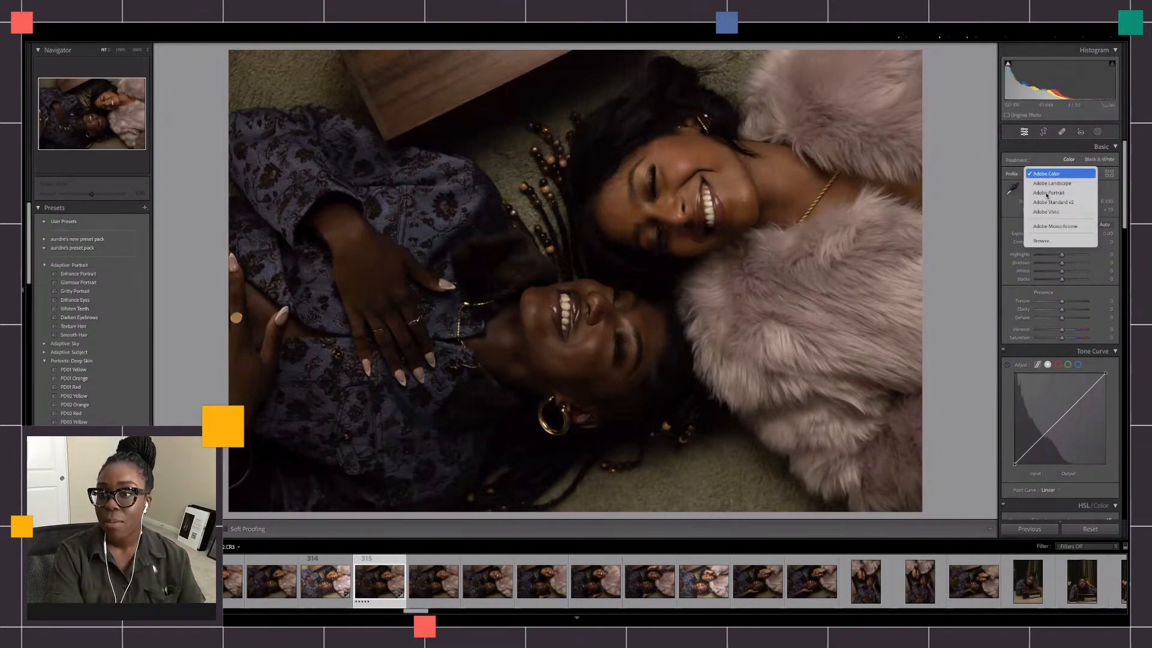
{"action": "left_click", "coordinate": [1041, 241]}
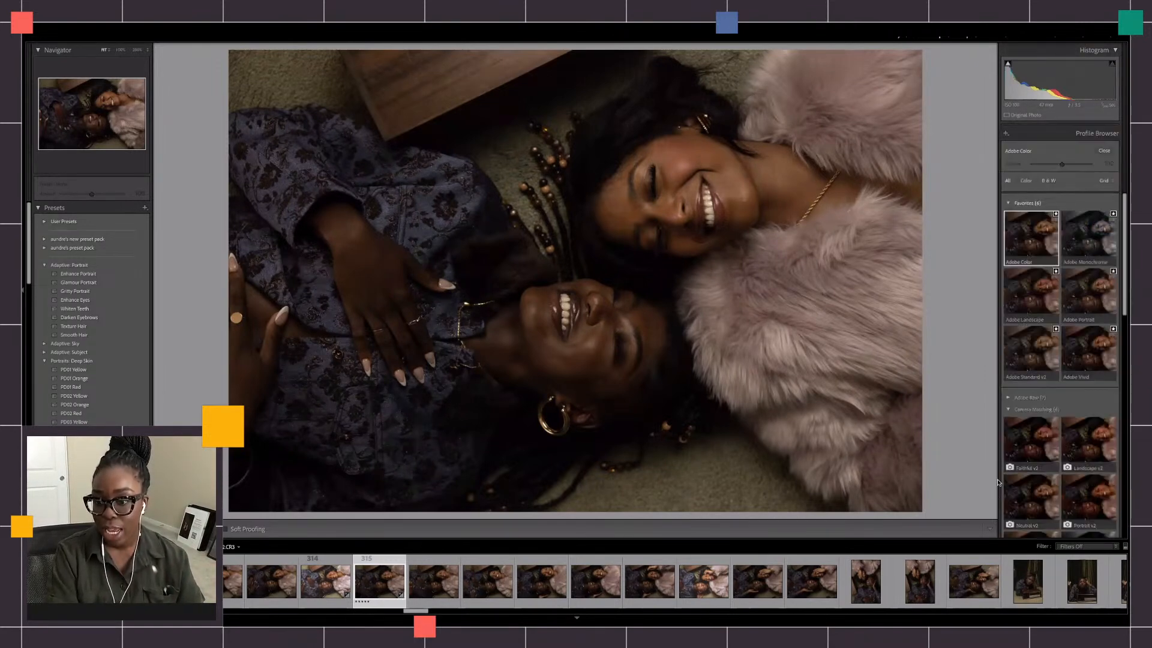
{"action": "left_click", "coordinate": [1023, 500]}
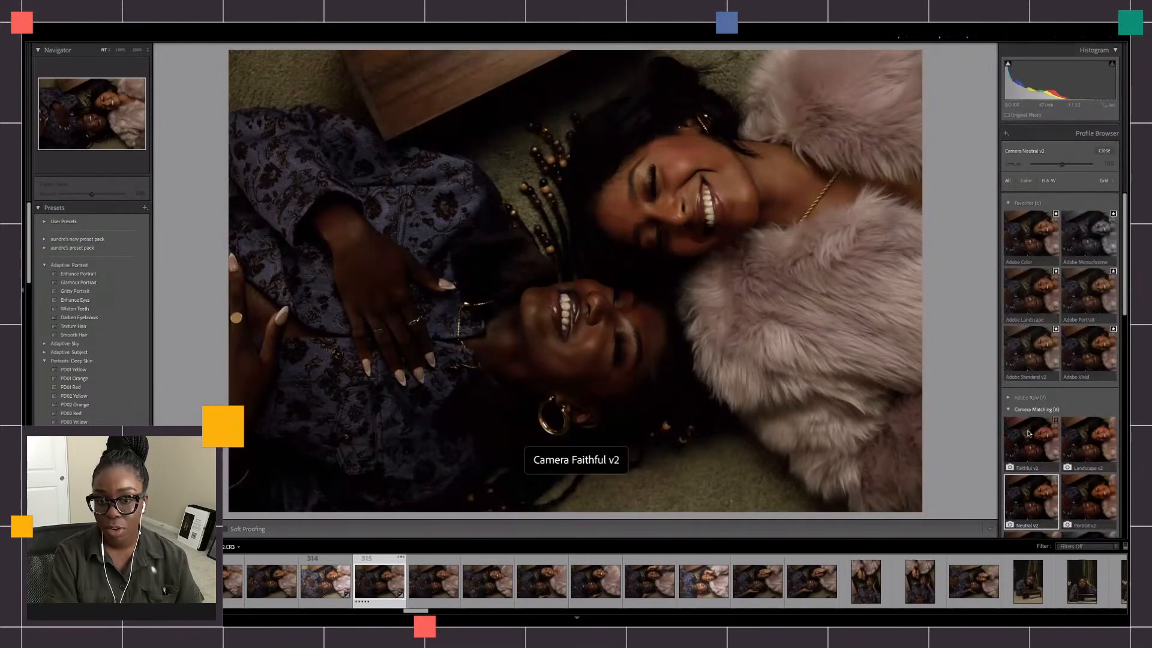
{"action": "scroll", "coordinate": [1028, 433], "scroll_direction": "down", "scroll_amount": 3}
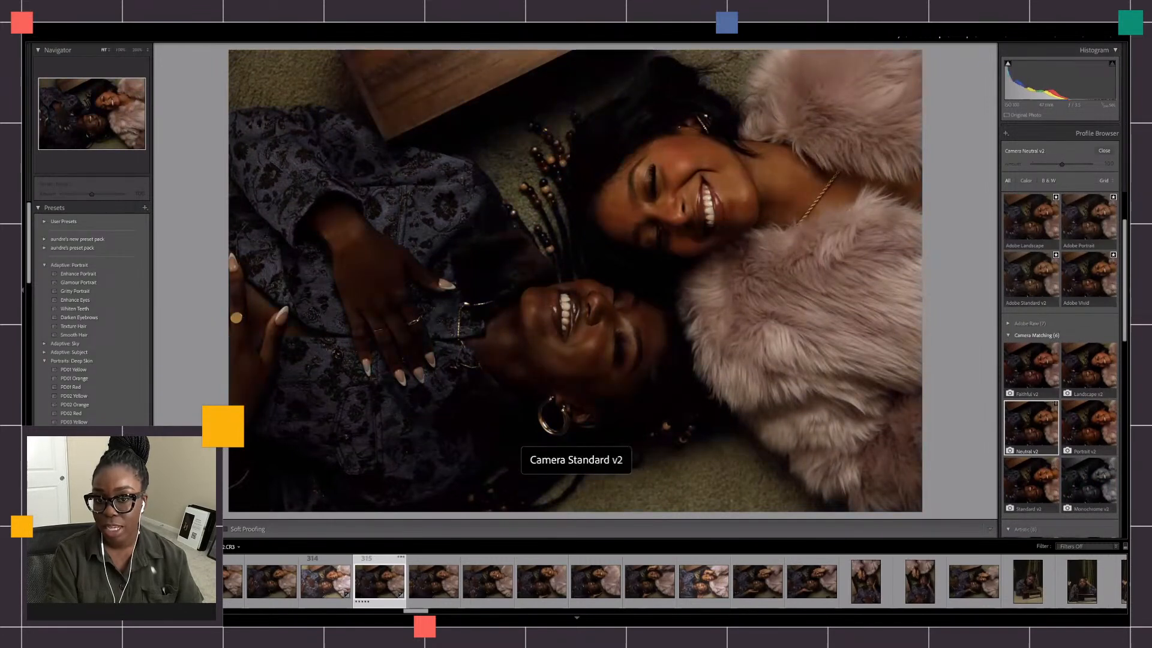
{"action": "left_click", "coordinate": [1104, 150]}
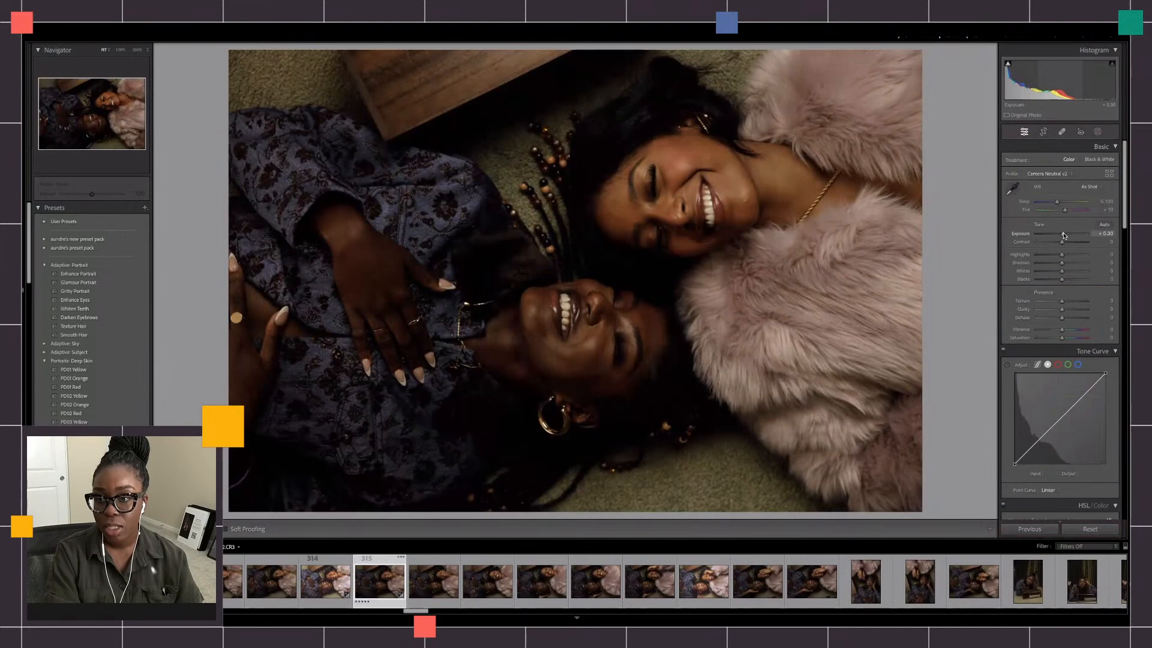
Set the photo's Exposure to +0.40 and Shadows to +20, lower its Contrast and slightly raise its Blacks.
{"action": "left_click_drag", "start_coordinate": [1063, 235], "coordinate": [1065, 280]}
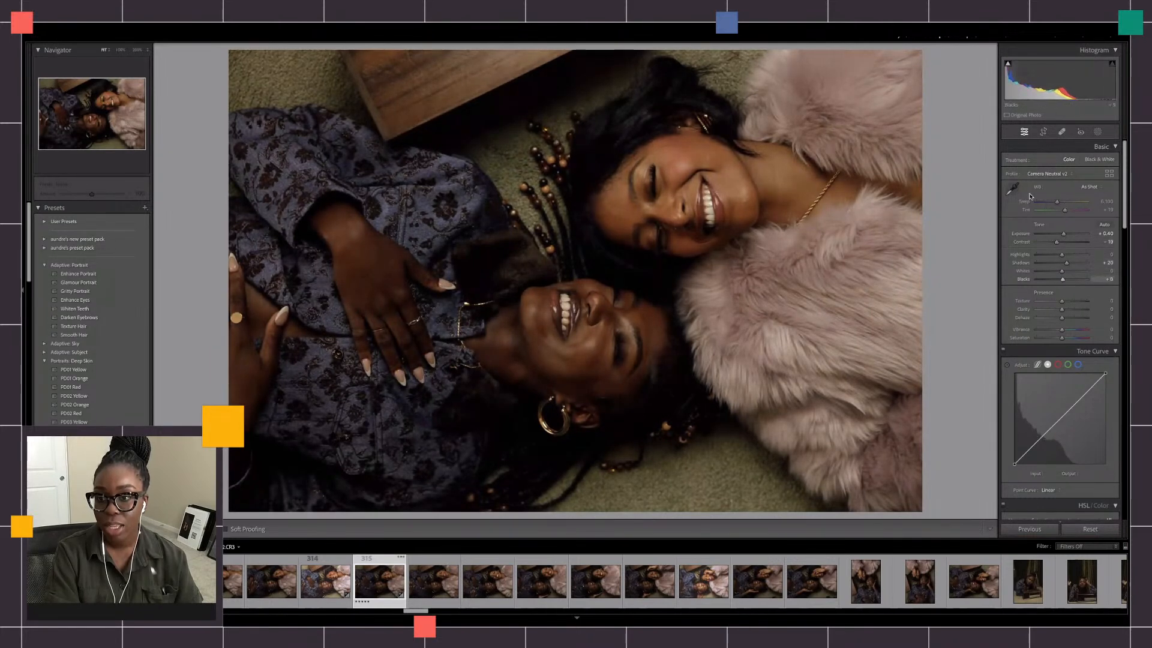
Collapse the Basic adjustments, switch the Tone Curve to the parametric curve, and try lowering the Darks before undoing it.
{"action": "left_click", "coordinate": [1108, 146]}
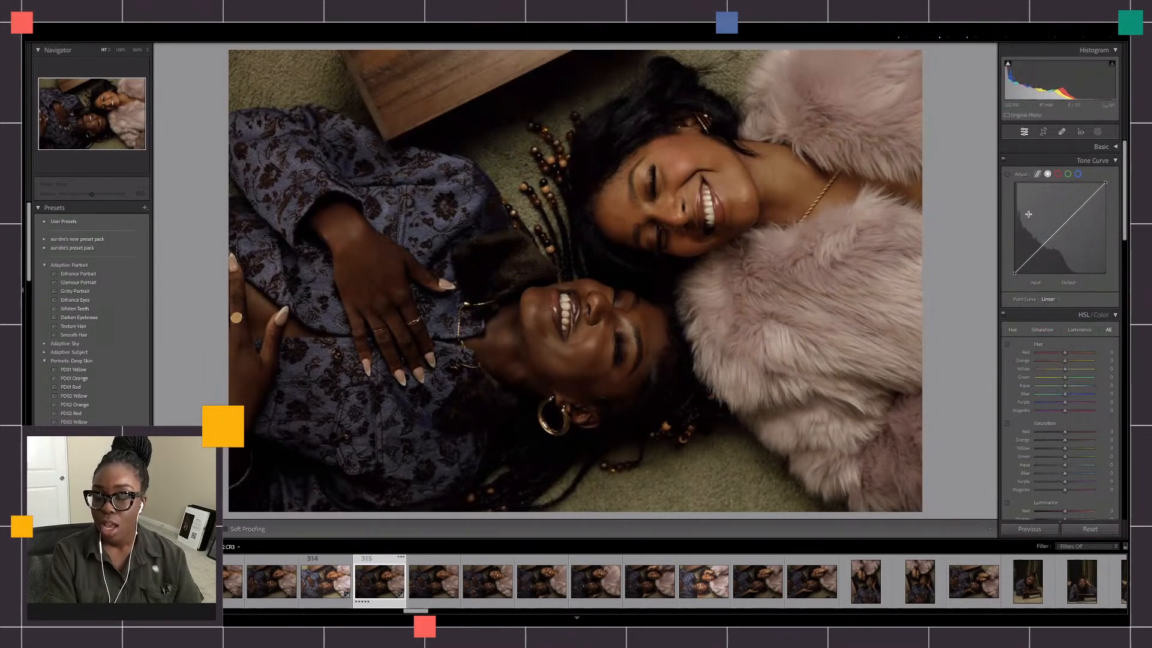
{"action": "left_click", "coordinate": [1038, 175]}
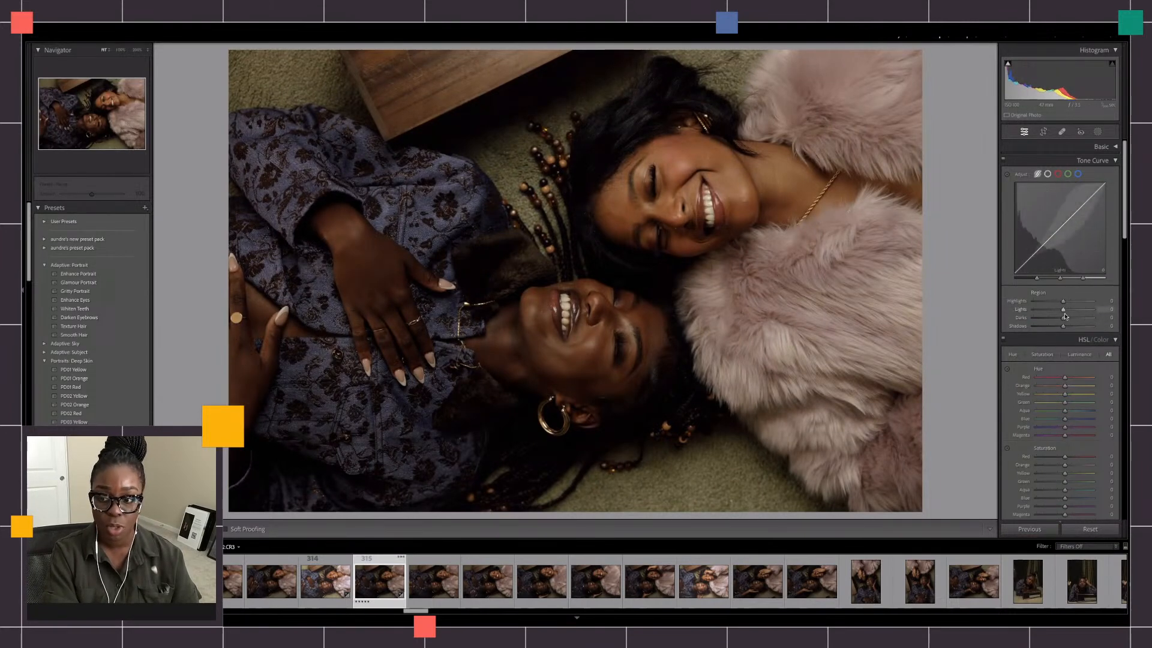
{"action": "left_click_drag", "start_coordinate": [1073, 319], "coordinate": [1067, 320]}
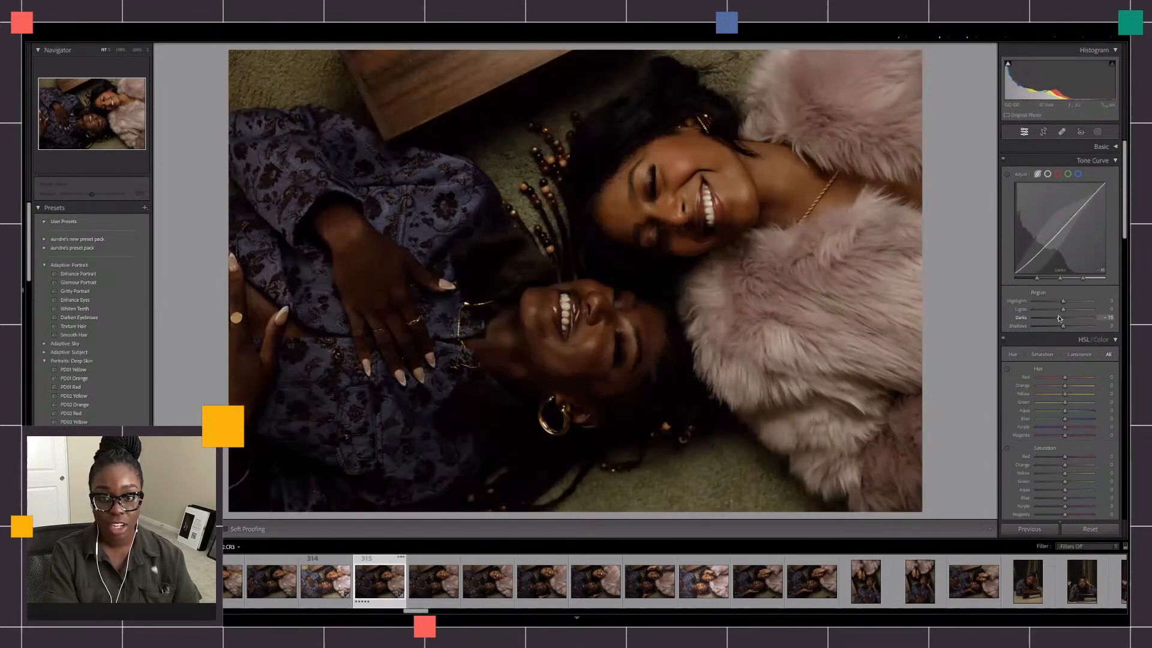
{"action": "key", "text": "ctrl+z"}
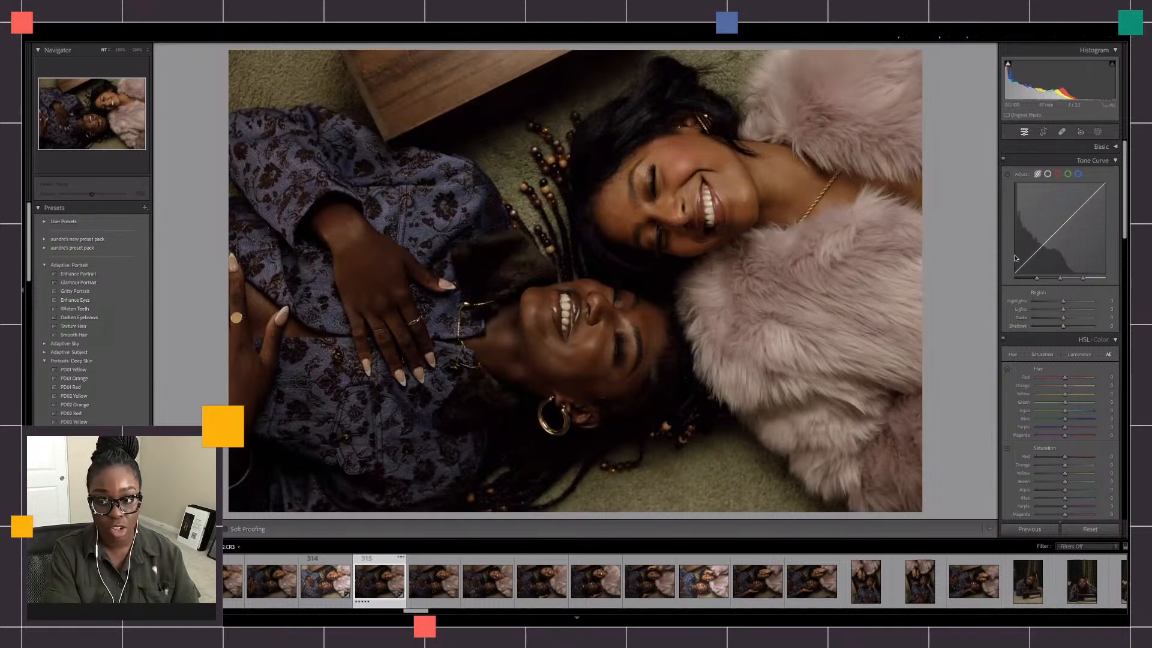
Try moving the shadow split both ways, including 10, with Shadows at -14, -25 and +53, and undo every change.
{"action": "mouse_move", "coordinate": [1035, 278]}
{"action": "left_mouse_down"}
{"action": "mouse_move", "coordinate": [1051, 279]}
{"action": "mouse_move", "coordinate": [1023, 279]}
{"action": "mouse_move", "coordinate": [1054, 280]}
{"action": "left_mouse_up"}
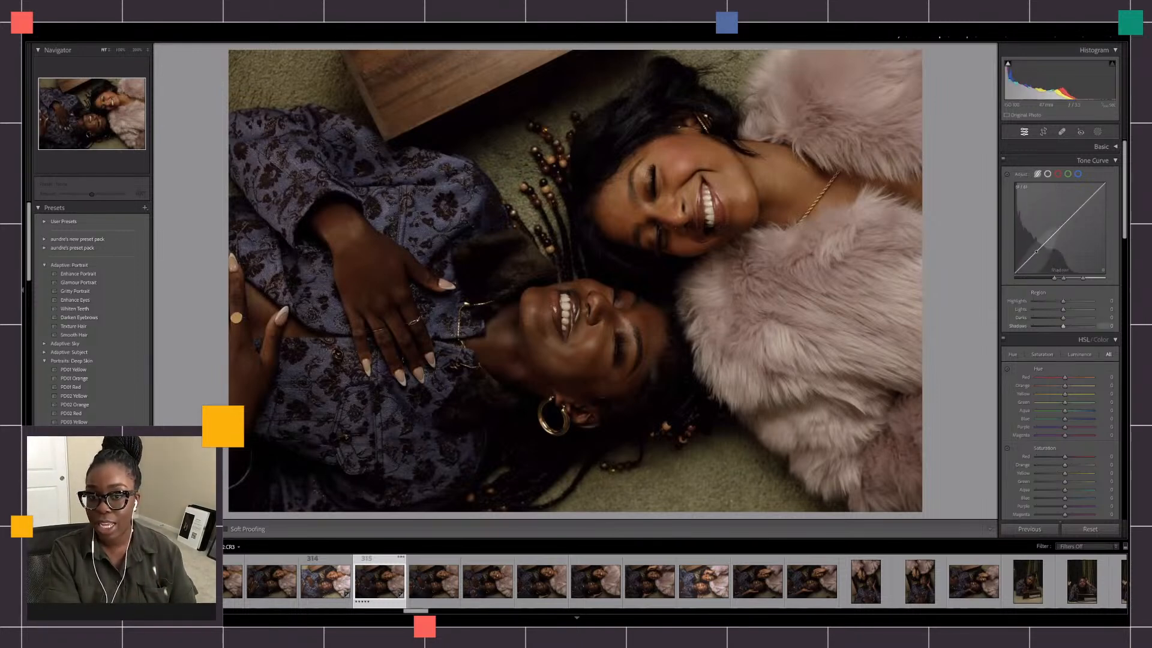
{"action": "key", "text": "ctrl+z"}
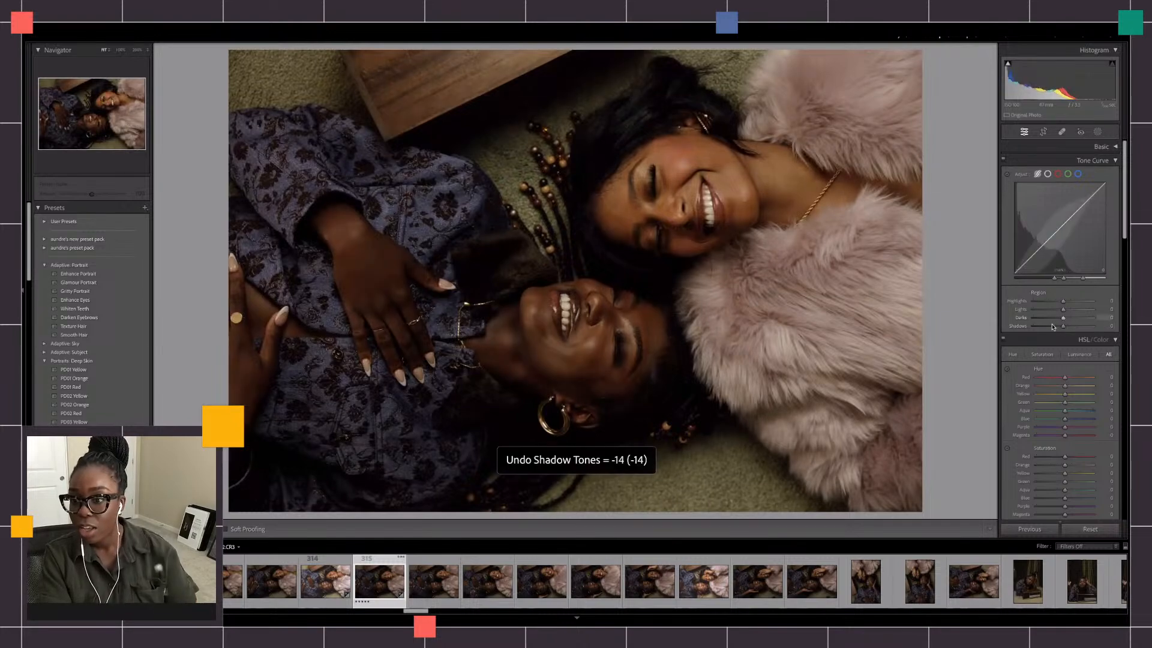
{"action": "mouse_move", "coordinate": [1063, 327]}
{"action": "left_mouse_down"}
{"action": "mouse_move", "coordinate": [1083, 328]}
{"action": "mouse_move", "coordinate": [1054, 325]}
{"action": "left_mouse_up"}
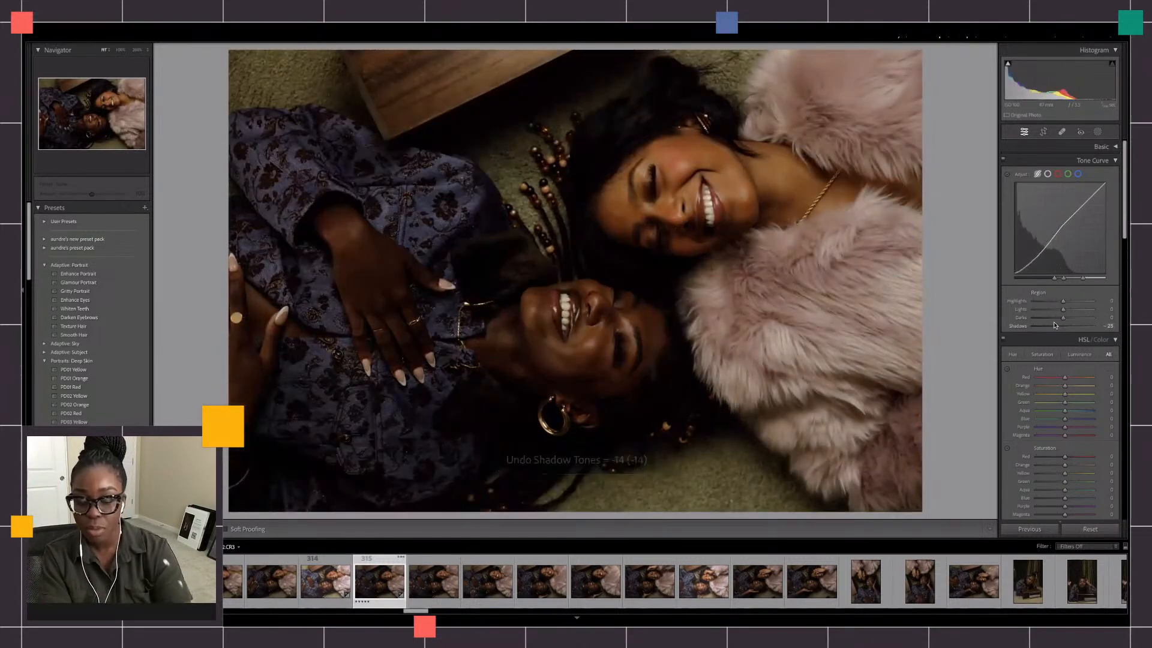
{"action": "key", "text": "ctrl+z"}
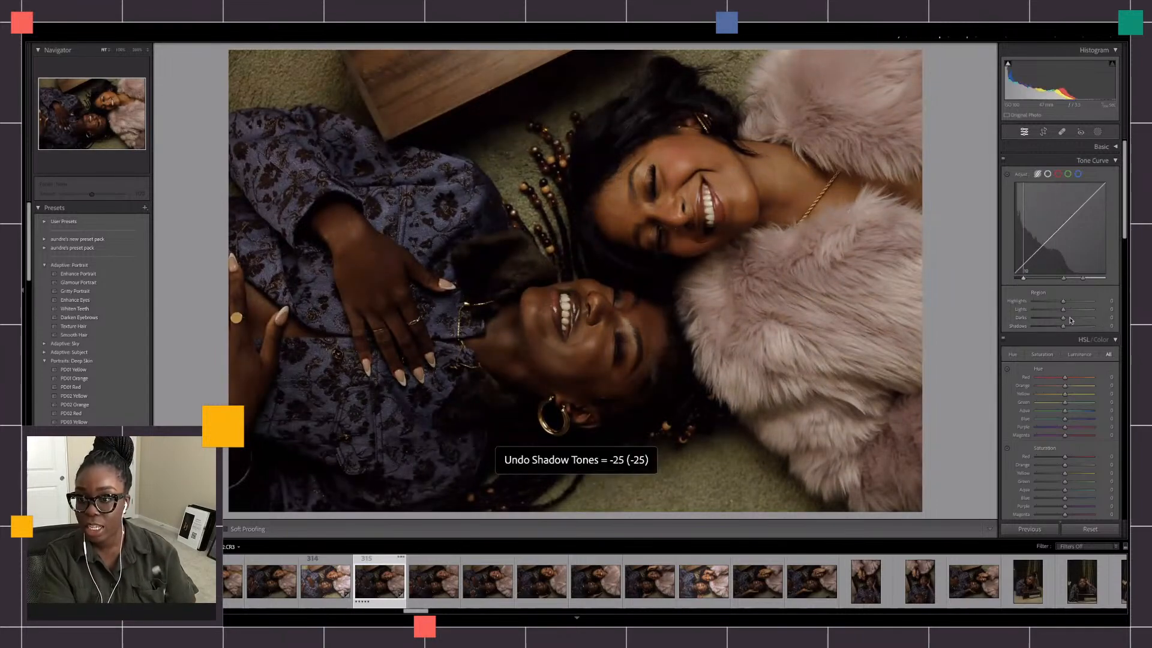
{"action": "left_click_drag", "start_coordinate": [1063, 325], "coordinate": [1077, 327]}
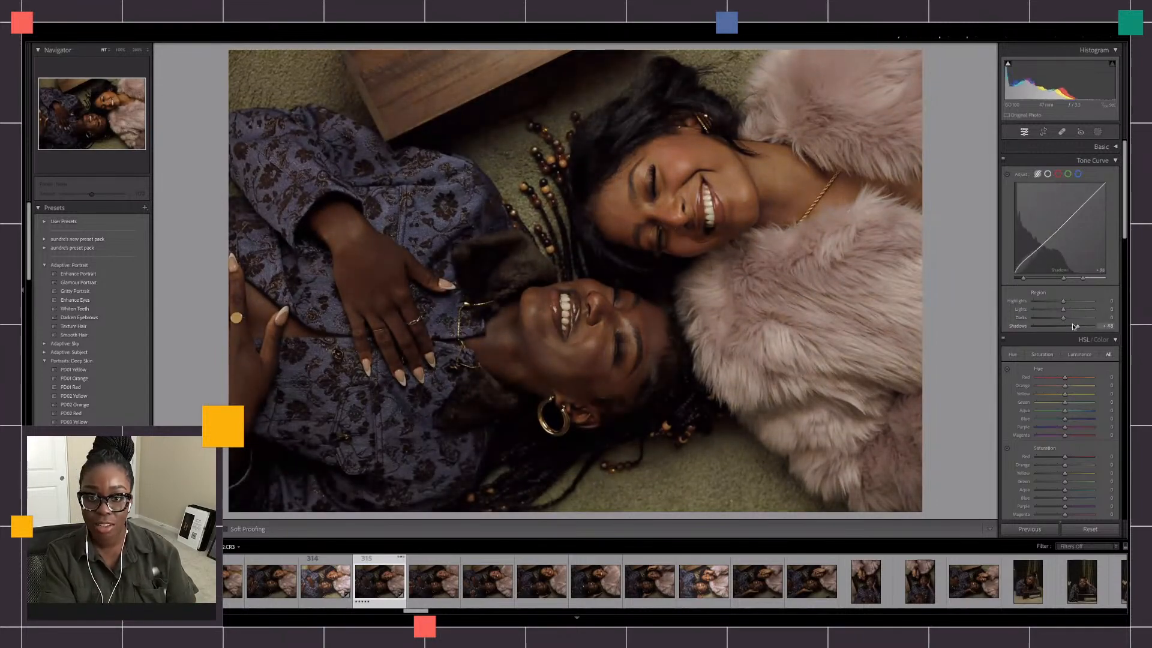
{"action": "key", "text": "ctrl+z"}
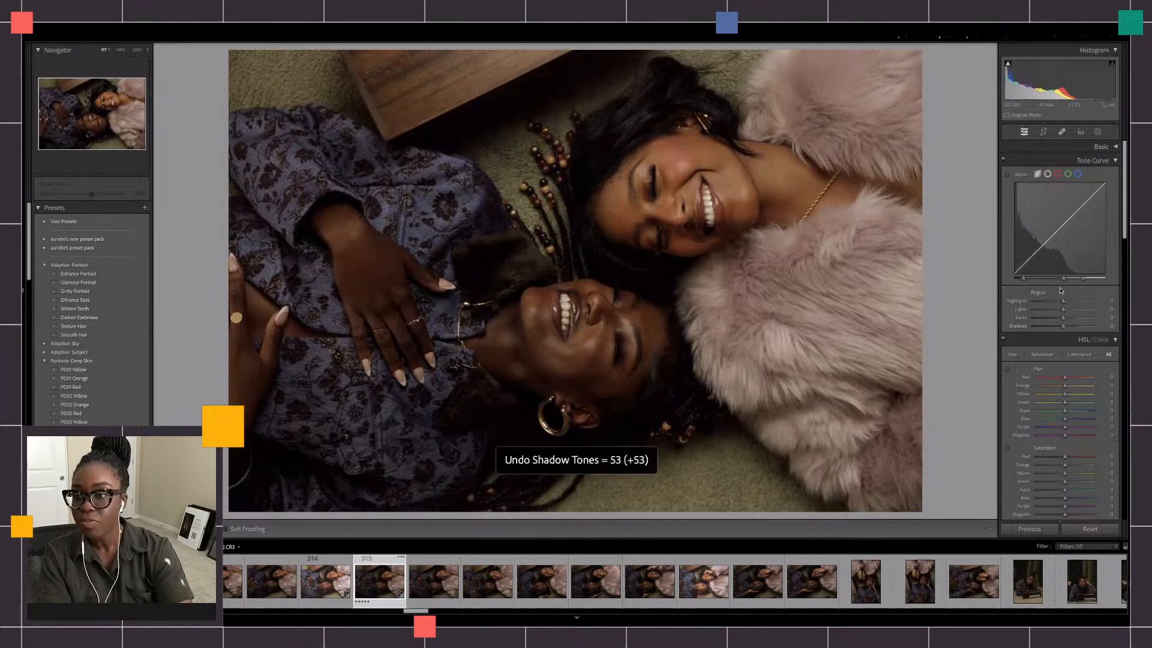
{"action": "key", "text": "ctrl+z"}
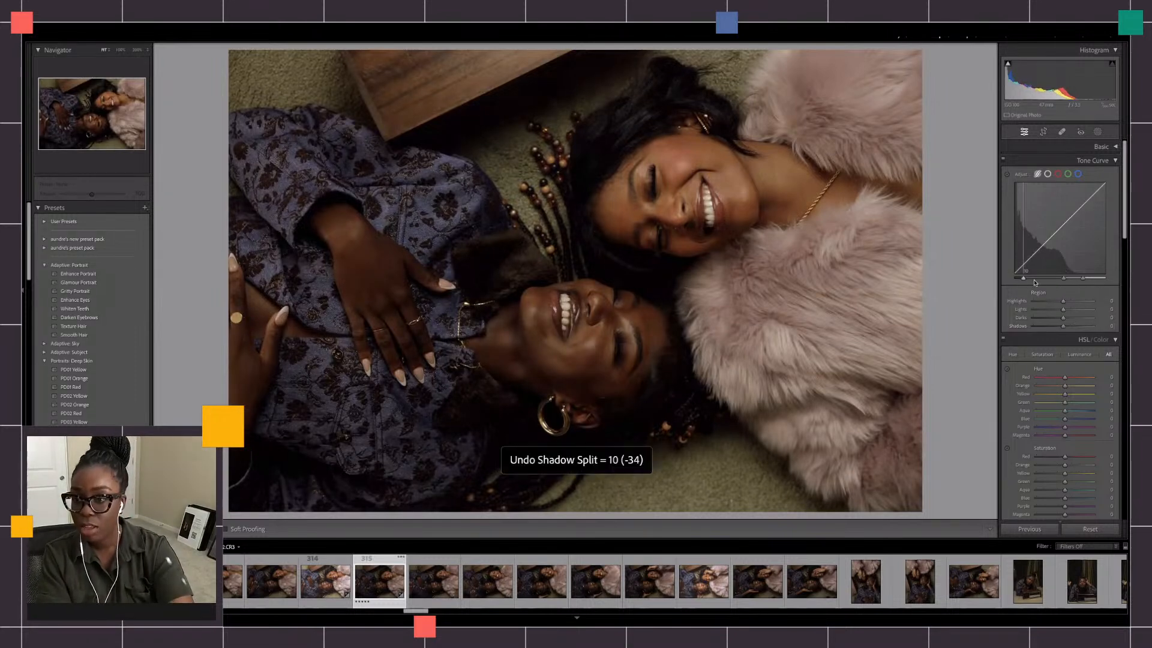
{"action": "key", "text": "ctrl+z"}
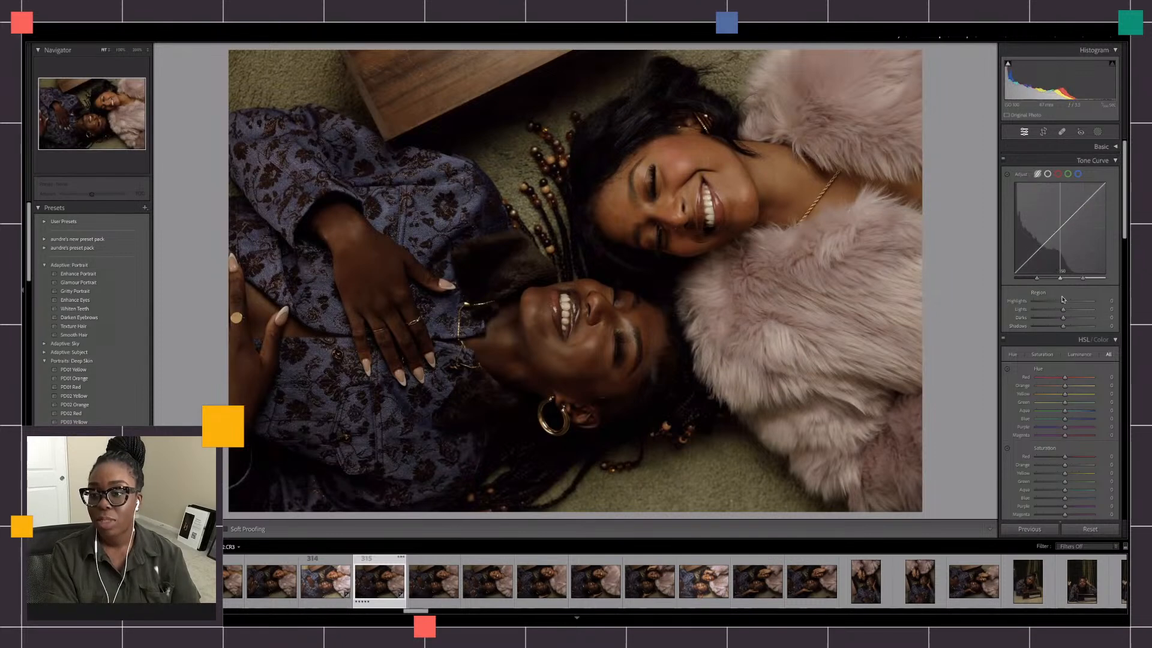
Fine-tune the parametric Highlights, Lights, Darks and Shadows, and switch to the RGB point curve.
{"action": "mouse_move", "coordinate": [1063, 318]}
{"action": "left_mouse_down"}
{"action": "mouse_move", "coordinate": [1059, 327]}
{"action": "mouse_move", "coordinate": [1064, 303]}
{"action": "left_mouse_up"}
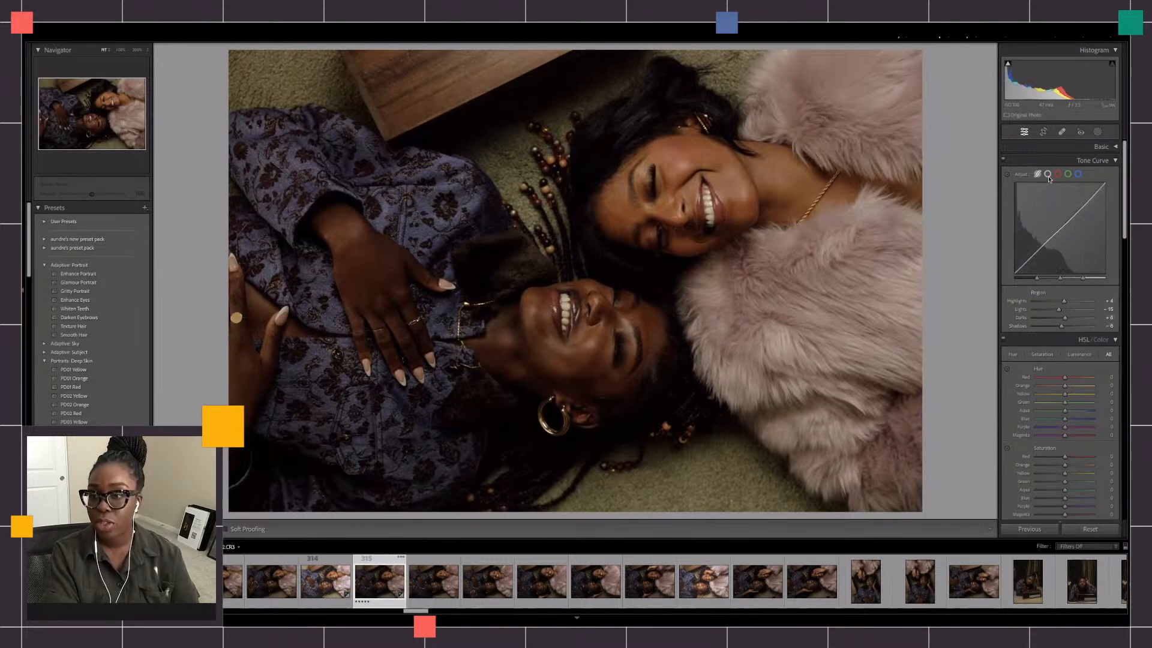
{"action": "left_click", "coordinate": [1048, 175]}
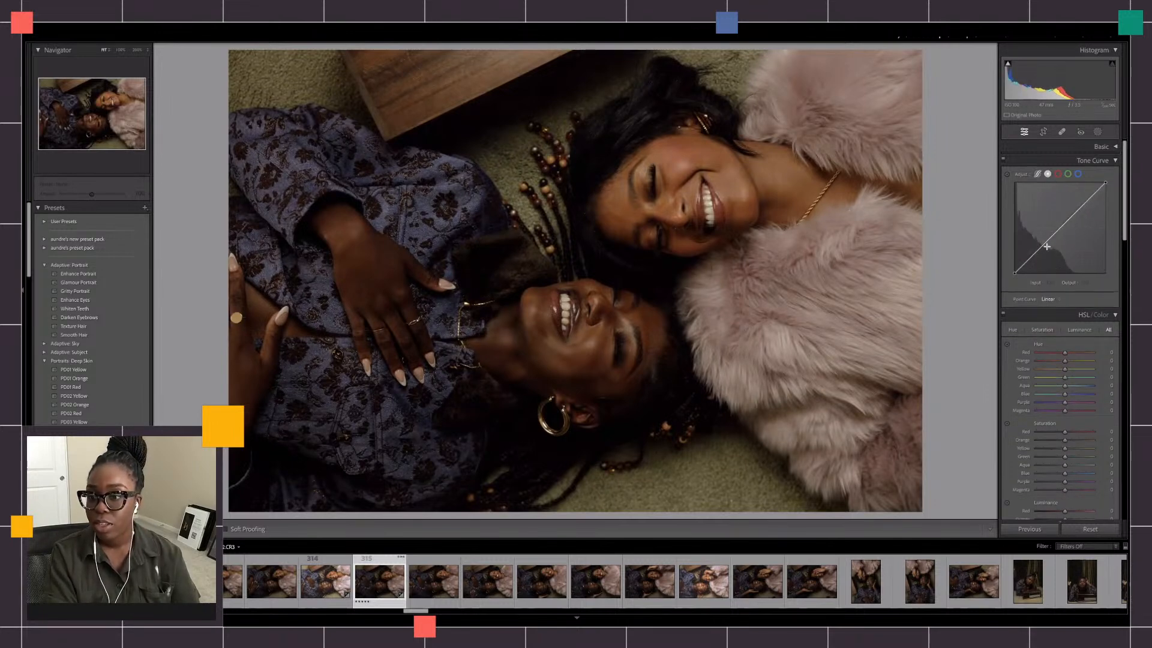
Anchor the RGB point curve with a shadow point and a midtone point, redoing the midtone point until it sits on the diagonal.
{"action": "left_click", "coordinate": [1030, 260]}
{"action": "left_click", "coordinate": [1061, 228]}
{"action": "key", "text": "ctrl+z"}
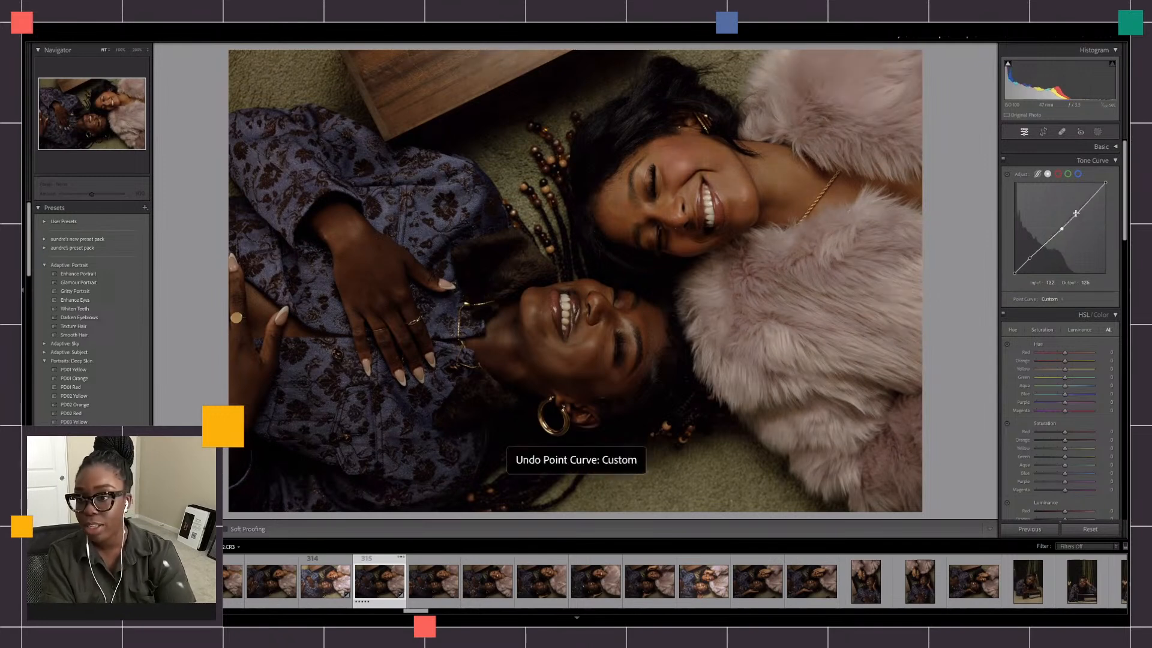
{"action": "left_click", "coordinate": [1061, 227]}
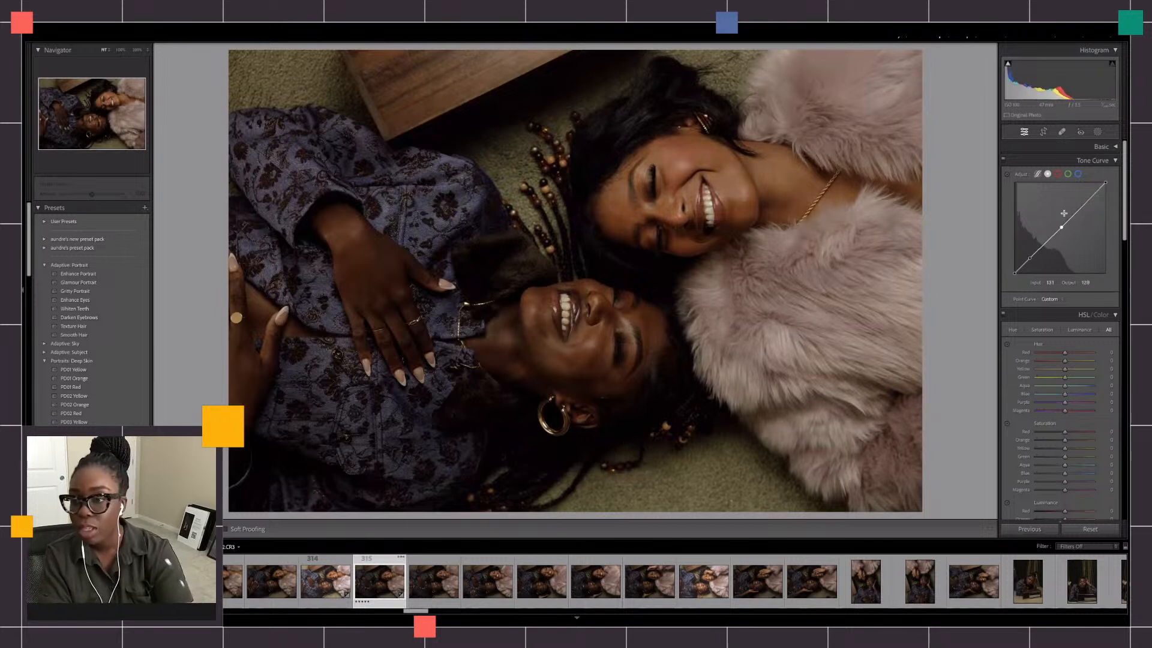
{"action": "key", "text": "ctrl+z"}
{"action": "left_click", "coordinate": [1060, 228]}
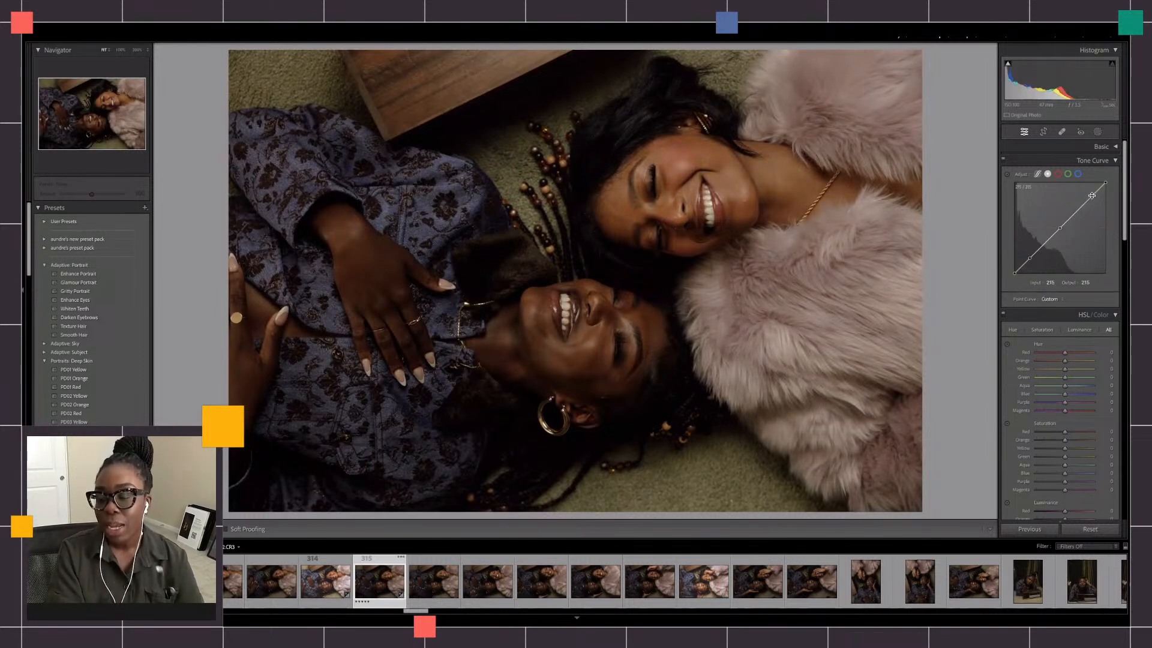
On the RGB curve, raise highlights to input 210, output 222, lower shadows to input 48, output 41, and lift midtones to input 121, output 128.
{"action": "left_click_drag", "start_coordinate": [1091, 199], "coordinate": [1089, 195]}
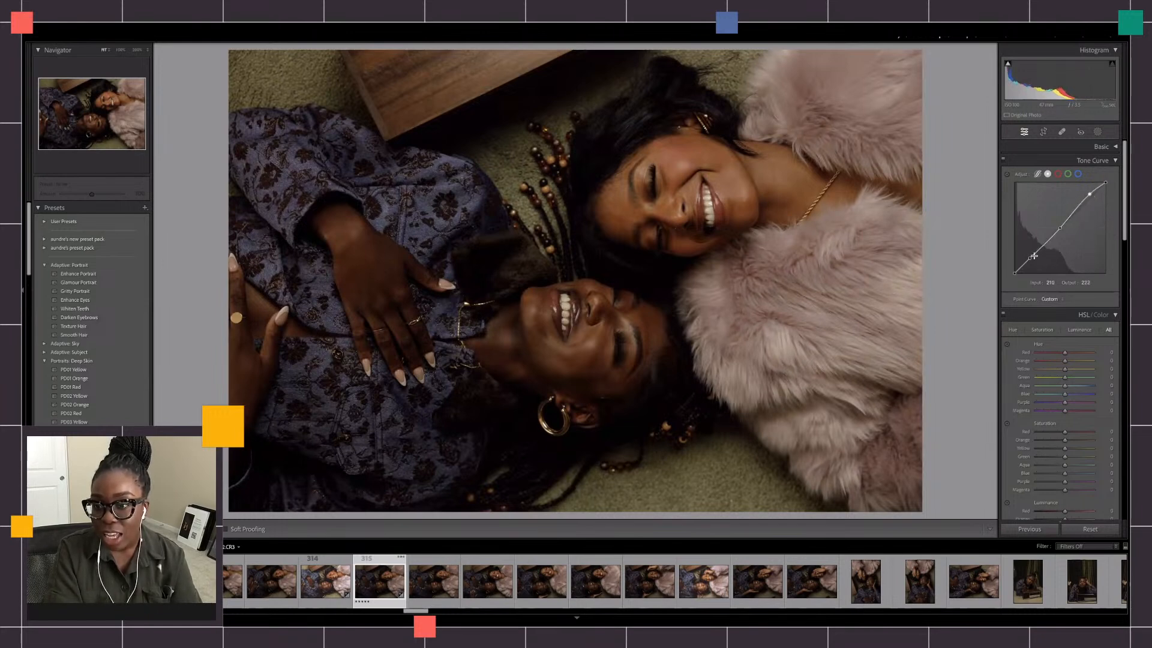
{"action": "left_click_drag", "start_coordinate": [1032, 259], "coordinate": [1032, 262]}
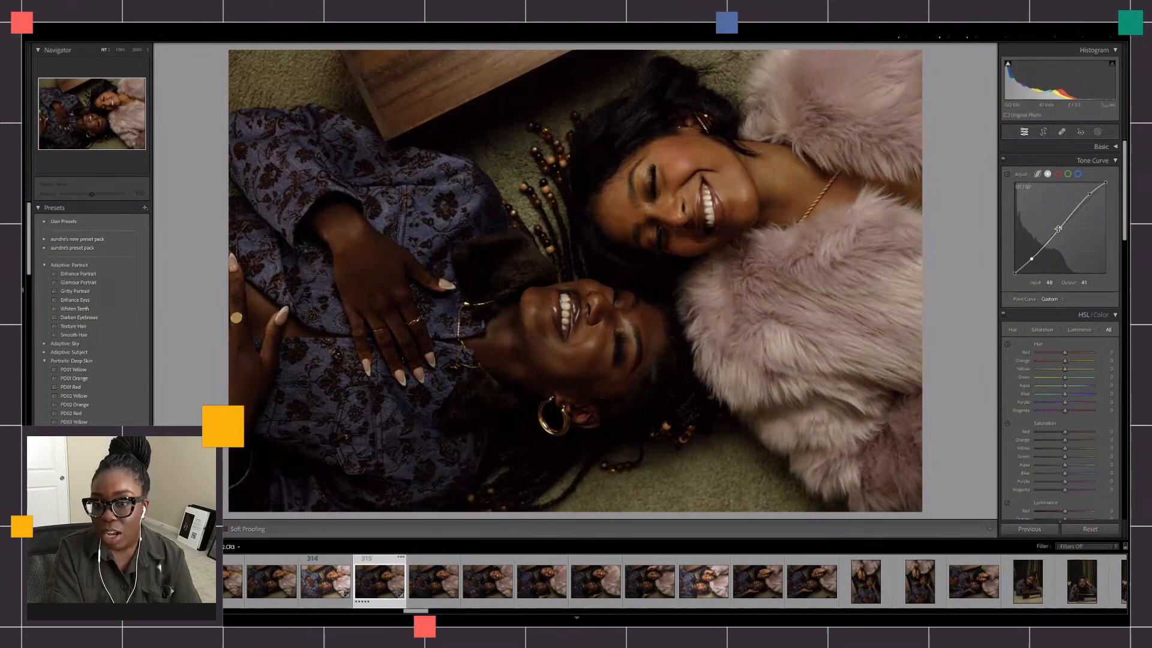
{"action": "left_click_drag", "start_coordinate": [1059, 231], "coordinate": [1058, 229]}
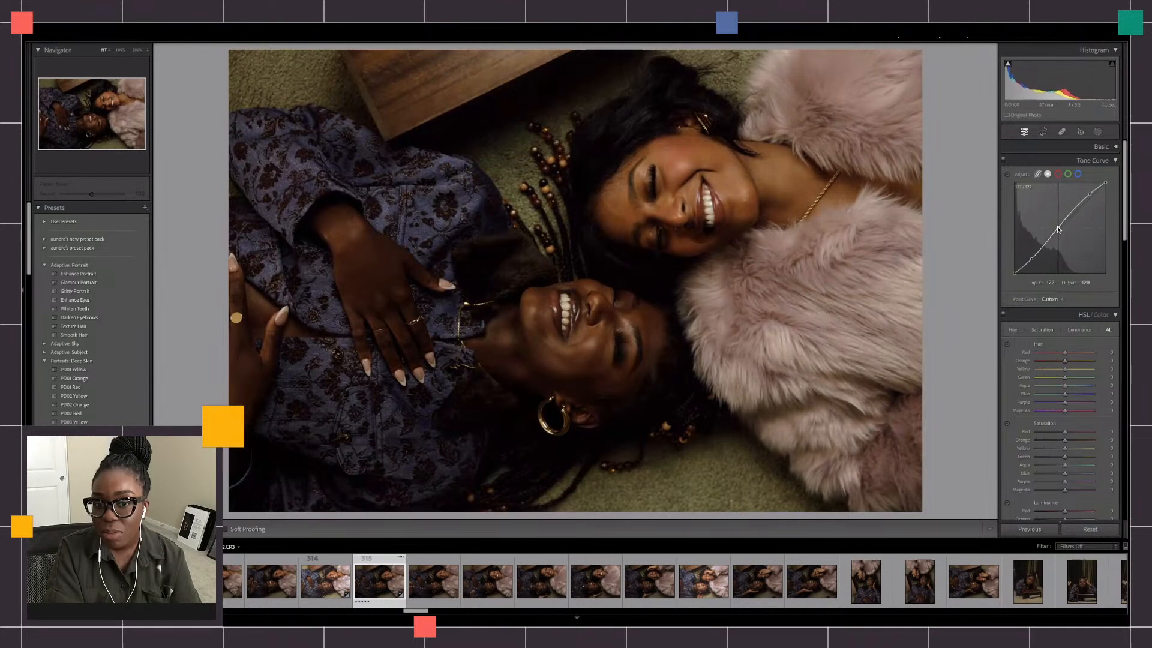
{"action": "left_click", "coordinate": [1002, 159]}
{"action": "left_click", "coordinate": [1003, 160]}
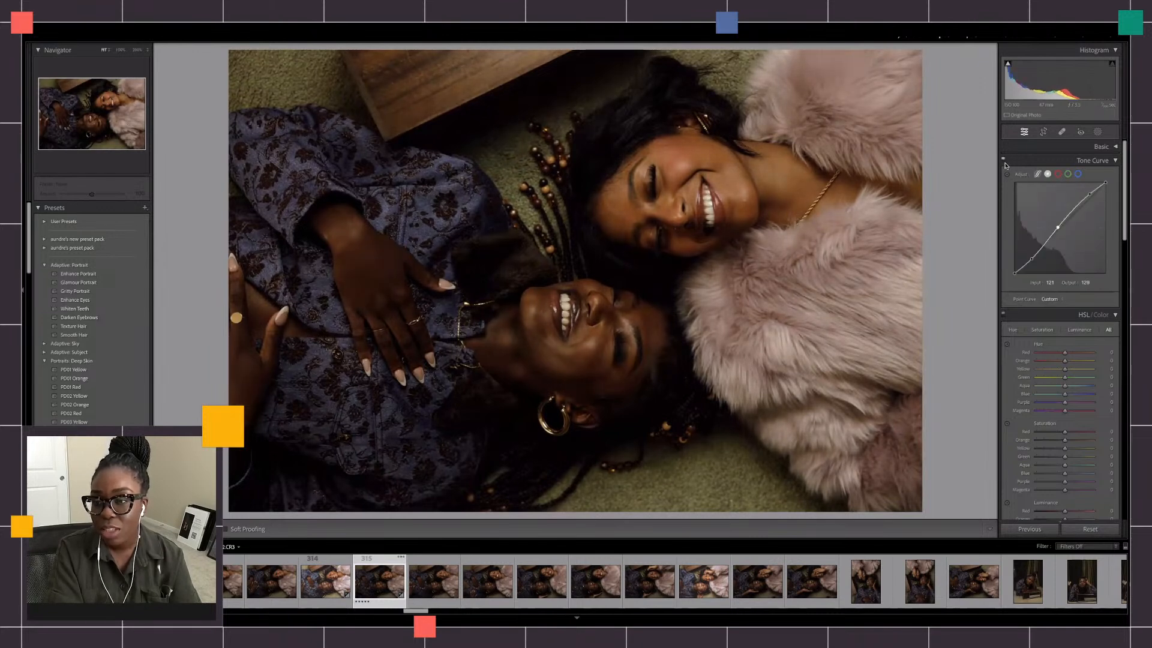
Ease the RGB curve's shadow point slightly upward and compare the photo with the tone curve off and on.
{"action": "left_click_drag", "start_coordinate": [1031, 259], "coordinate": [1032, 259]}
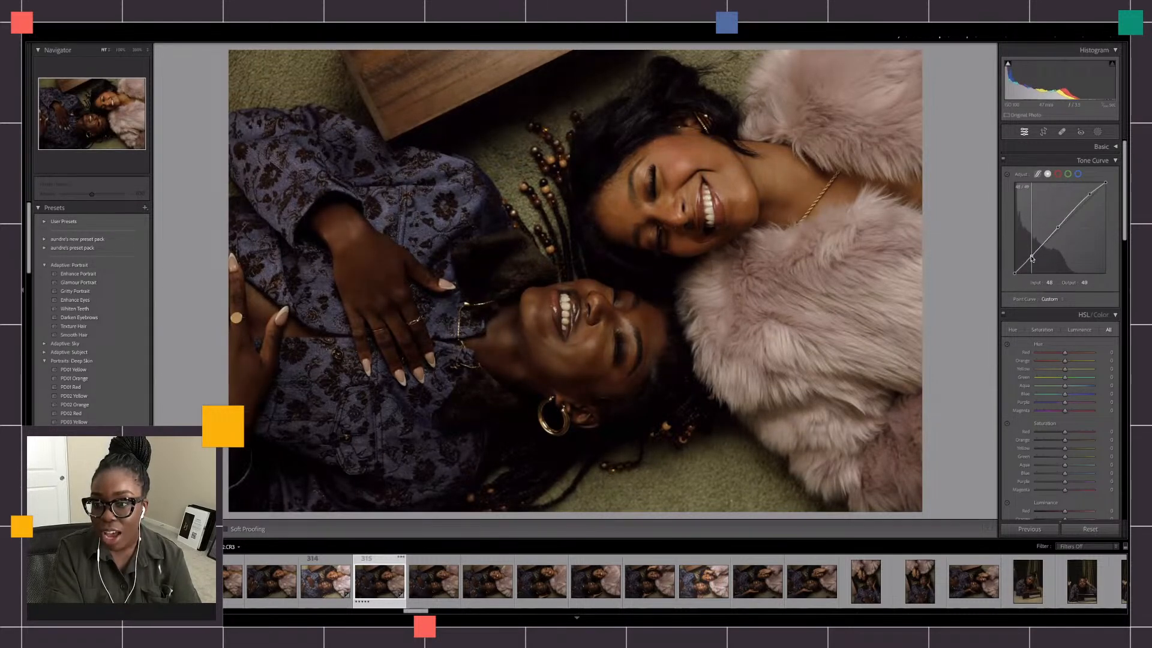
{"action": "left_click", "coordinate": [1003, 160]}
{"action": "left_click", "coordinate": [1003, 160]}
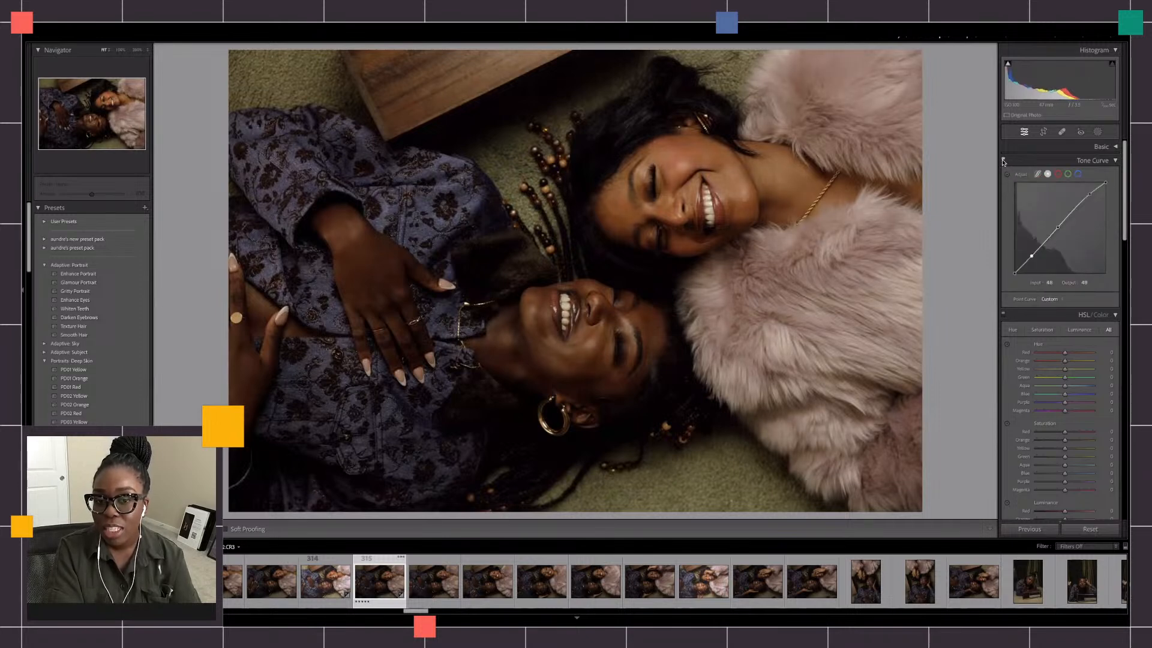
Anchor the red channel's shadows and midtones, try lowering its highlights to input 228, output 176, and undo that change.
{"action": "left_click", "coordinate": [1058, 174]}
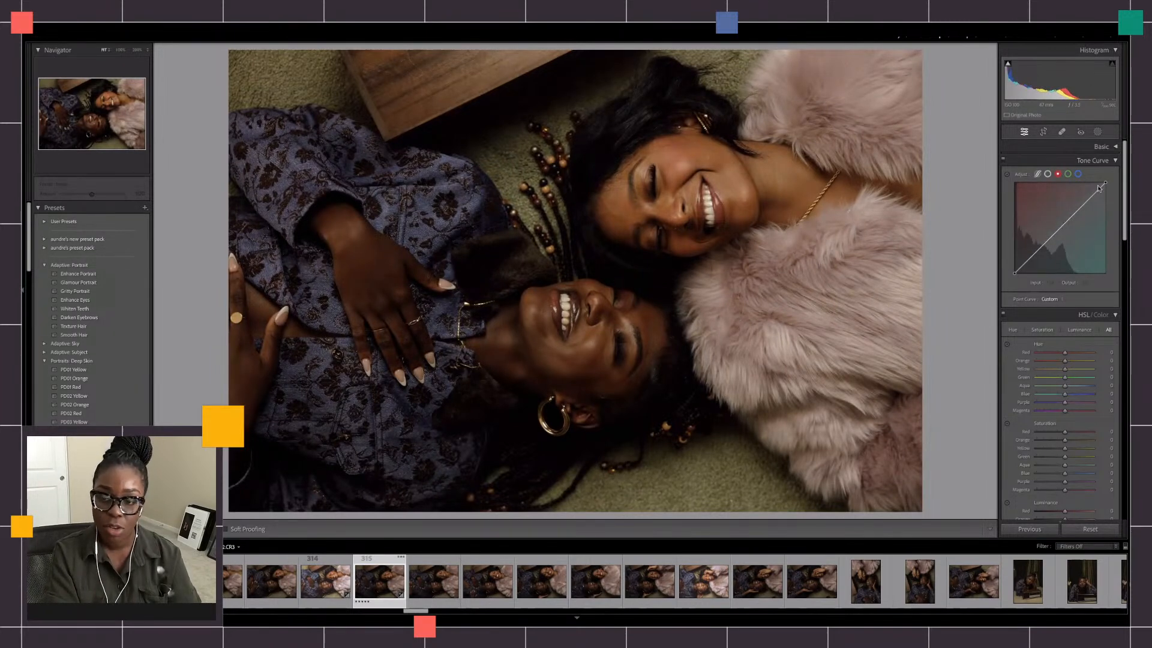
{"action": "left_click", "coordinate": [1030, 259]}
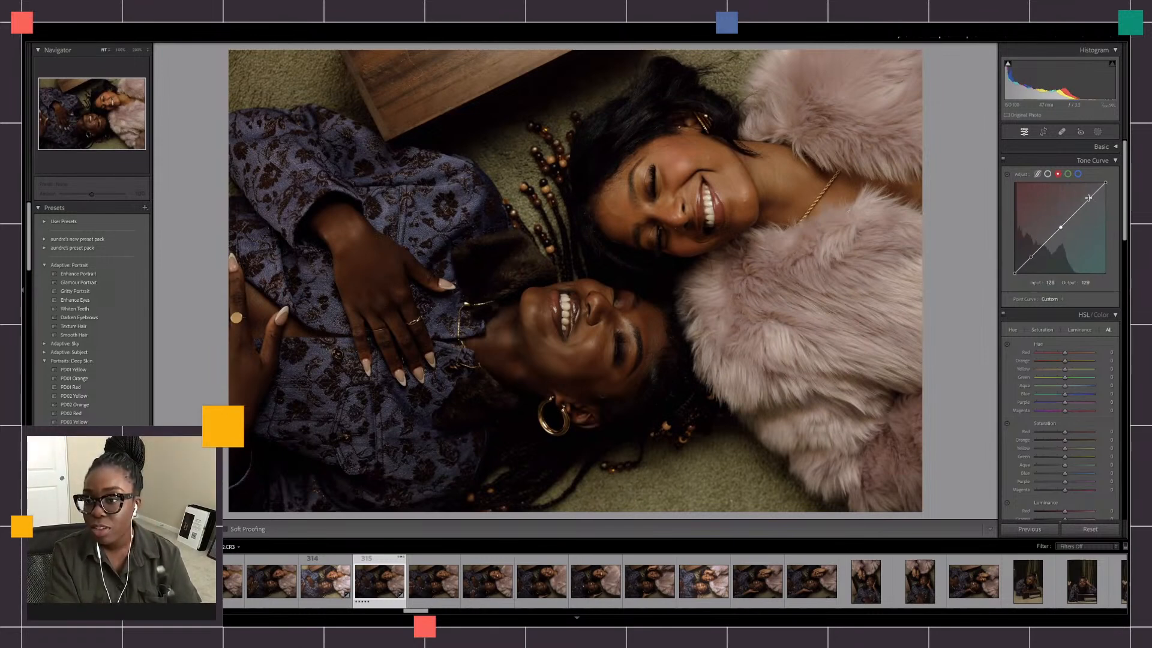
{"action": "left_click_drag", "start_coordinate": [1090, 198], "coordinate": [1097, 212]}
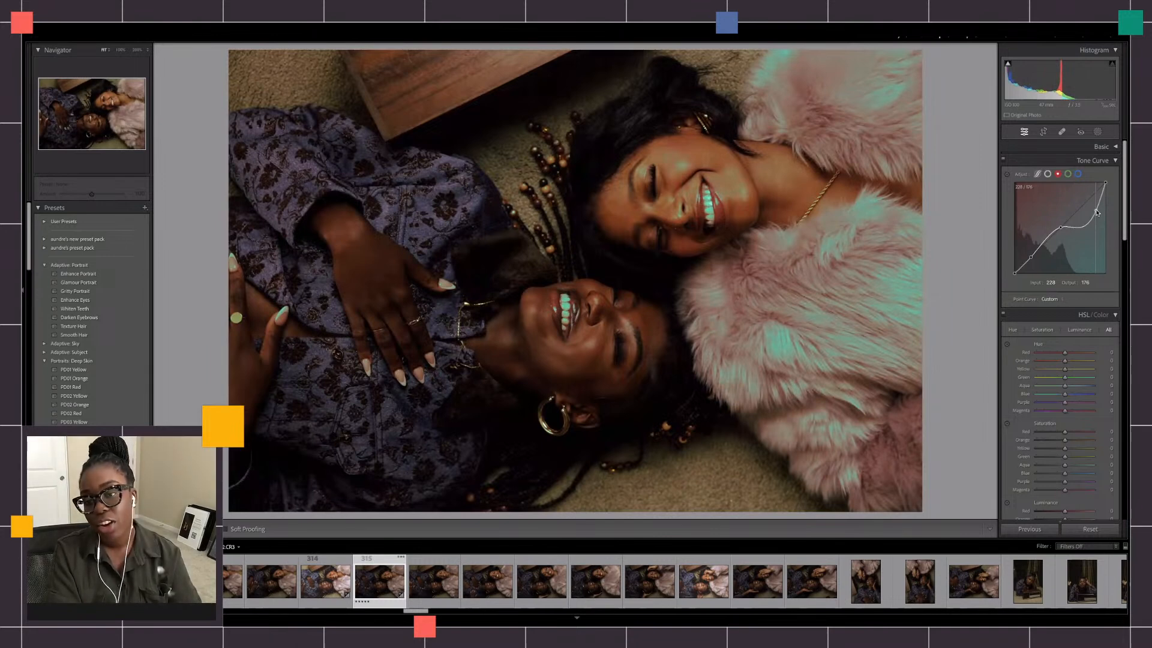
{"action": "key", "text": "ctrl+z"}
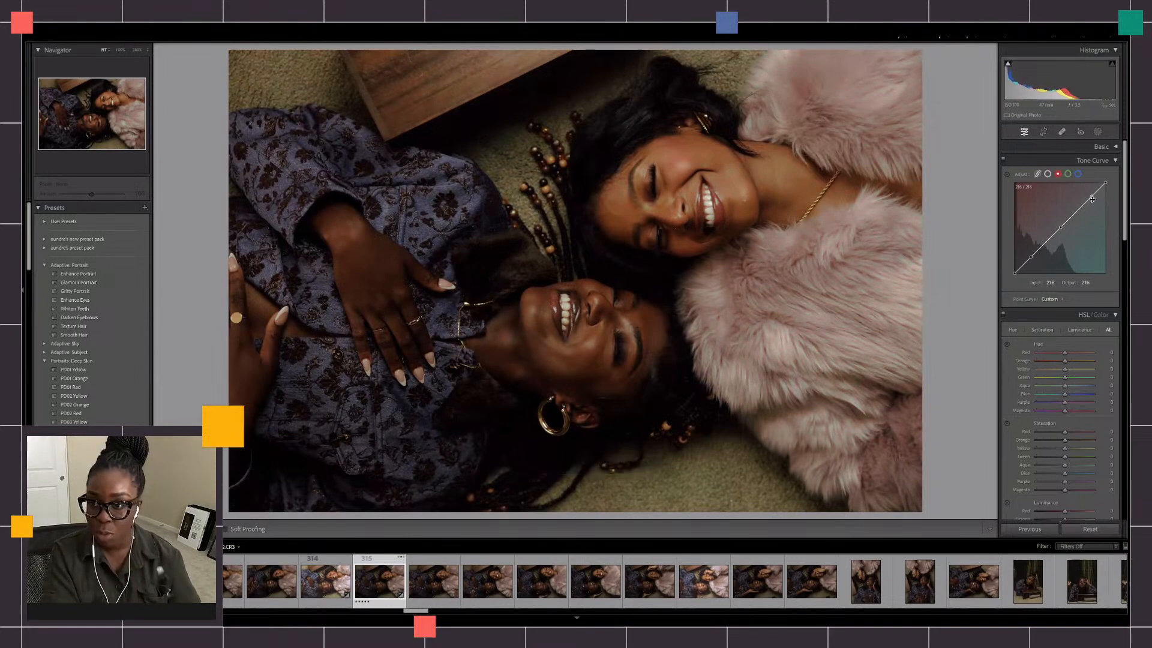
Add a highlight point to the red channel and slightly adjust its midtone and shadow points.
{"action": "left_click_drag", "start_coordinate": [1091, 200], "coordinate": [1062, 227]}
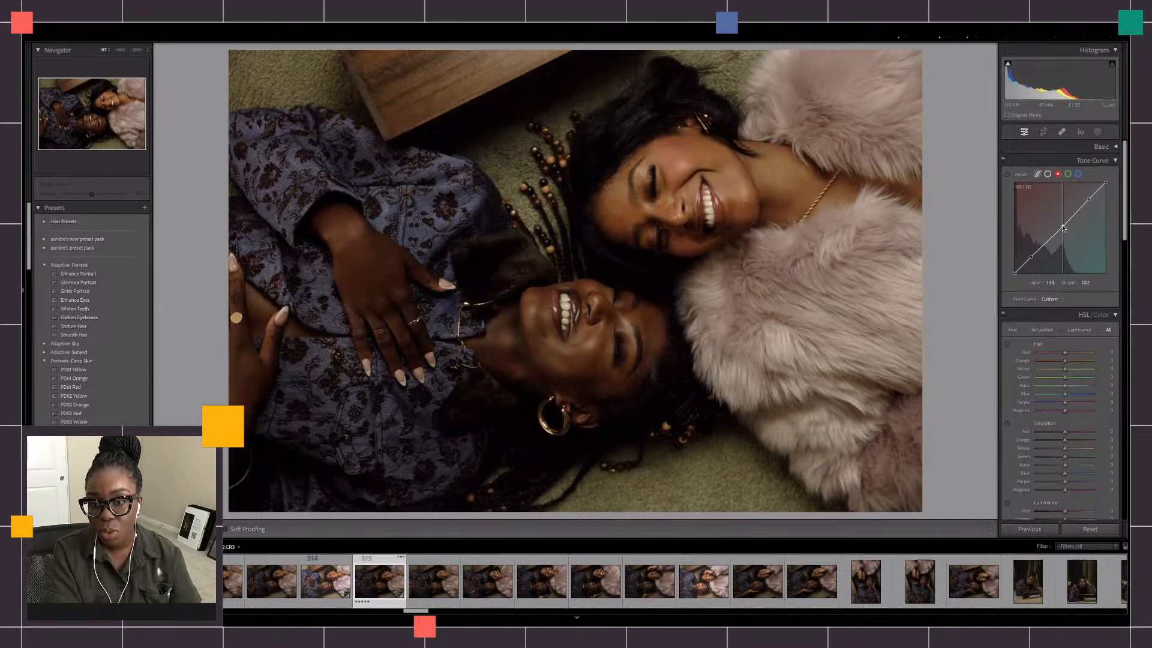
{"action": "left_click_drag", "start_coordinate": [1062, 226], "coordinate": [1032, 255]}
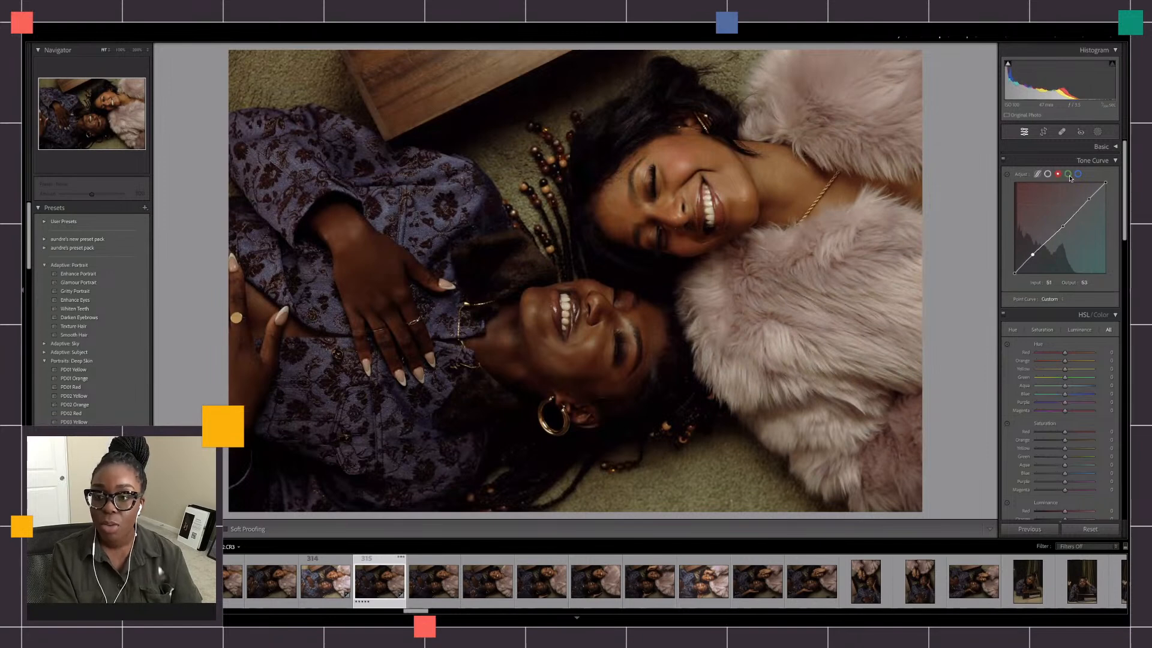
Try pulling the red channel down to input 27, output 0 with the targeted adjustment on the photo, and reset the red channel.
{"action": "left_click", "coordinate": [1009, 177]}
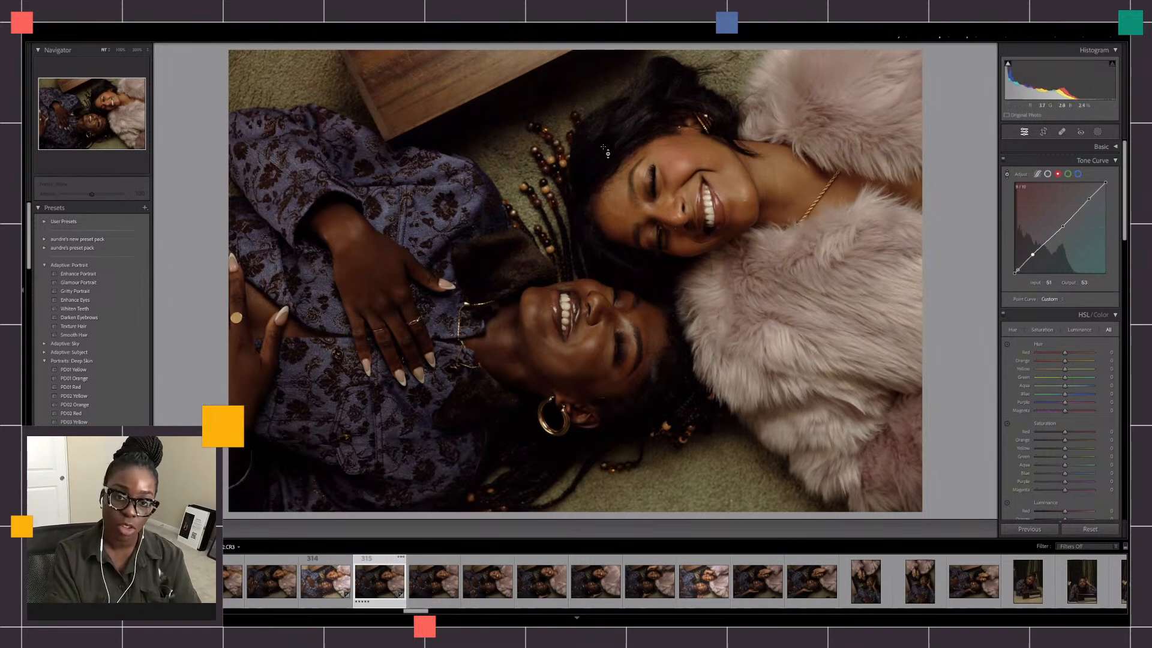
{"action": "left_click_drag", "start_coordinate": [498, 255], "coordinate": [498, 279]}
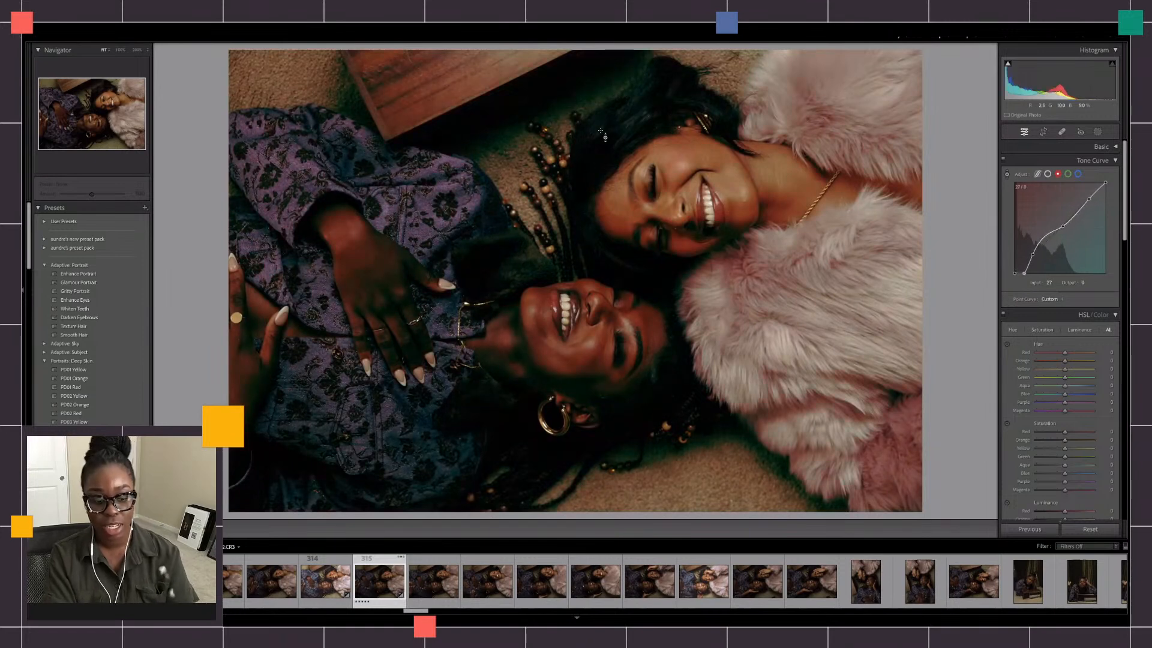
{"action": "right_click", "coordinate": [1060, 211]}
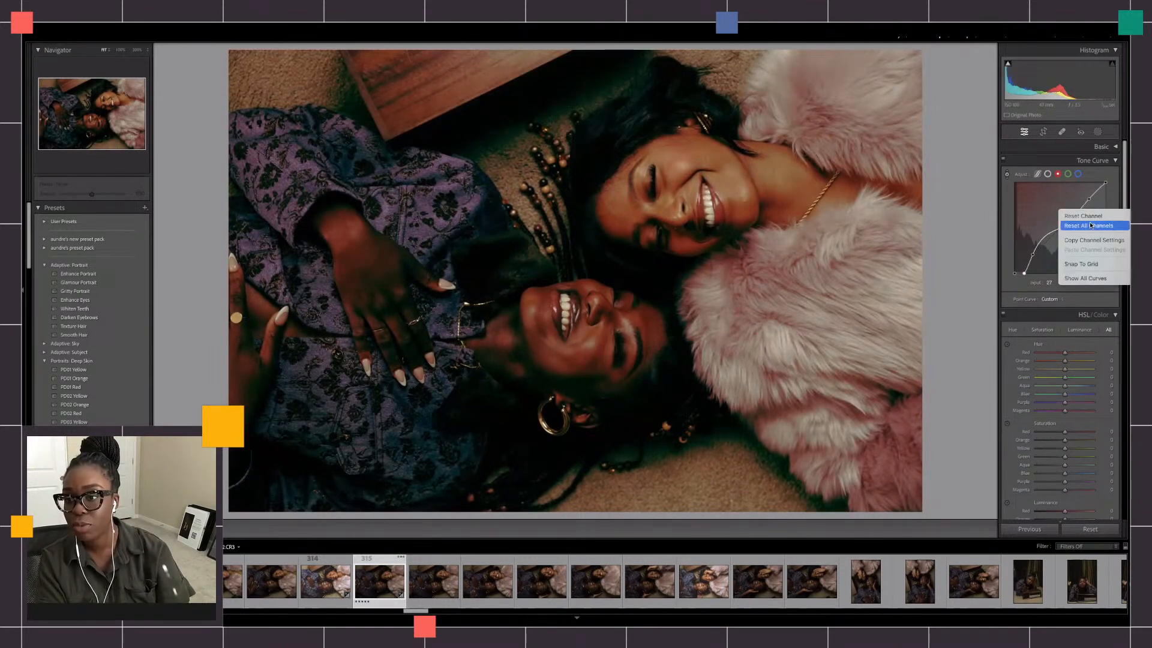
{"action": "left_click", "coordinate": [1083, 215]}
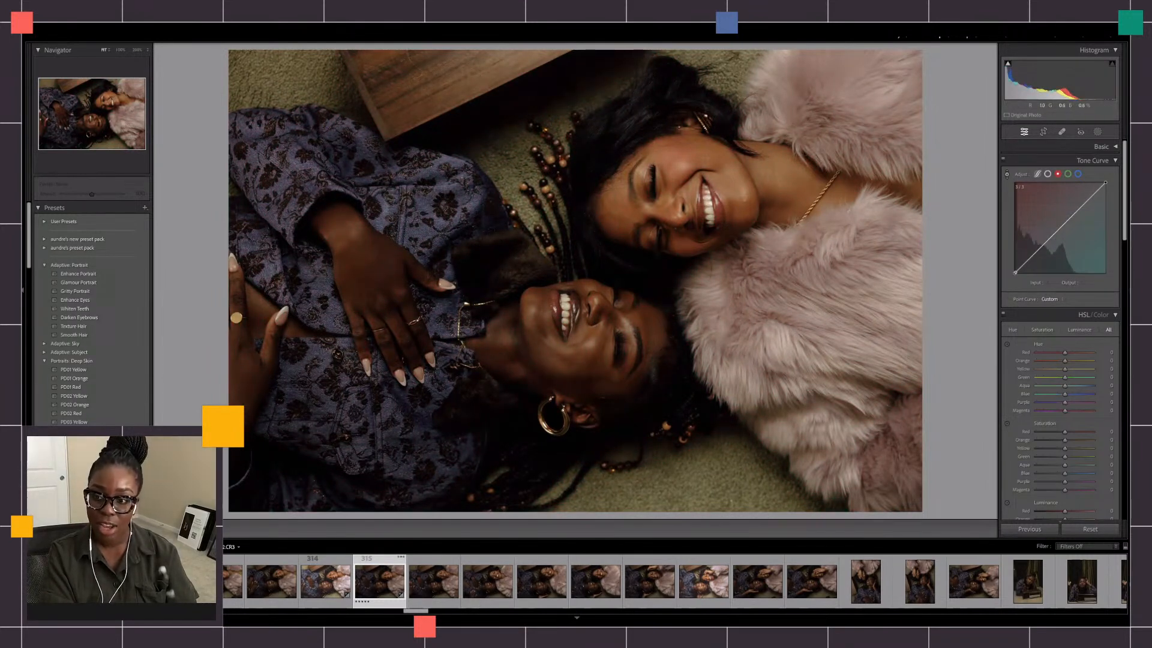
Try another small targeted red channel adjustment on the dark hair, and undo back past the channel reset.
{"action": "mouse_move", "coordinate": [1014, 272]}
{"action": "left_mouse_down"}
{"action": "mouse_move", "coordinate": [1015, 225]}
{"action": "mouse_move", "coordinate": [1015, 271]}
{"action": "left_mouse_up"}
{"action": "mouse_move", "coordinate": [603, 141]}
{"action": "left_mouse_down"}
{"action": "mouse_move", "coordinate": [603, 60]}
{"action": "mouse_move", "coordinate": [603, 137]}
{"action": "left_mouse_up"}
{"action": "key", "text": "ctrl+z"}
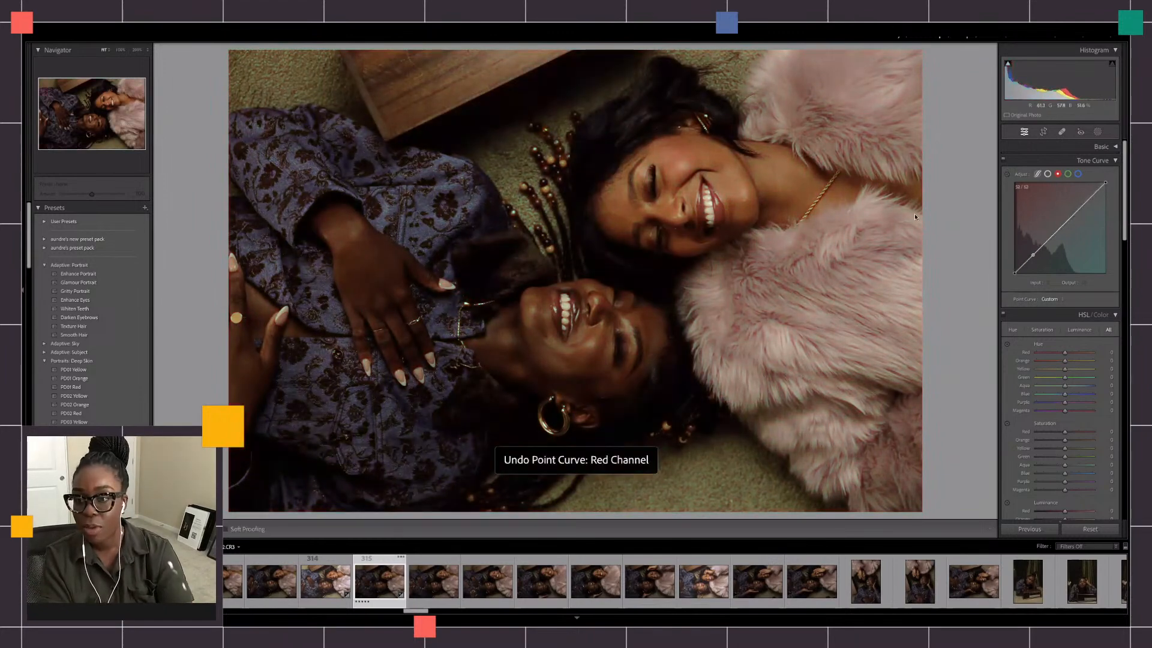
{"action": "key", "text": "ctrl+z"}
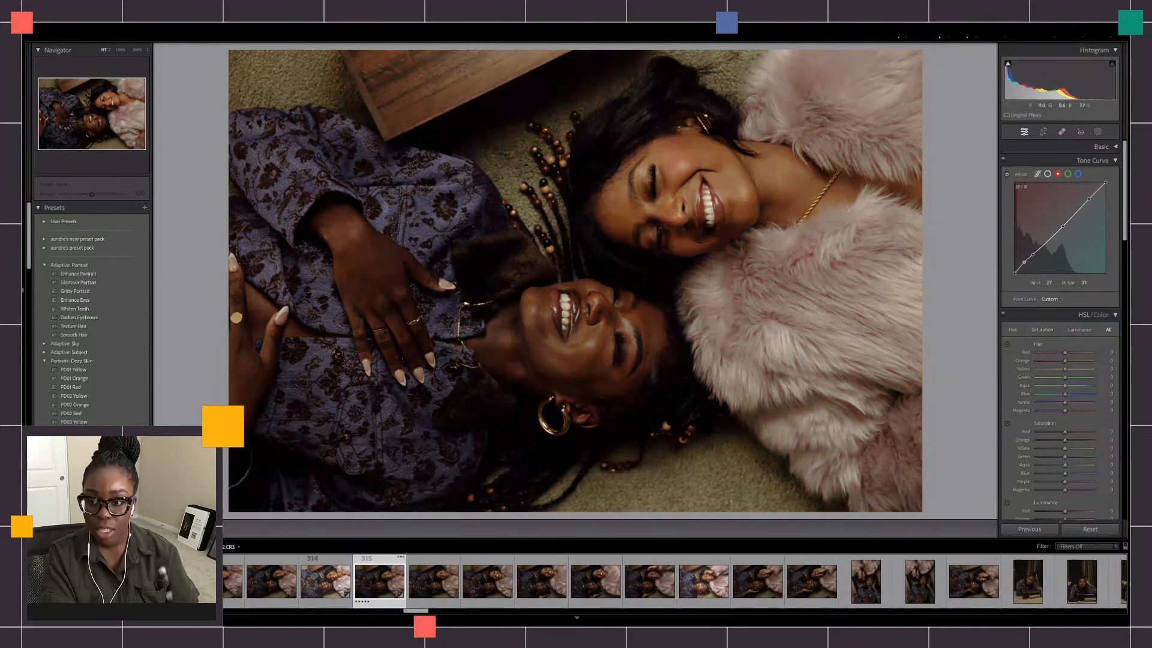
Undo the last red channel change, try more targeted red adjustments on the dark hair, and undo those as well.
{"action": "key", "text": "ctrl+z"}
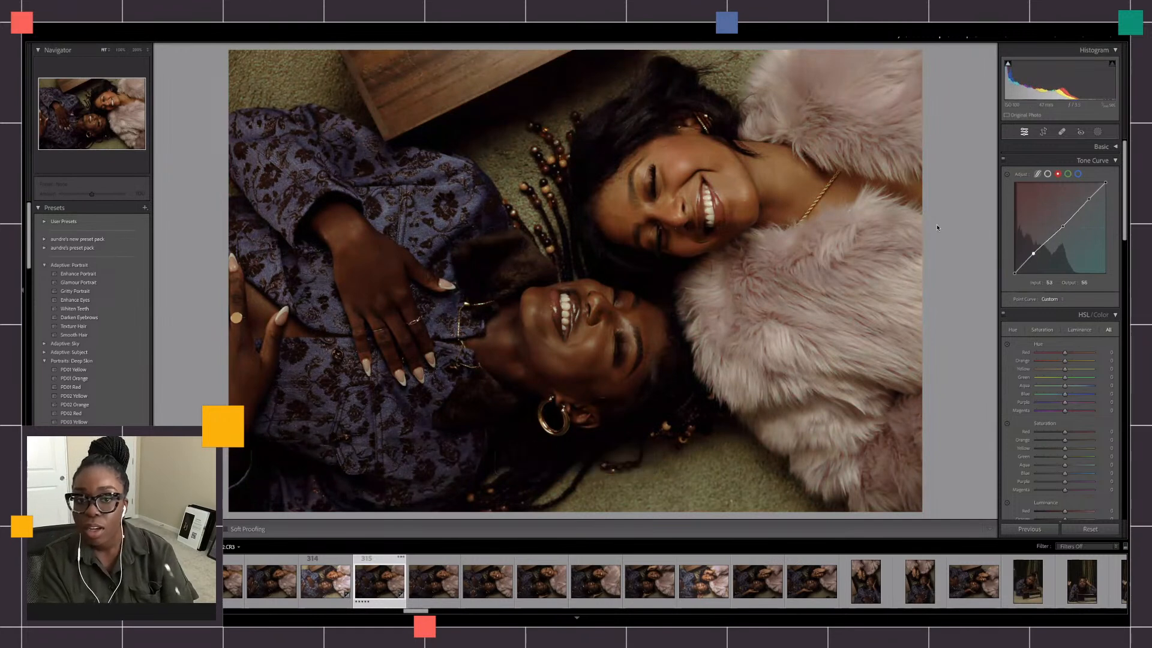
{"action": "left_click", "coordinate": [1006, 174]}
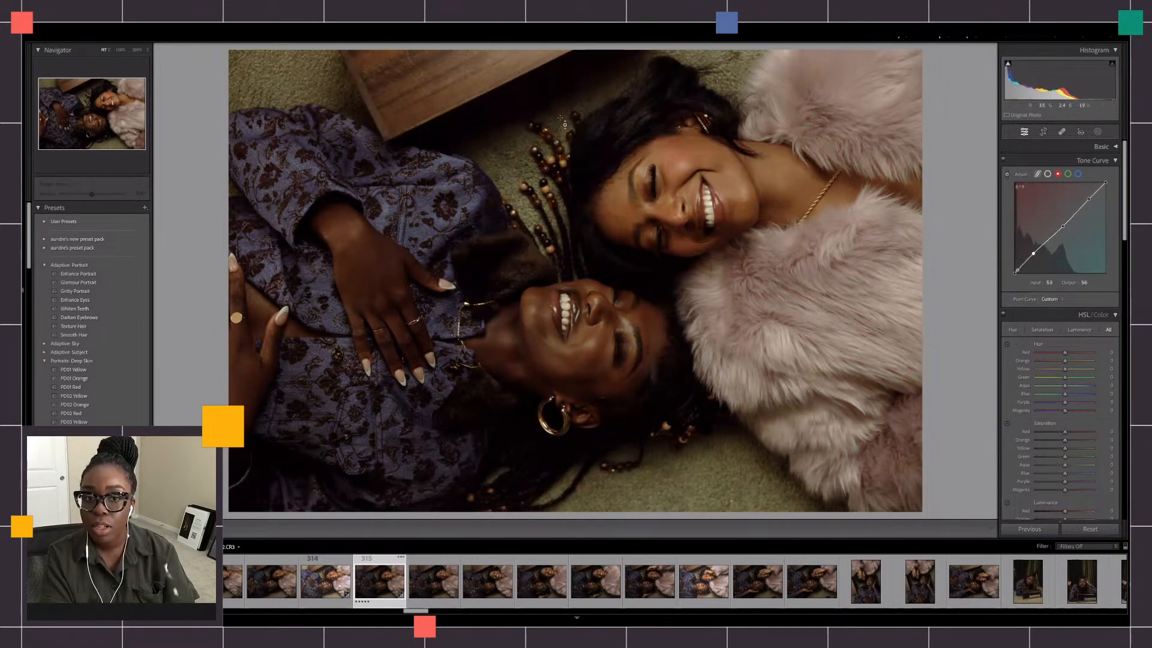
{"action": "left_click_drag", "start_coordinate": [600, 265], "coordinate": [600, 260]}
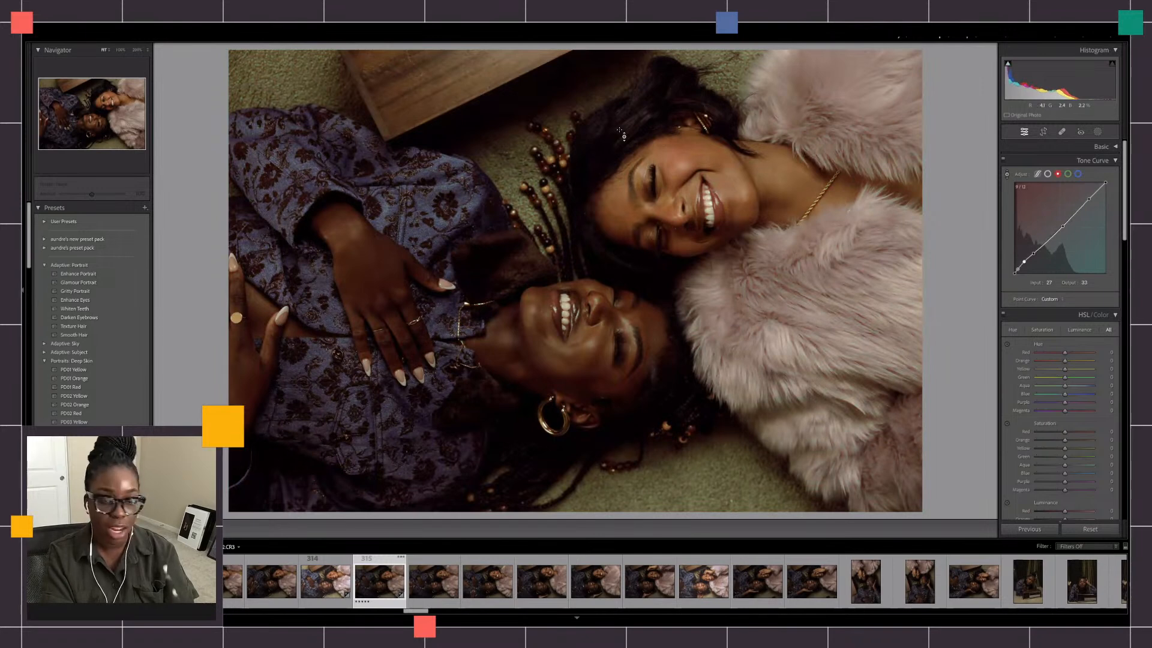
{"action": "mouse_move", "coordinate": [600, 259]}
{"action": "left_mouse_down"}
{"action": "mouse_move", "coordinate": [599, 235]}
{"action": "mouse_move", "coordinate": [599, 270]}
{"action": "left_mouse_up"}
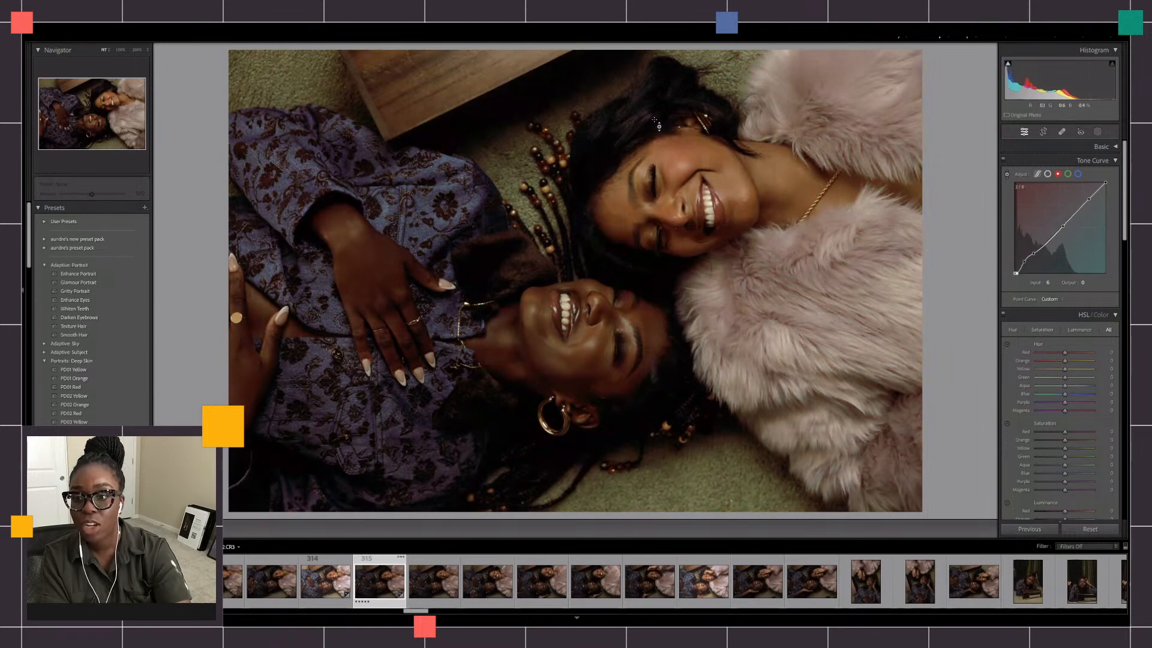
{"action": "key", "text": "ctrl+z"}
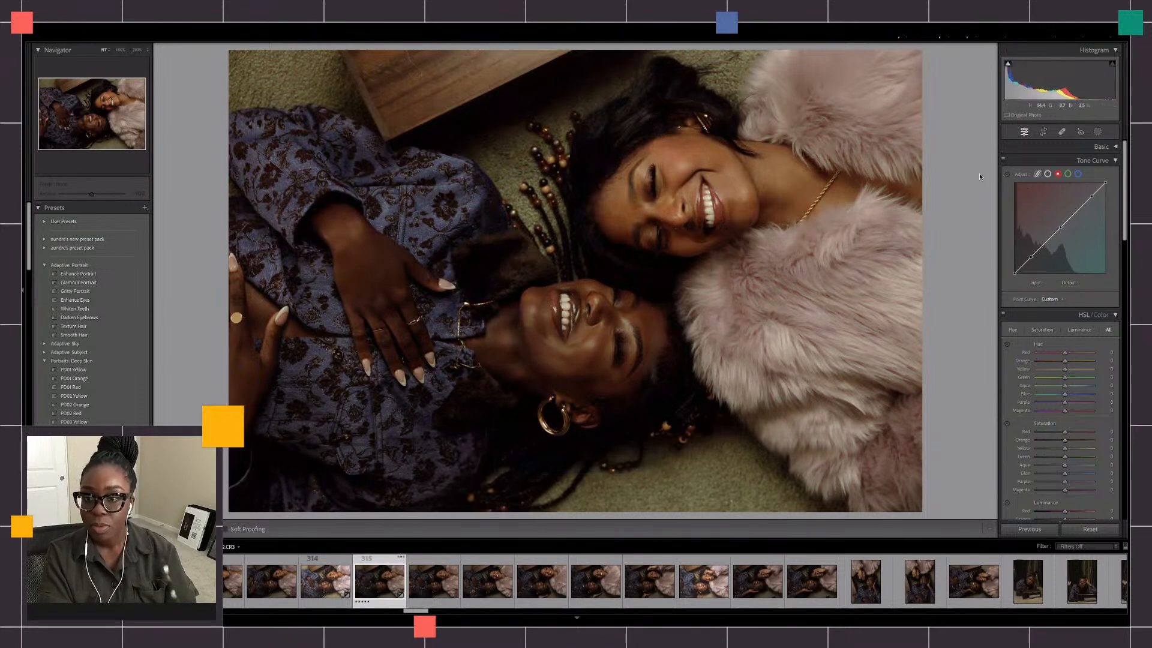
Try a targeted red channel adjustment on the smiling face of the woman in the fur coat, and undo it.
{"action": "left_click", "coordinate": [1007, 174]}
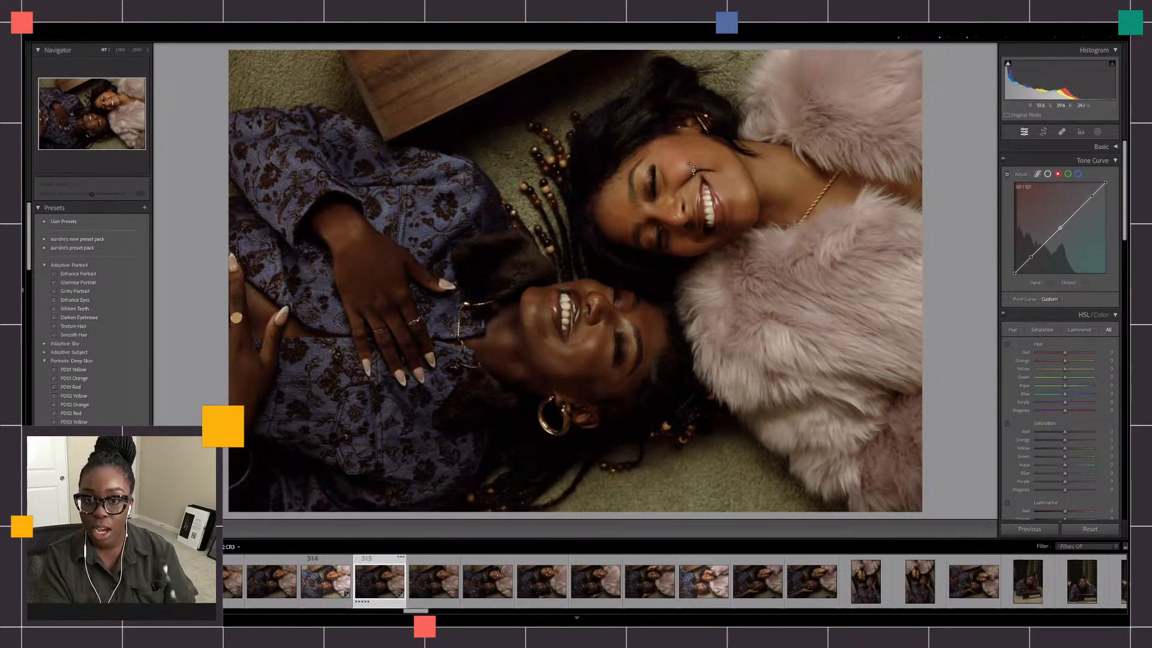
{"action": "mouse_move", "coordinate": [712, 214]}
{"action": "left_mouse_down"}
{"action": "mouse_move", "coordinate": [713, 201]}
{"action": "mouse_move", "coordinate": [712, 243]}
{"action": "mouse_move", "coordinate": [709, 211]}
{"action": "left_mouse_up"}
{"action": "key", "text": "ctrl+z"}
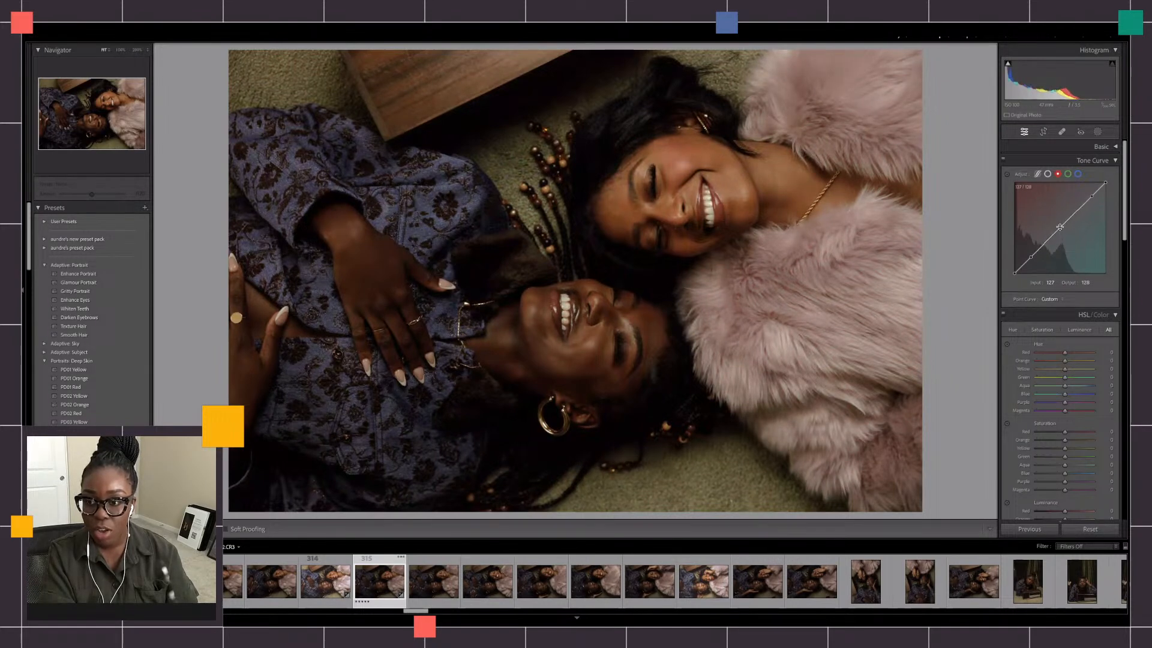
Try a highlight point on the green channel, lower its midtones to about input 120, output 100, and undo the changes.
{"action": "left_click", "coordinate": [1067, 175]}
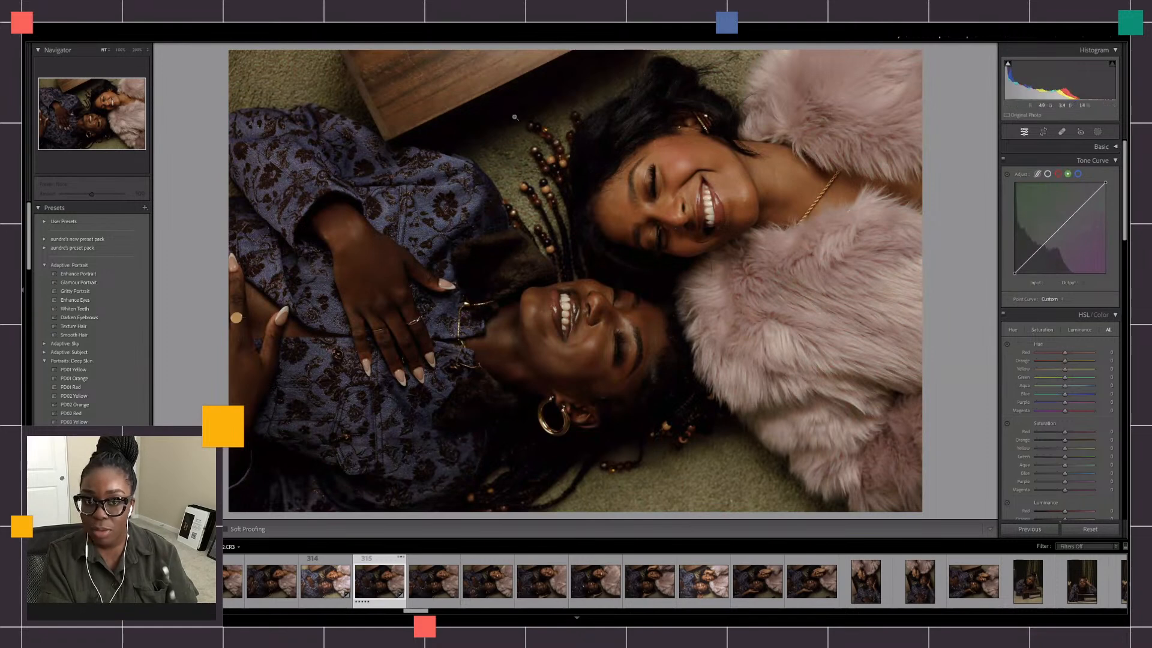
{"action": "left_click_drag", "start_coordinate": [1087, 200], "coordinate": [1088, 201]}
{"action": "key", "text": "ctrl+z"}
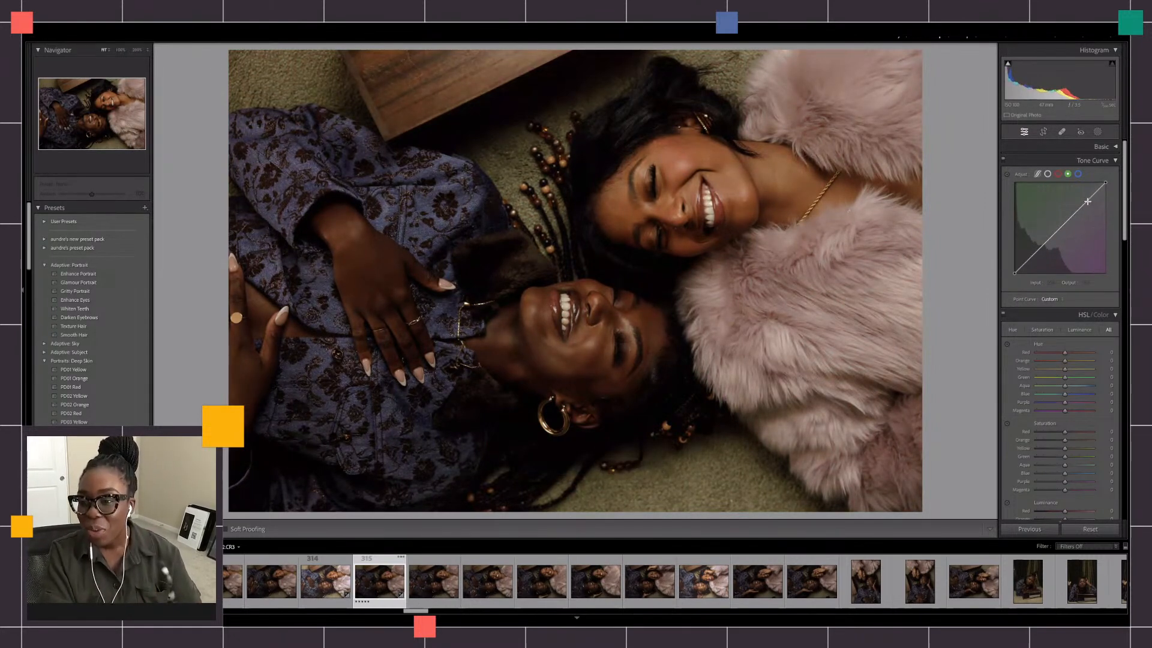
{"action": "left_click_drag", "start_coordinate": [1091, 198], "coordinate": [1092, 197]}
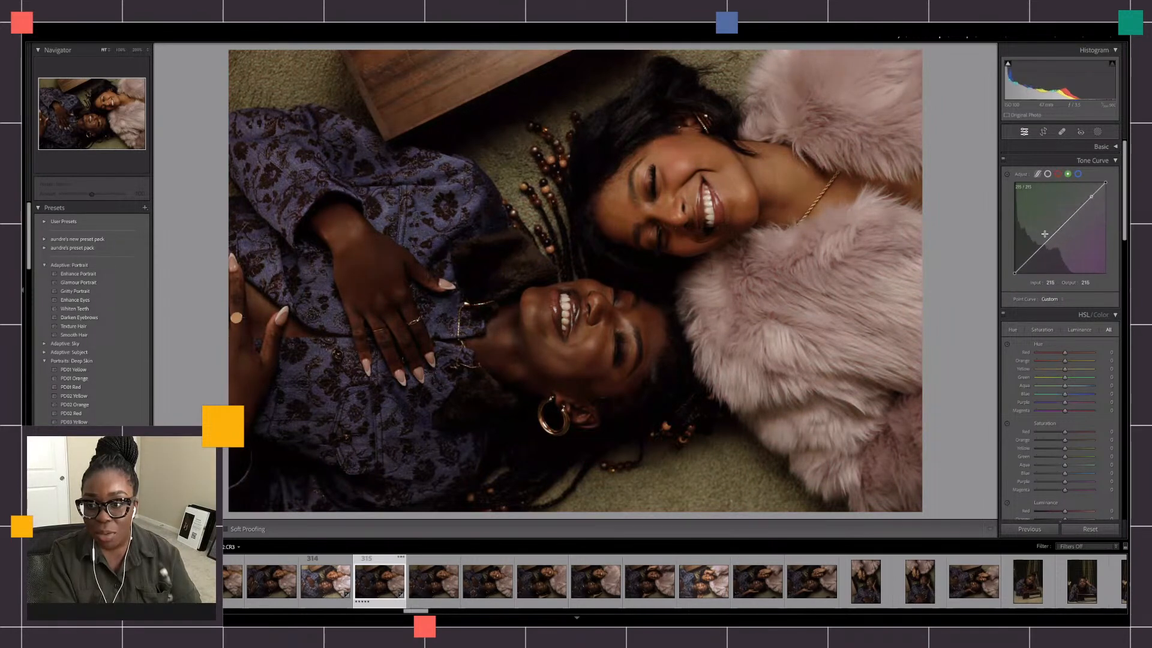
{"action": "left_click_drag", "start_coordinate": [1056, 234], "coordinate": [1057, 236]}
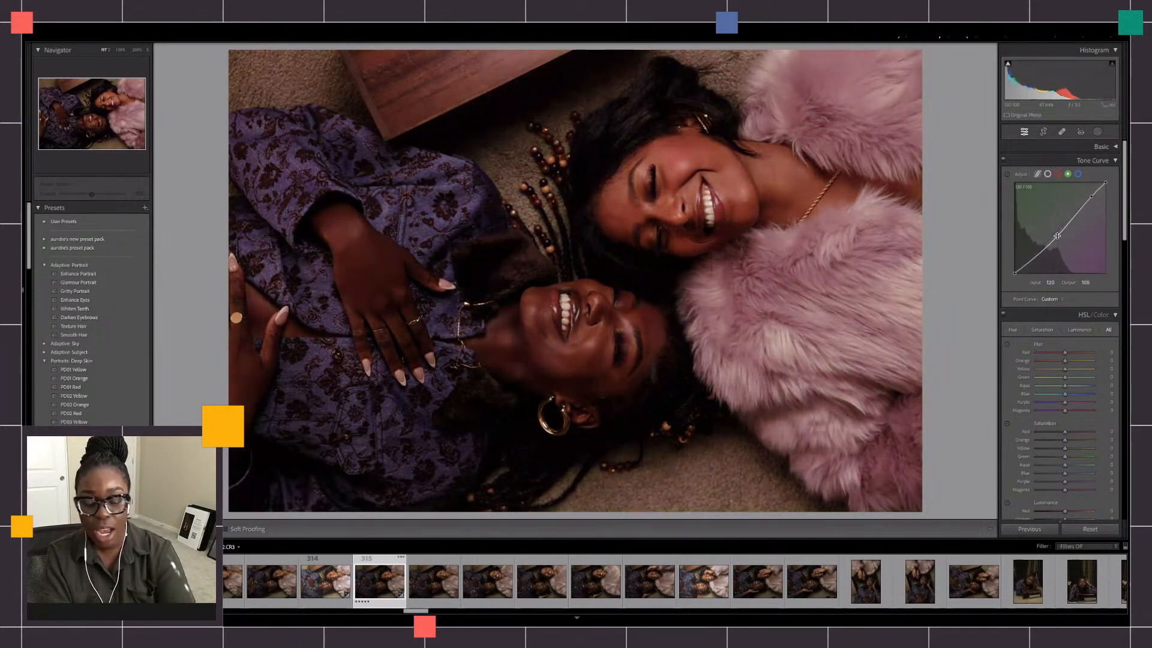
{"action": "key", "text": "ctrl+z"}
Try lowering the blue channel's upper midtones, undo that, and add a midtone point near input 126, output 128.
{"action": "left_click", "coordinate": [1078, 174]}
{"action": "left_click_drag", "start_coordinate": [1072, 219], "coordinate": [1072, 223]}
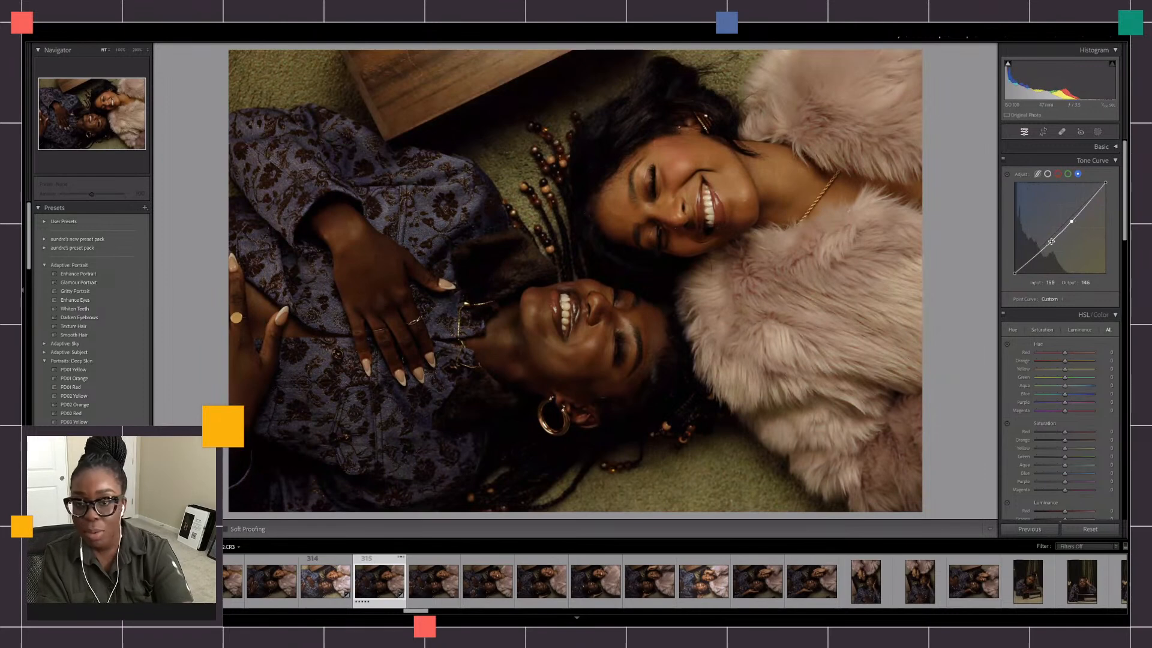
{"action": "key", "text": "ctrl+z"}
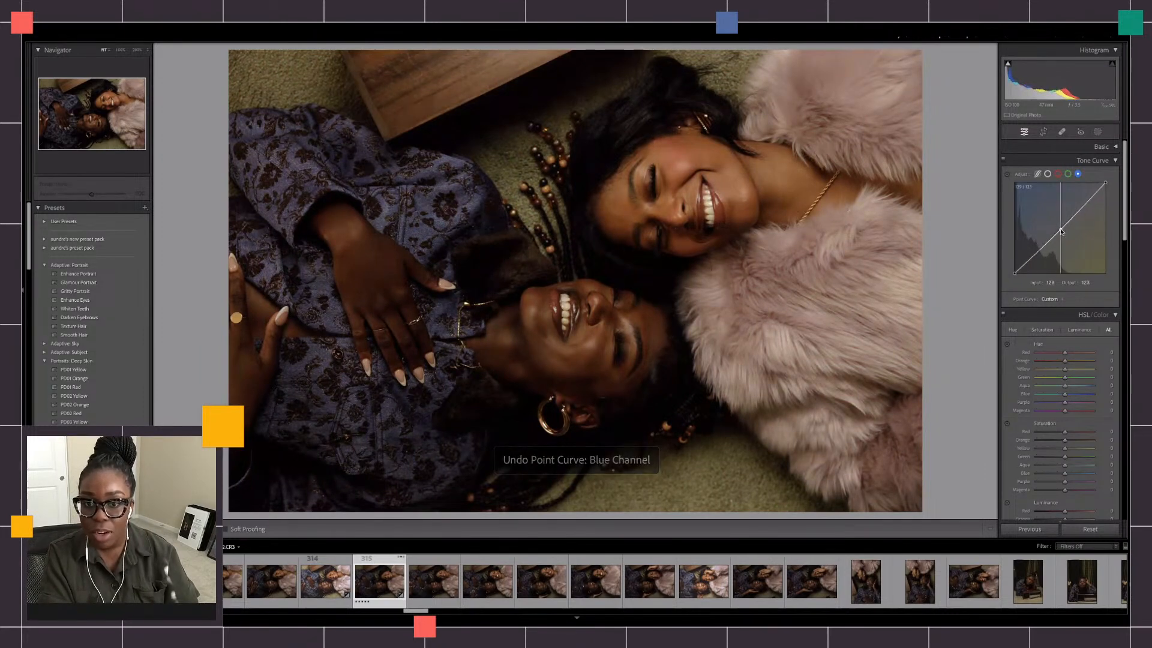
{"action": "left_click_drag", "start_coordinate": [1061, 229], "coordinate": [1059, 229]}
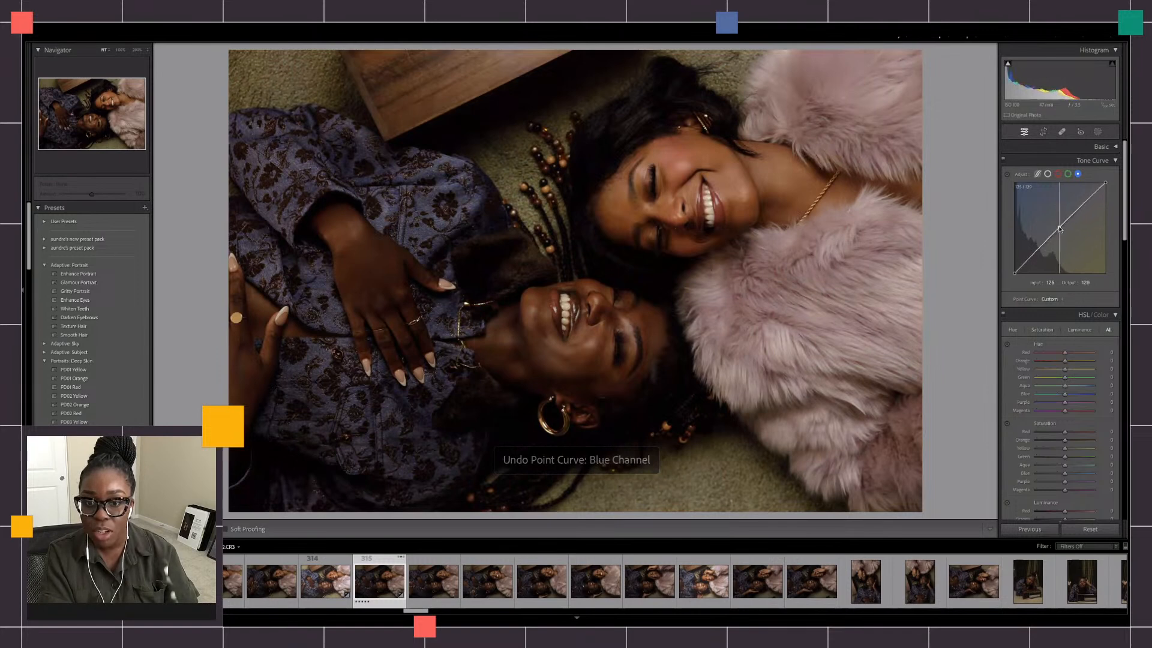
Compare the portrait with the tone curve adjustments turned off and on several times.
{"action": "left_click", "coordinate": [1005, 161]}
{"action": "left_click", "coordinate": [1005, 161]}
{"action": "left_click", "coordinate": [1005, 161]}
{"action": "left_click", "coordinate": [1004, 161]}
{"action": "left_click", "coordinate": [1005, 161]}
{"action": "left_click", "coordinate": [1004, 160]}
{"action": "left_click", "coordinate": [1004, 161]}
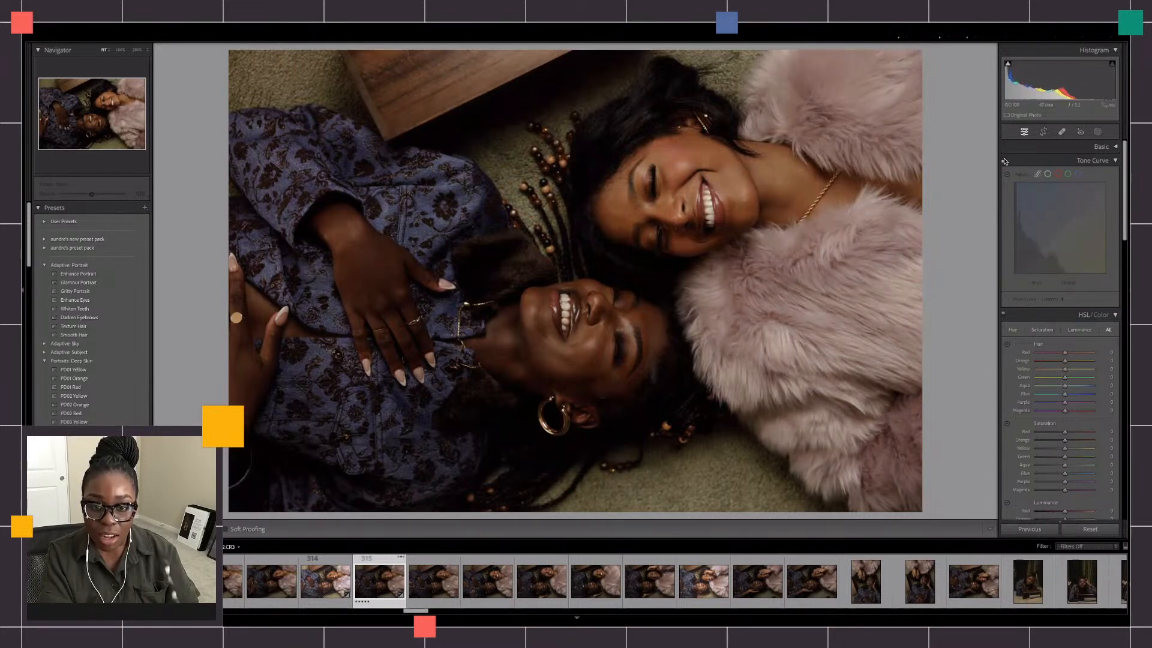
{"action": "left_click", "coordinate": [1005, 161]}
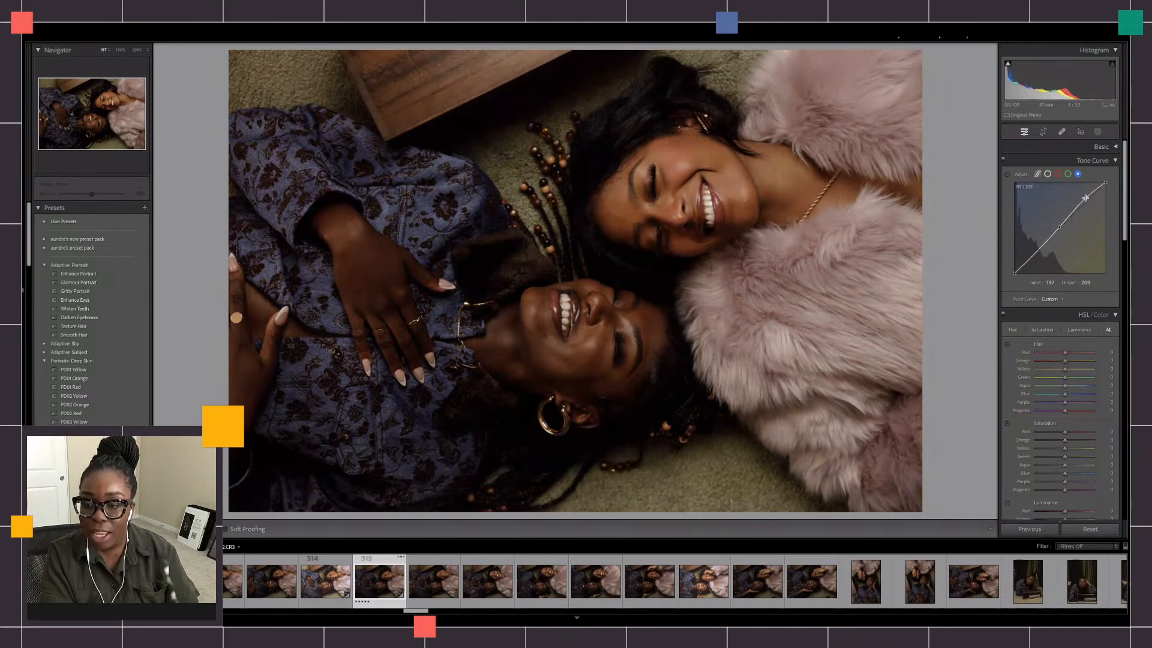
Raise the blue channel's highlights to about input 197, output 209, and anchor its shadows with another point.
{"action": "left_click_drag", "start_coordinate": [1035, 253], "coordinate": [1034, 254]}
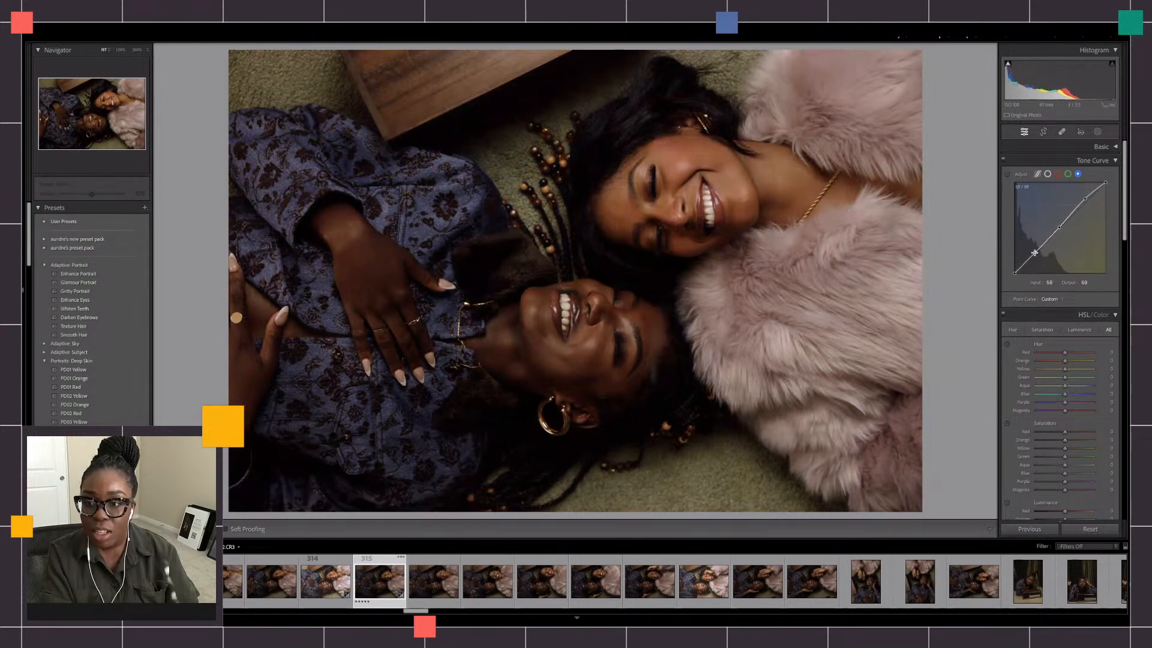
{"action": "left_click", "coordinate": [1007, 174]}
{"action": "left_click", "coordinate": [1007, 174]}
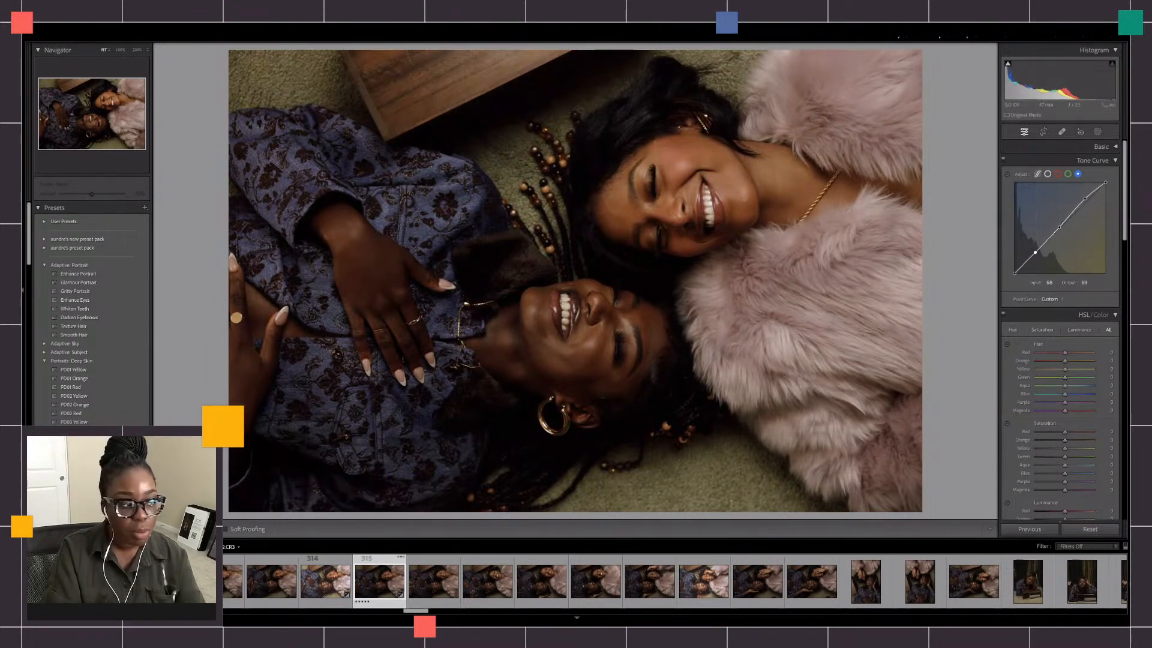
Compare the portrait before and after the edits side by side, examining both women's faces up close and in full view.
{"action": "key", "text": "y"}
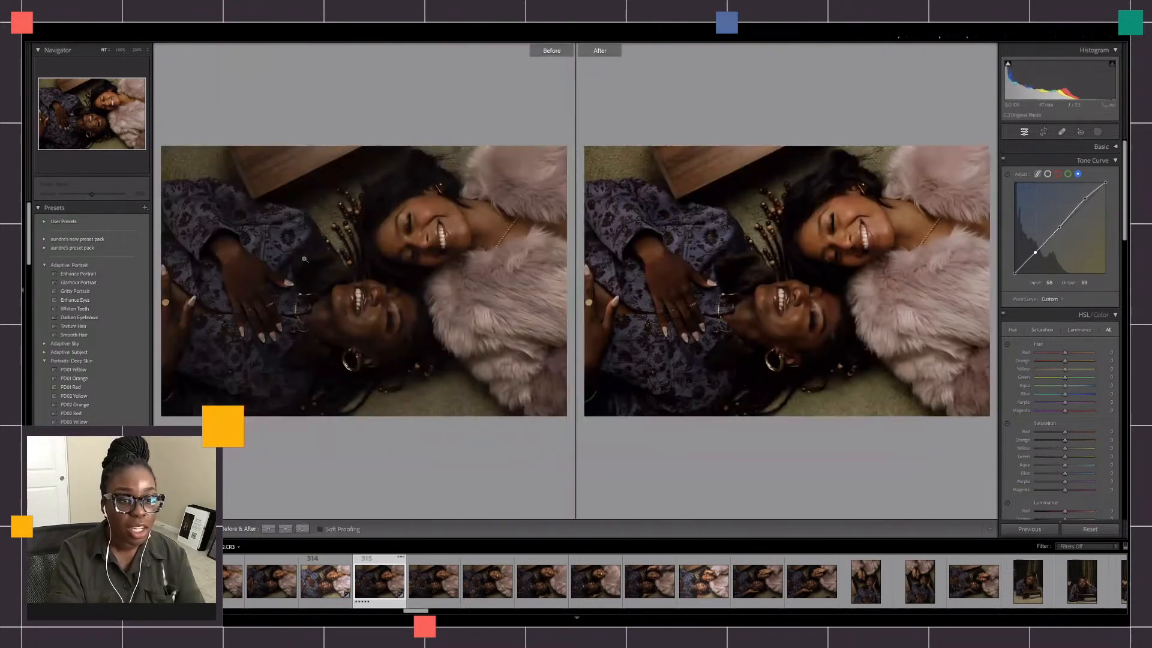
{"action": "left_click", "coordinate": [378, 268]}
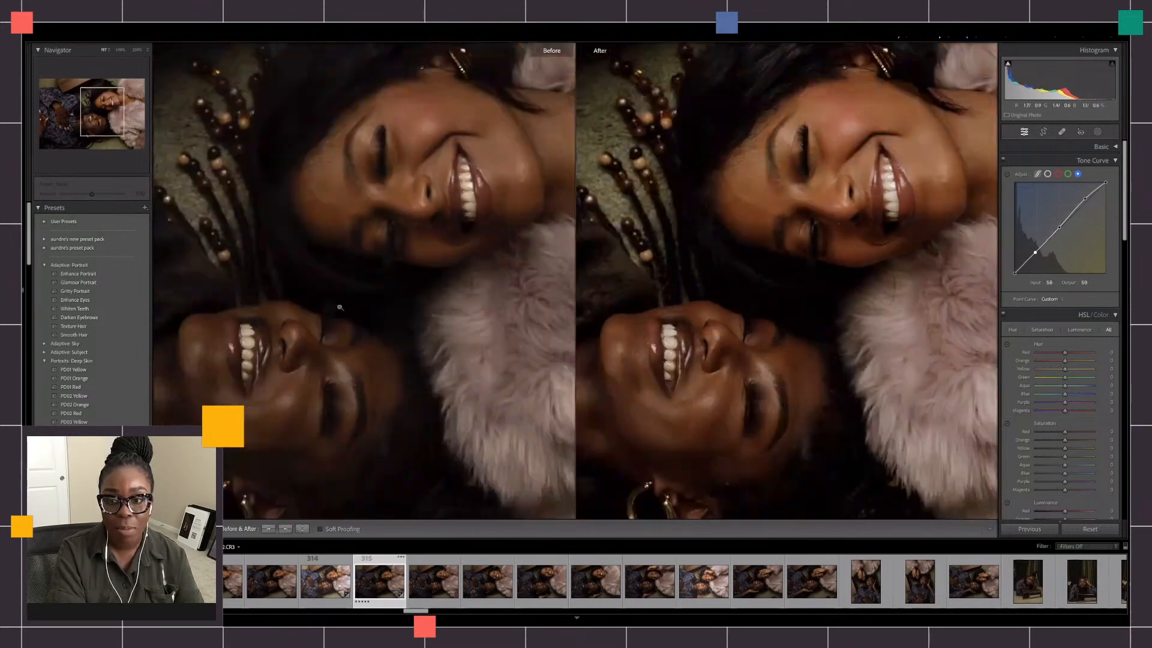
{"action": "left_click", "coordinate": [340, 307]}
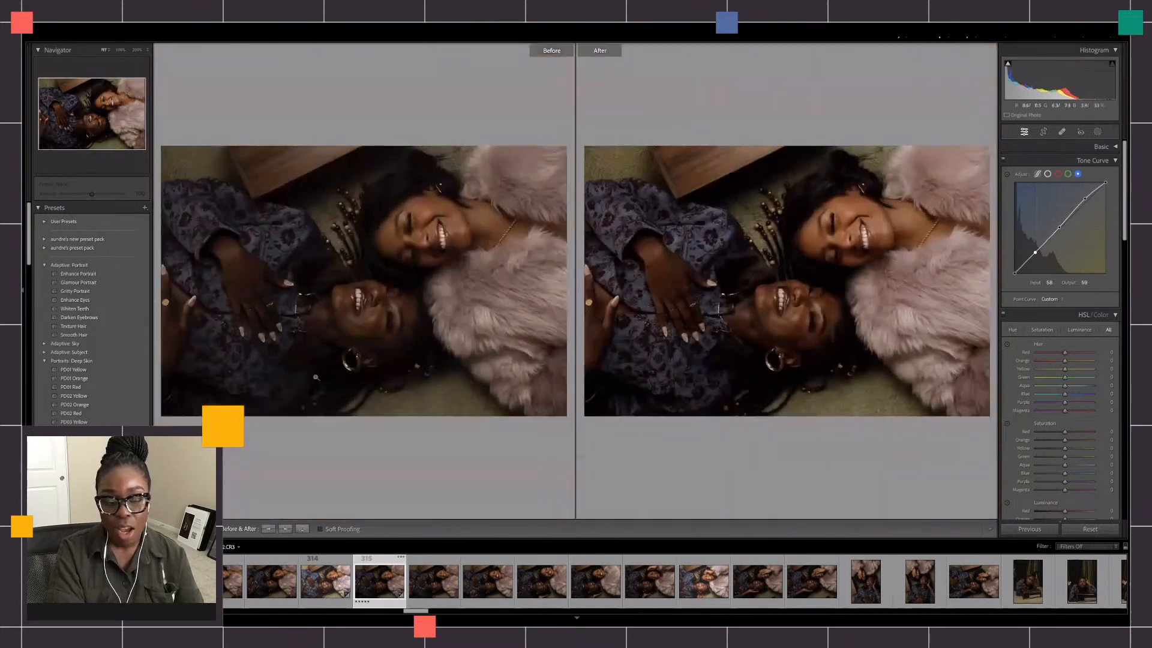
{"action": "key", "text": "y"}
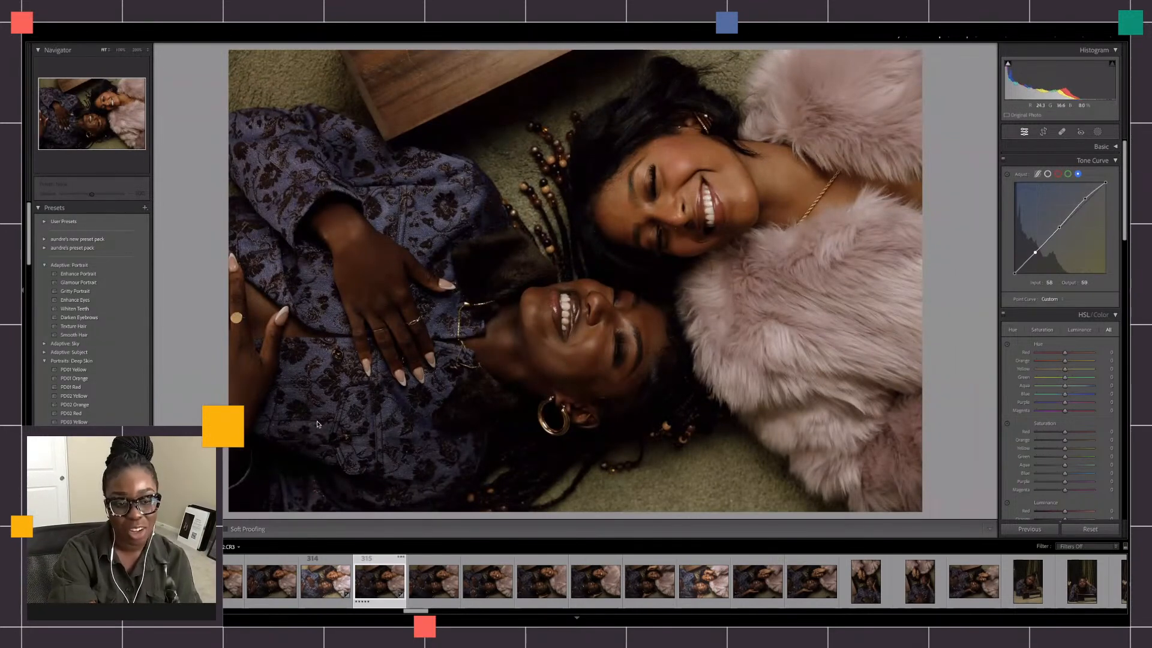
{"action": "key", "text": "y"}
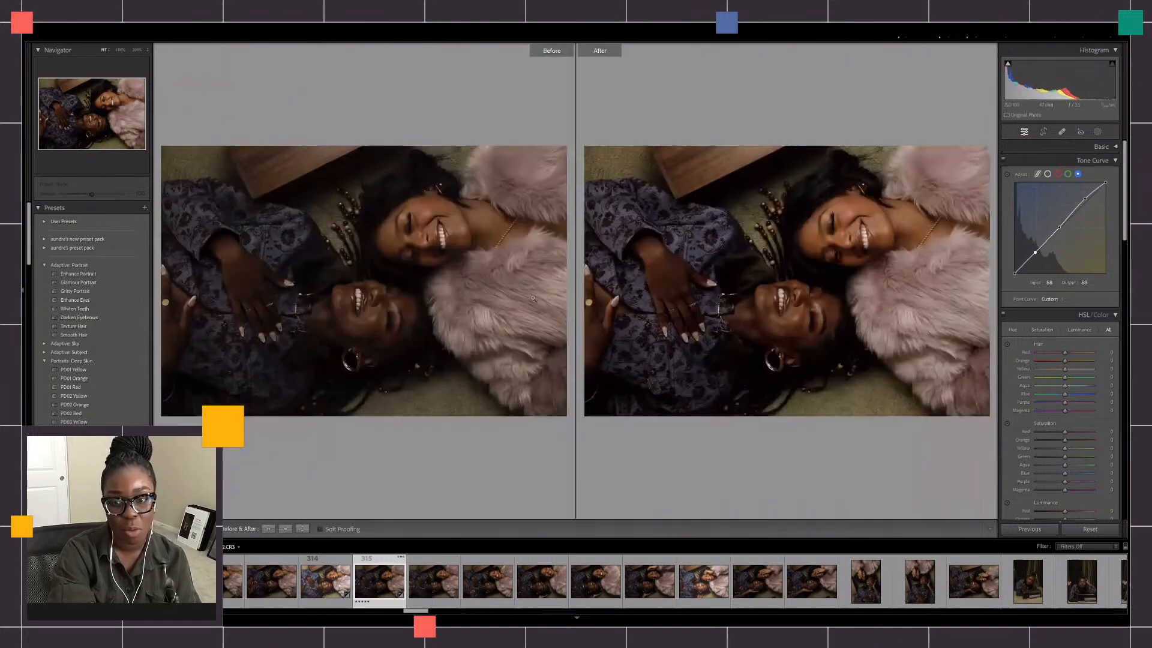
{"action": "left_click", "coordinate": [725, 268]}
{"action": "left_click_drag", "start_coordinate": [972, 255], "coordinate": [832, 272]}
{"action": "left_click_drag", "start_coordinate": [952, 274], "coordinate": [806, 277]}
{"action": "left_click", "coordinate": [808, 279]}
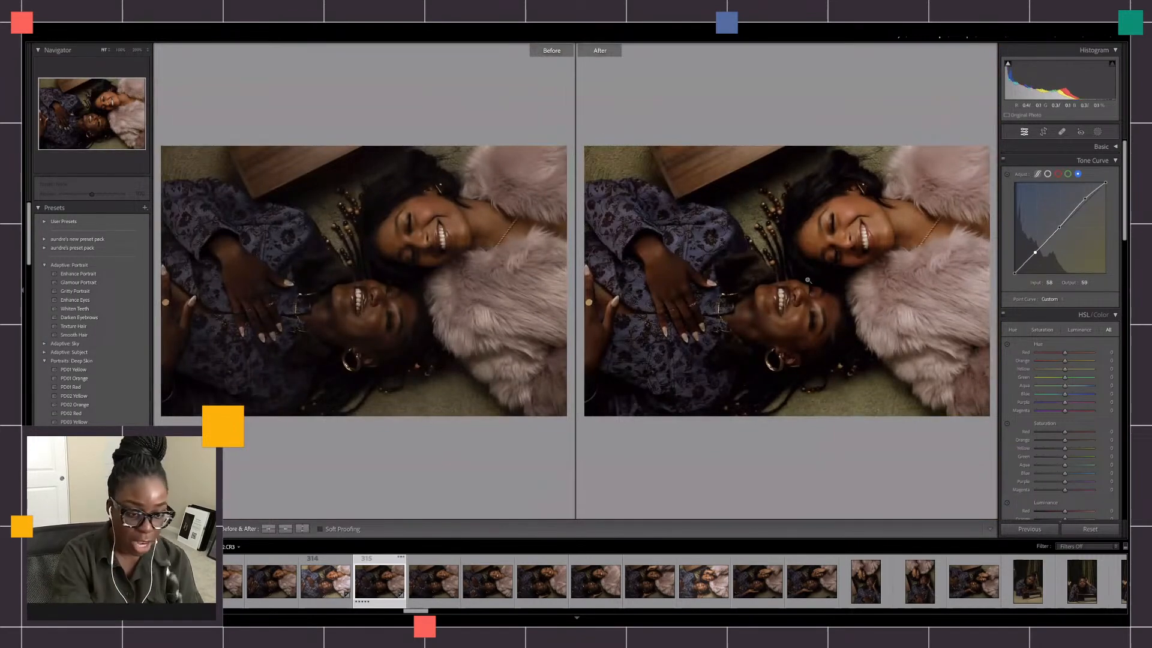
{"action": "key", "text": "y"}
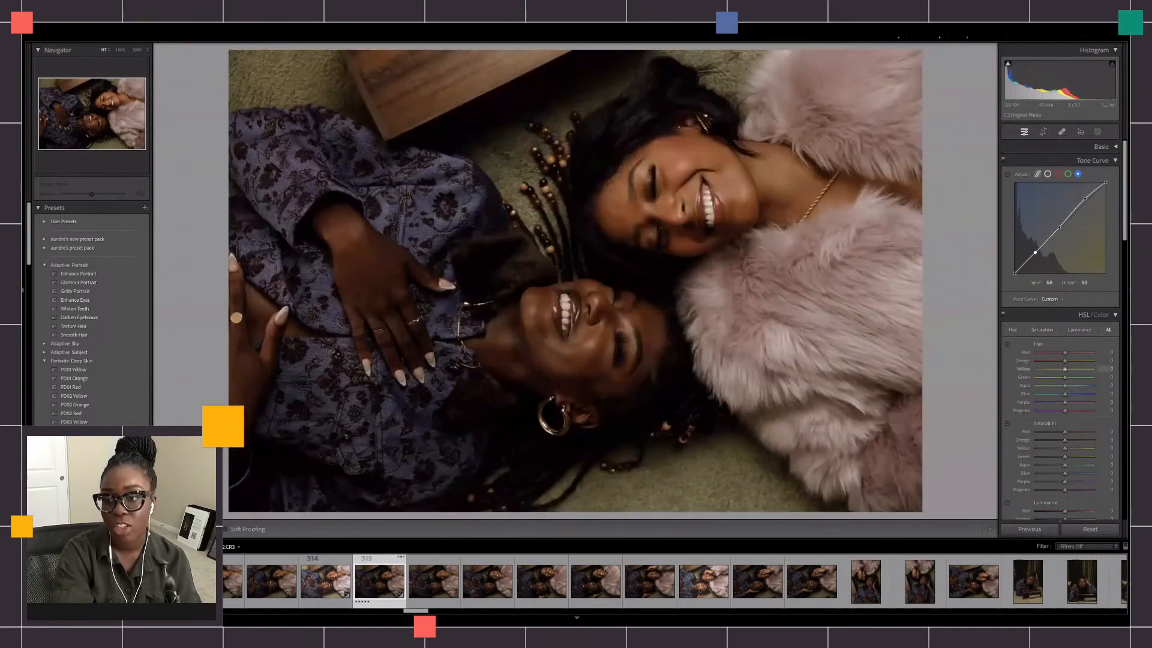
Slightly raise the orange luminance in the HSL adjustments.
{"action": "left_click", "coordinate": [1115, 160]}
{"action": "left_click", "coordinate": [1115, 160]}
{"action": "left_click", "coordinate": [1115, 147]}
{"action": "left_click_drag", "start_coordinate": [1125, 163], "coordinate": [1119, 244]}
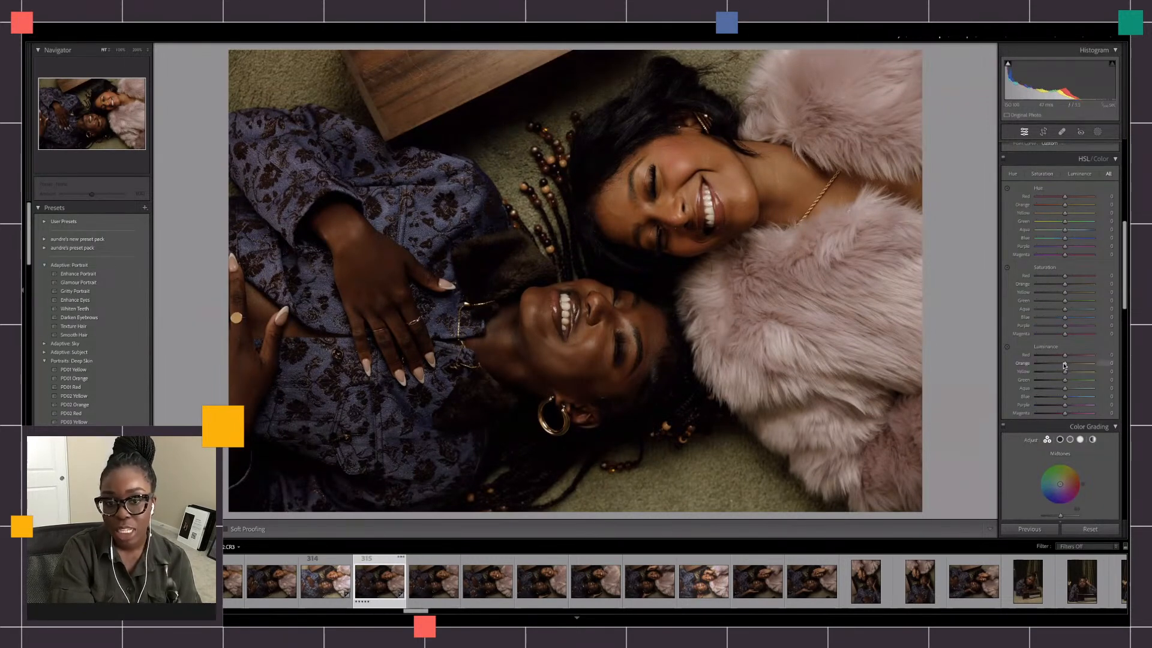
{"action": "left_click_drag", "start_coordinate": [1064, 364], "coordinate": [1066, 364]}
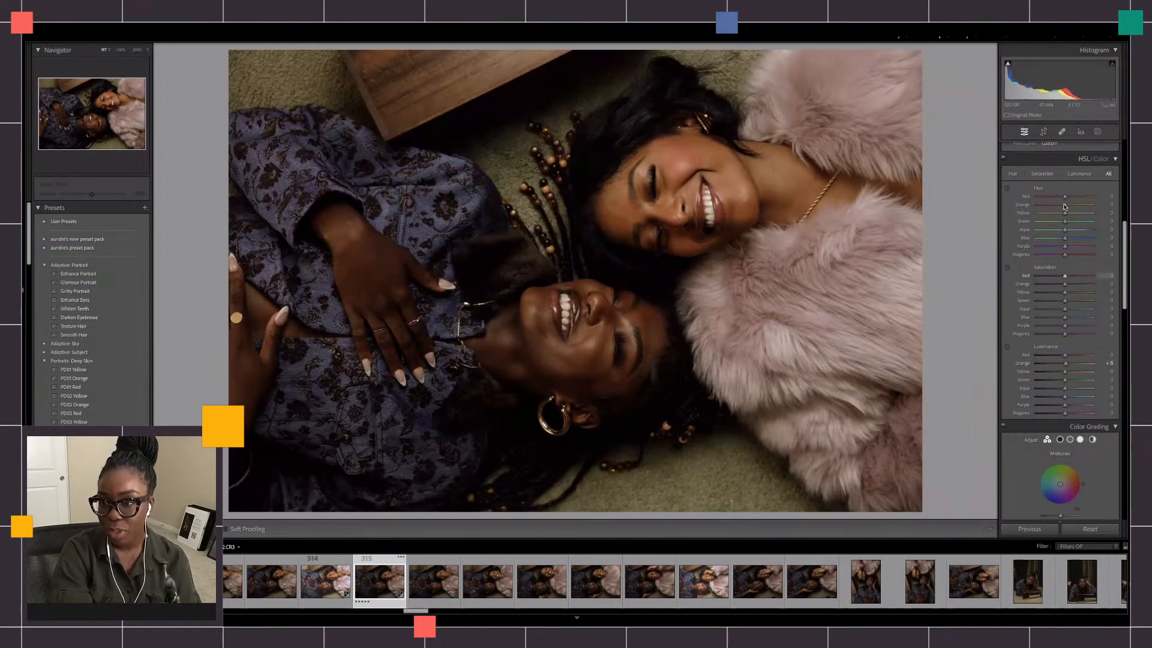
Shift the carpet's yellow and green hues to a richer green with the targeted hue adjustment.
{"action": "left_click", "coordinate": [1006, 188]}
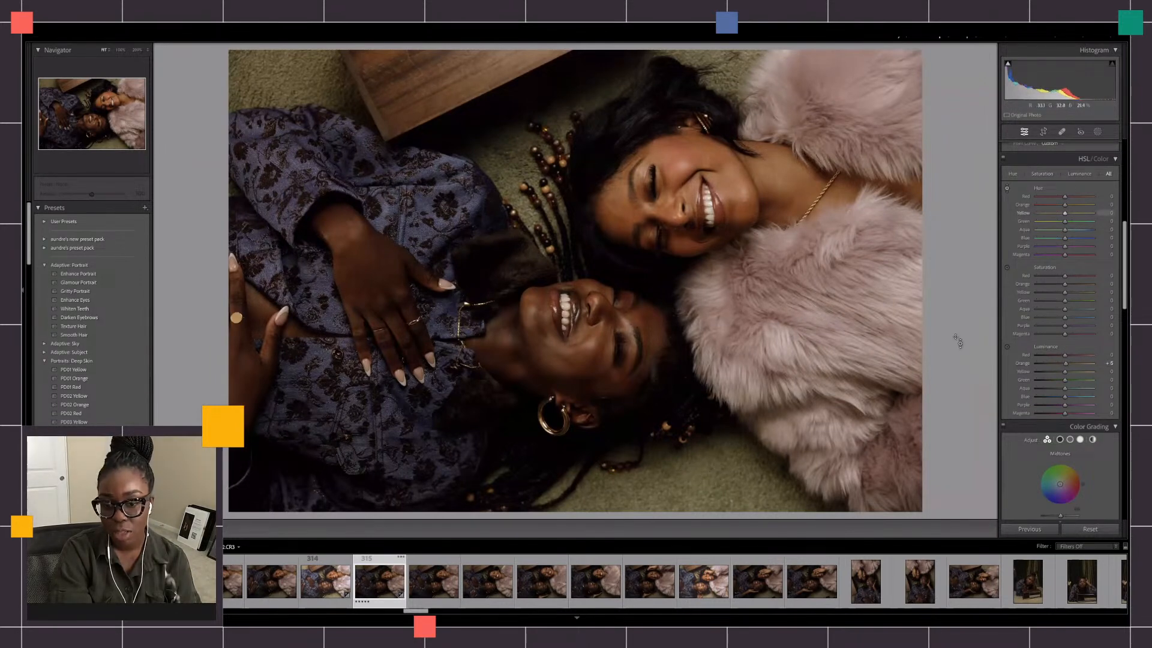
{"action": "left_click", "coordinate": [1007, 189]}
{"action": "left_click", "coordinate": [1007, 189]}
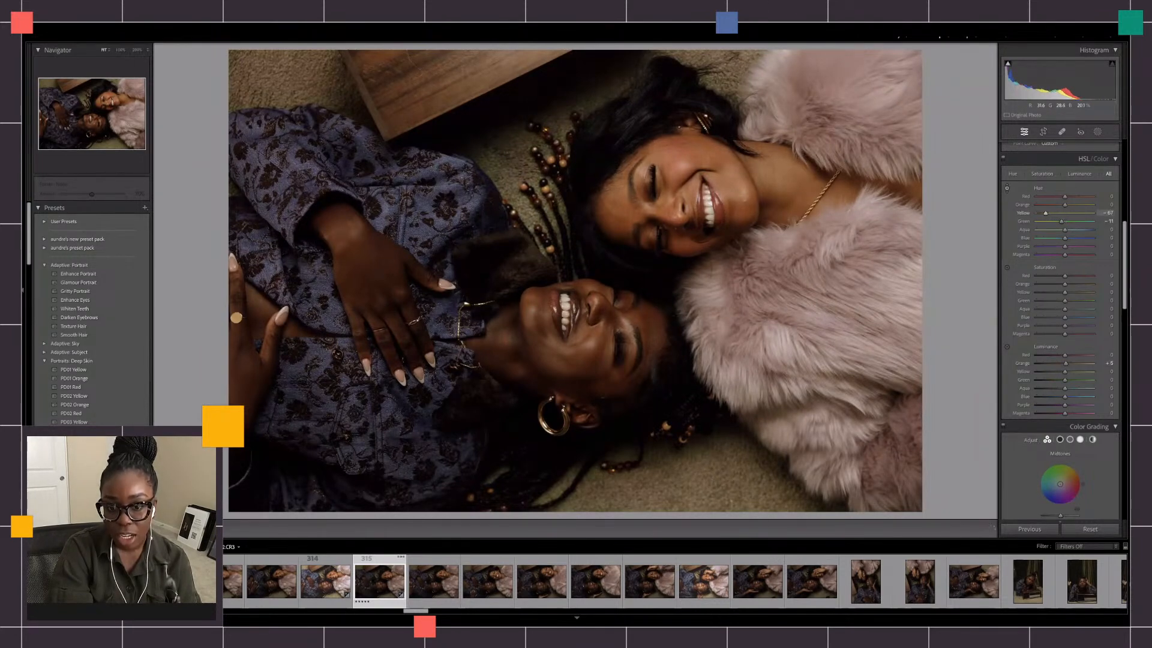
{"action": "left_click_drag", "start_coordinate": [719, 474], "coordinate": [719, 447]}
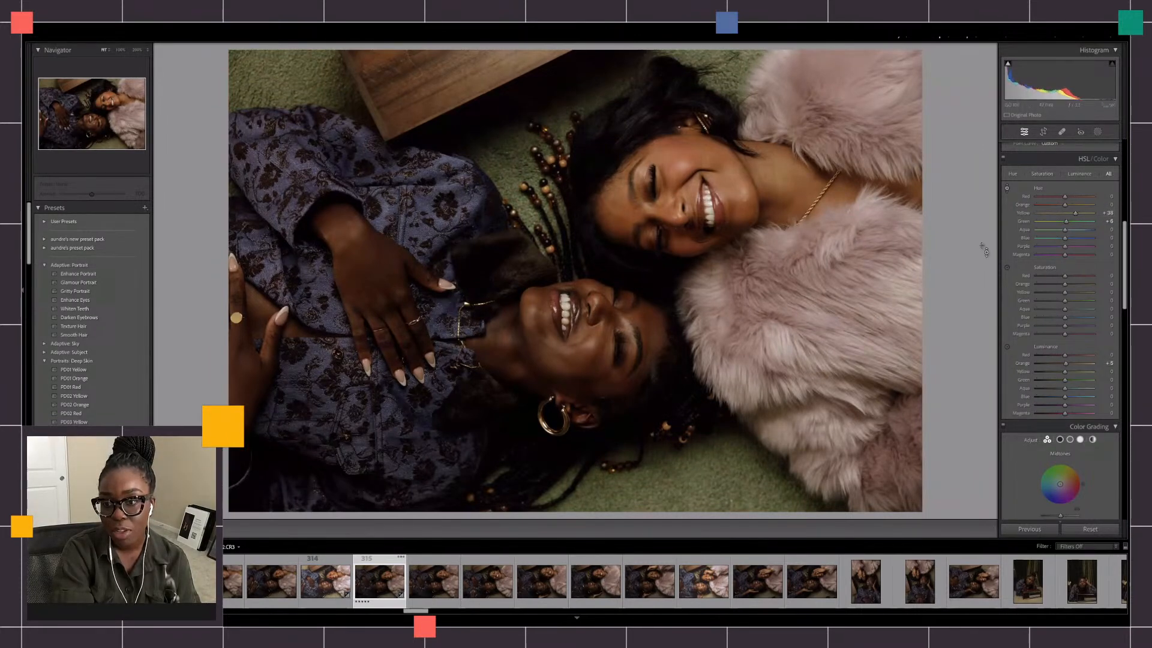
Lower the carpet's yellow saturation by 1 and slightly darken its yellow luminance with the targeted adjustments.
{"action": "mouse_move", "coordinate": [686, 507]}
{"action": "left_mouse_down"}
{"action": "mouse_move", "coordinate": [687, 468]}
{"action": "mouse_move", "coordinate": [687, 507]}
{"action": "left_mouse_up"}
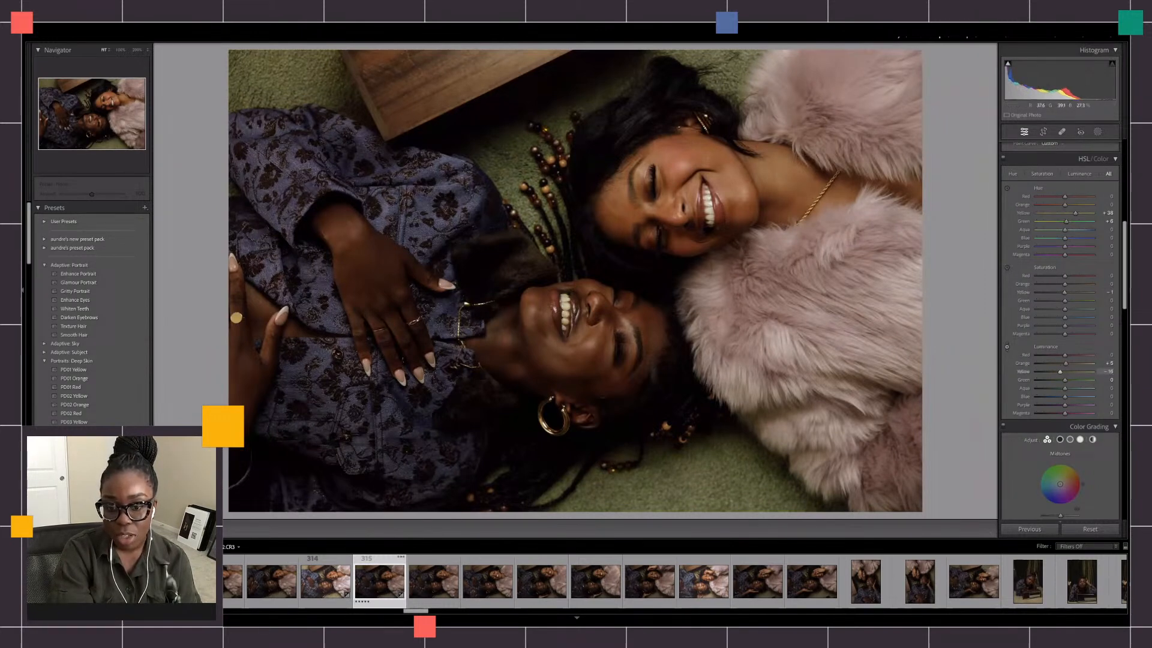
{"action": "left_click_drag", "start_coordinate": [686, 489], "coordinate": [687, 443]}
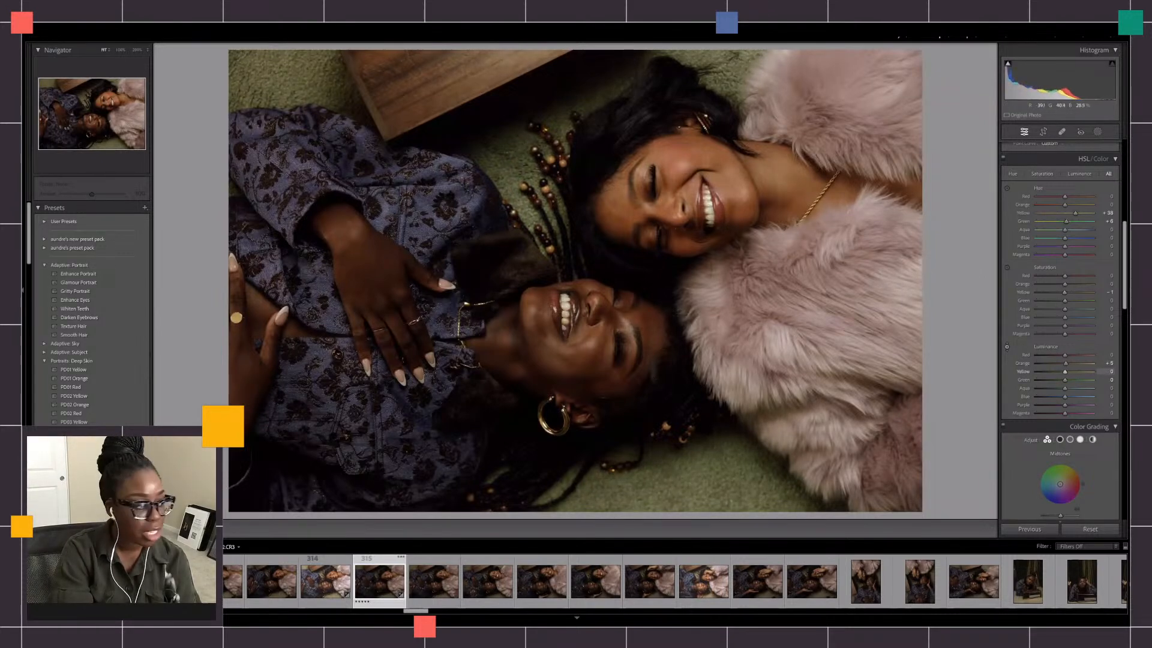
{"action": "left_click_drag", "start_coordinate": [735, 473], "coordinate": [734, 478]}
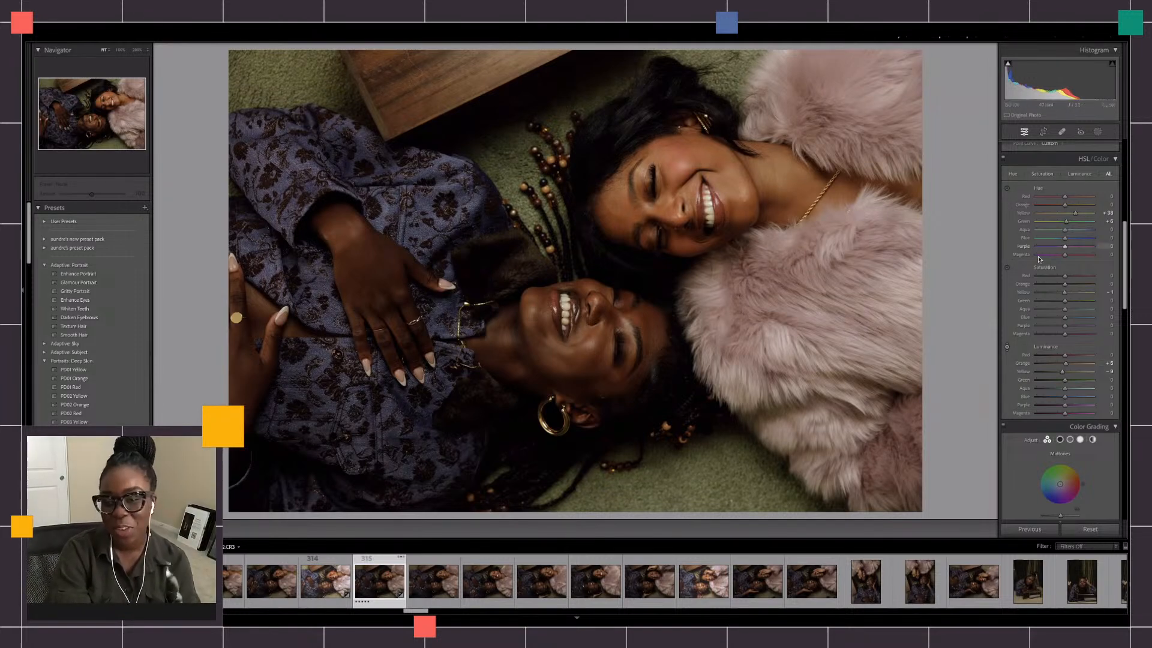
Lower the red saturation to -2 and slightly reduce the orange saturation by targeting the skin of the woman in pink fur.
{"action": "left_click", "coordinate": [1006, 348]}
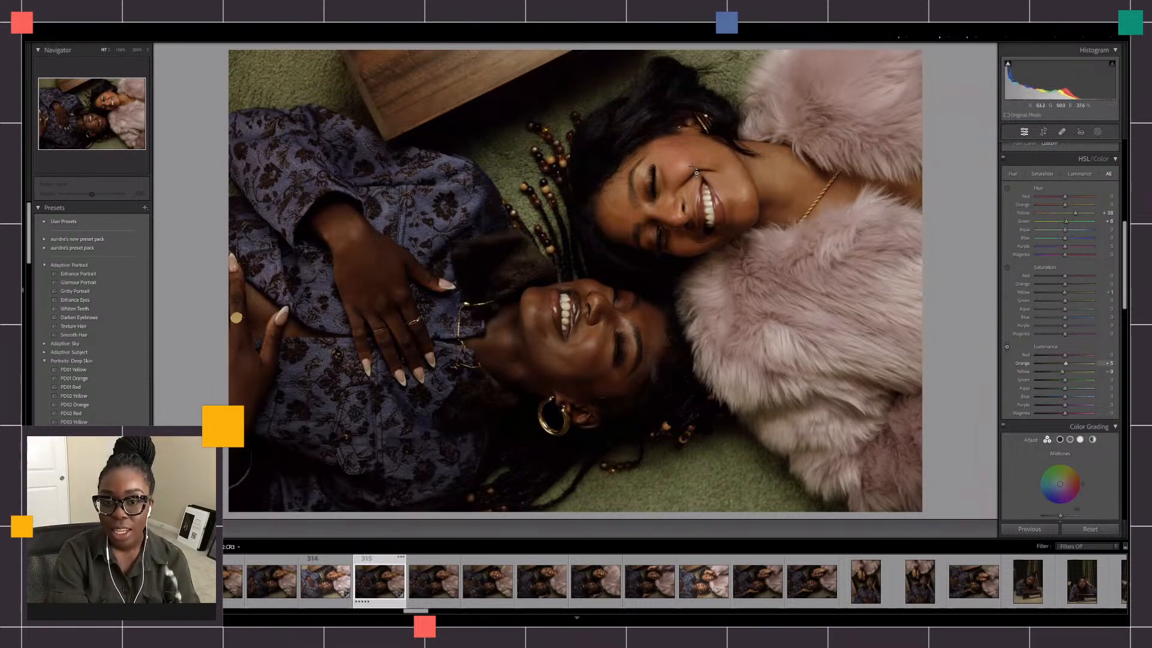
{"action": "left_click", "coordinate": [1007, 267]}
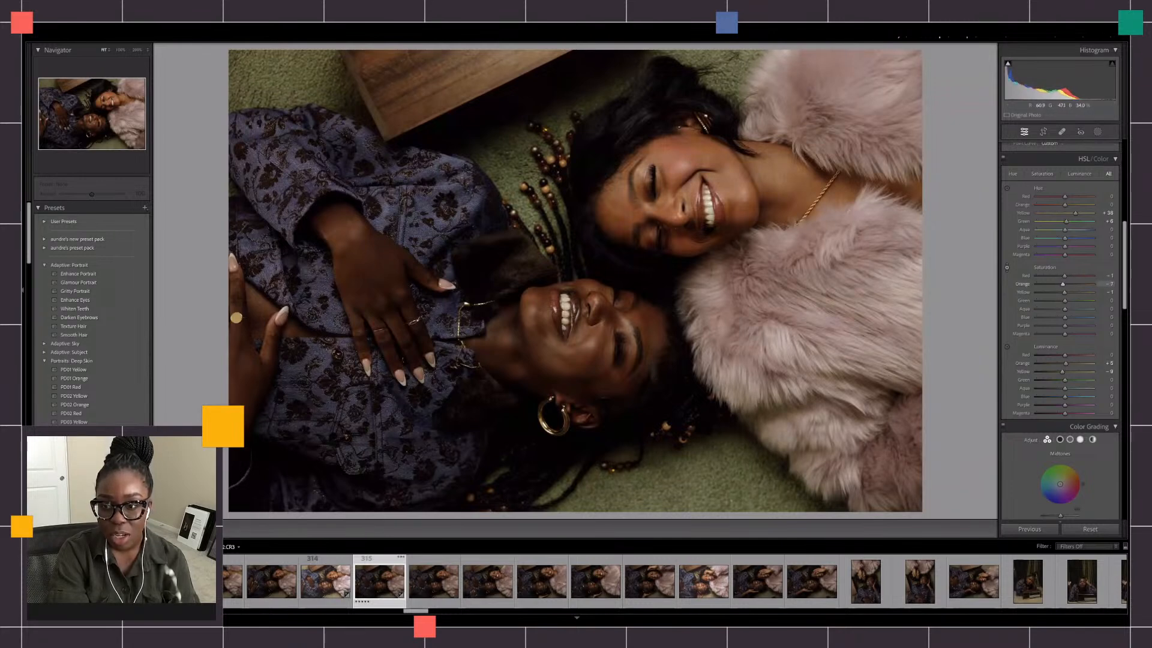
{"action": "left_click_drag", "start_coordinate": [684, 162], "coordinate": [684, 164]}
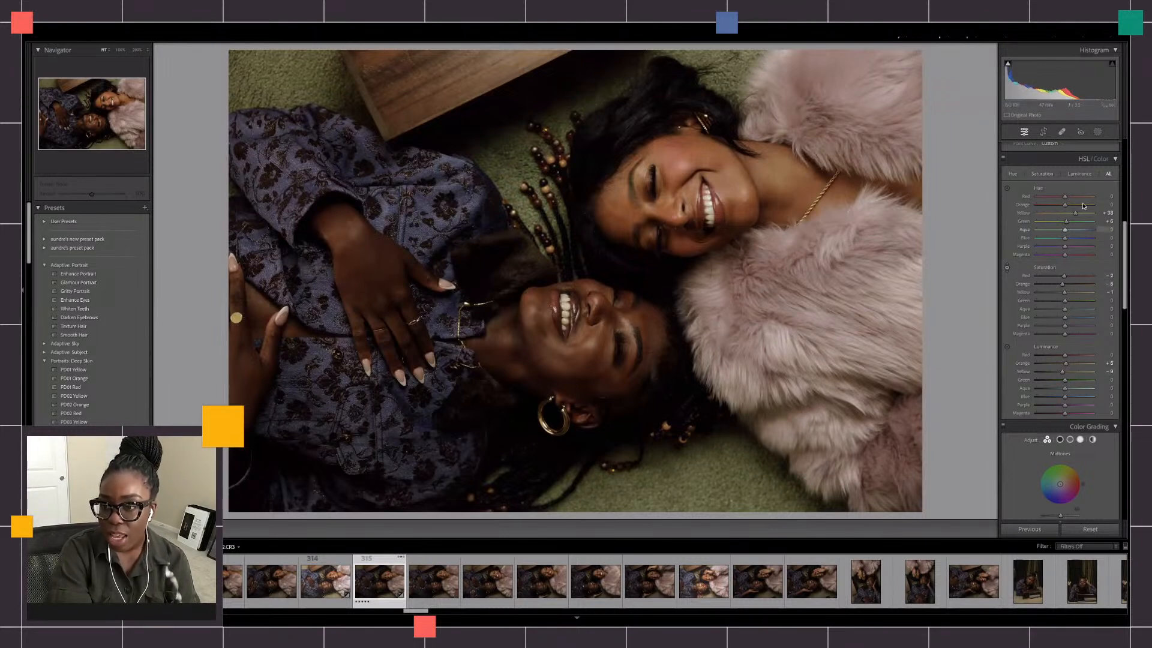
Try a strong magenta tint on the shadows in Color Grading at hue 327, and undo that hue change.
{"action": "left_click_drag", "start_coordinate": [1127, 264], "coordinate": [1127, 311]}
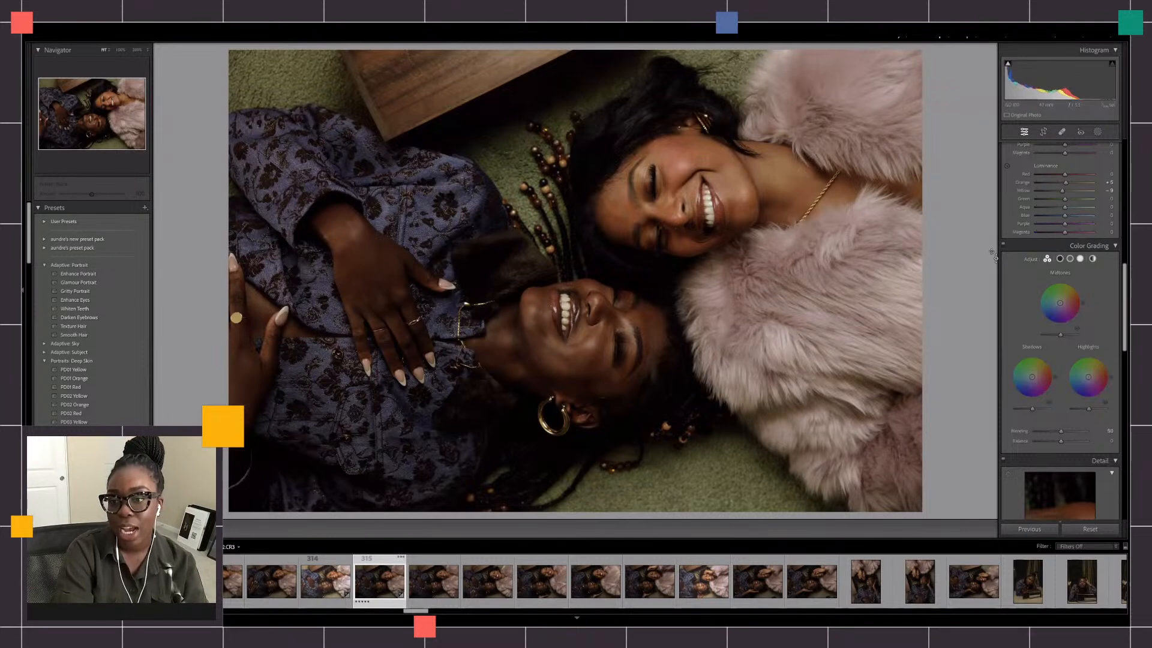
{"action": "scroll", "coordinate": [1054, 277], "scroll_direction": "up", "scroll_amount": 3}
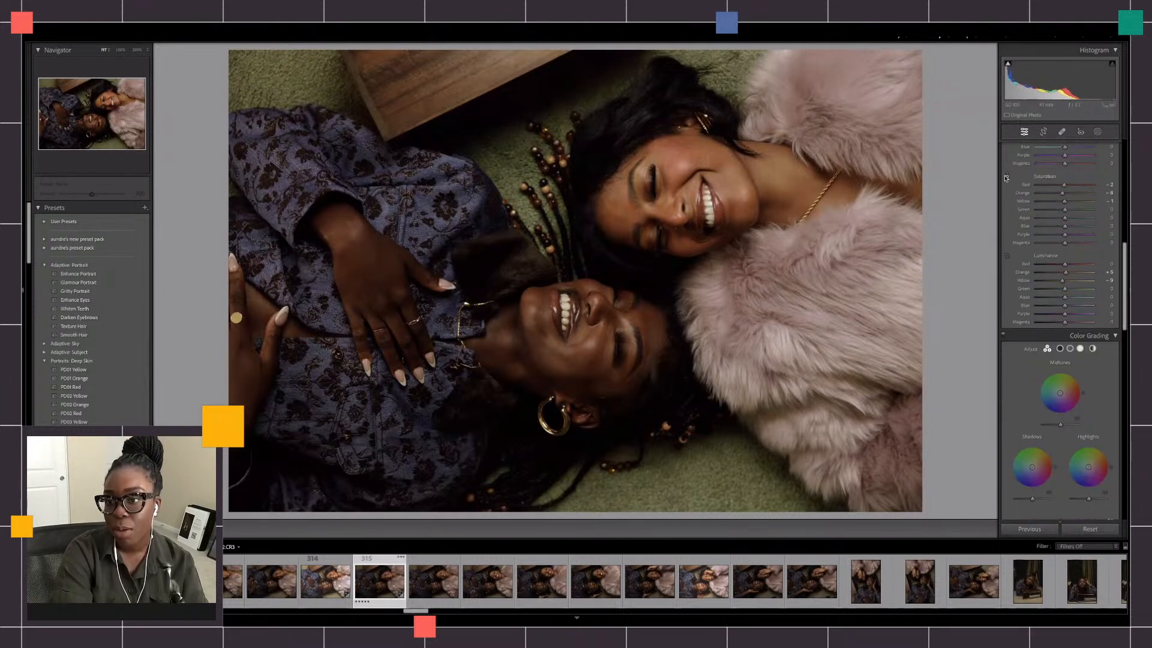
{"action": "scroll", "coordinate": [1125, 307], "scroll_direction": "down", "scroll_amount": 3}
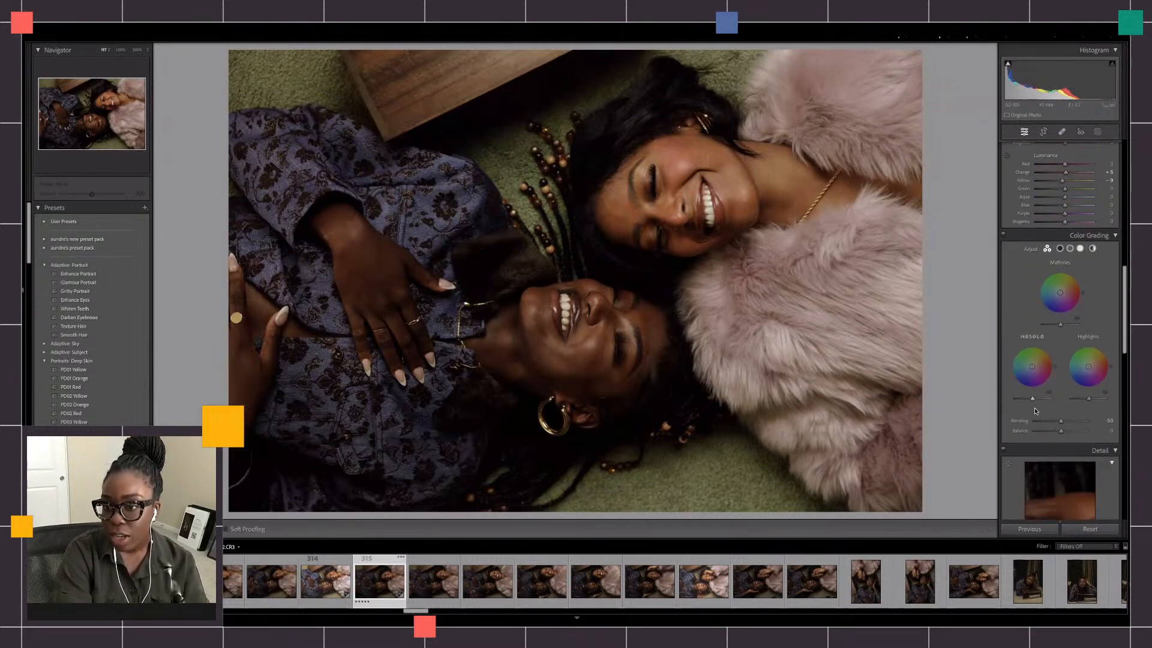
{"action": "mouse_move", "coordinate": [1040, 364]}
{"action": "left_mouse_down"}
{"action": "mouse_move", "coordinate": [1033, 373]}
{"action": "mouse_move", "coordinate": [1040, 348]}
{"action": "mouse_move", "coordinate": [1018, 355]}
{"action": "mouse_move", "coordinate": [1021, 382]}
{"action": "mouse_move", "coordinate": [1046, 378]}
{"action": "left_mouse_up"}
{"action": "key", "text": "ctrl+z"}
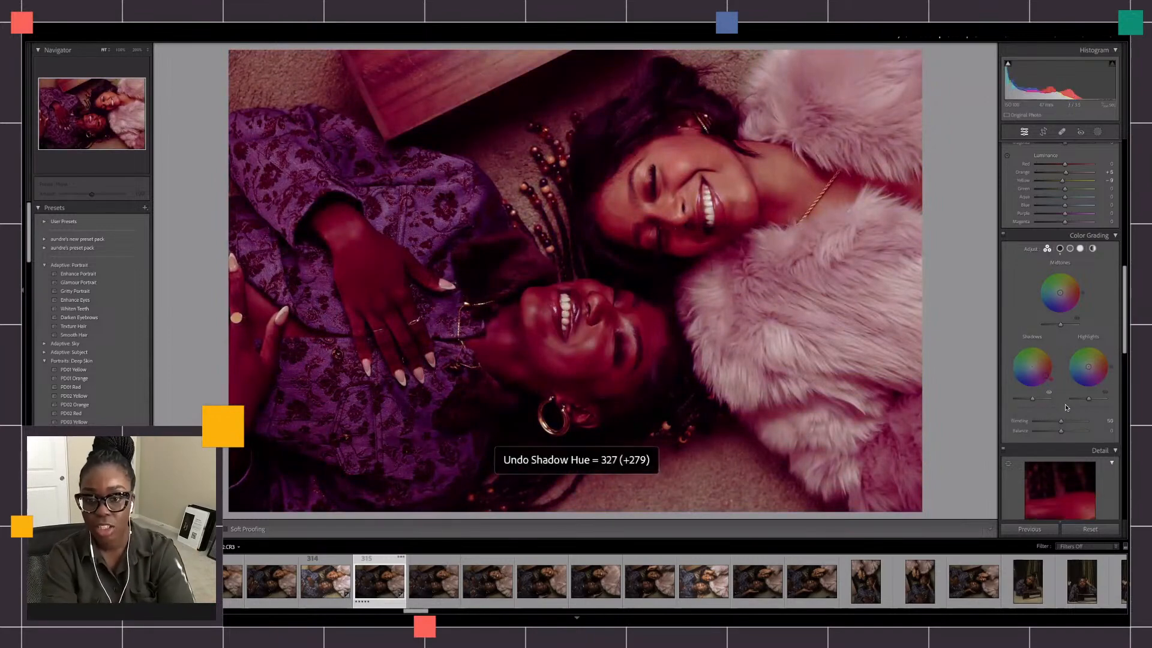
Review the red, green and blue channels of the tone curve.
{"action": "scroll", "coordinate": [1074, 270], "scroll_direction": "up", "scroll_amount": 6}
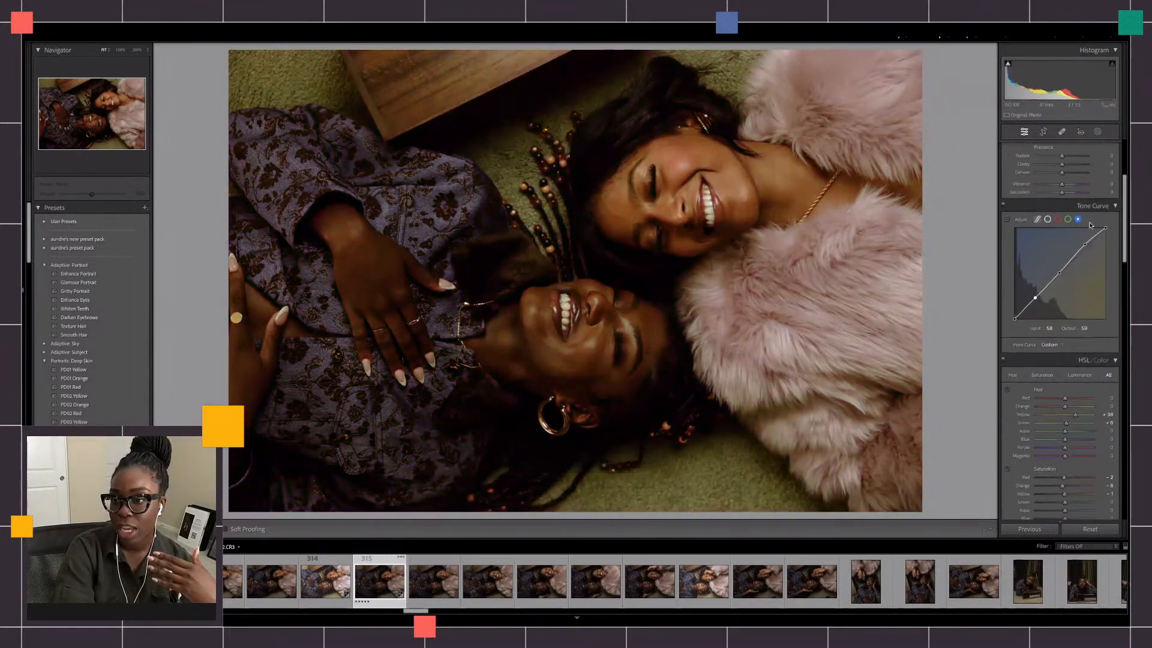
{"action": "left_click", "coordinate": [1058, 220]}
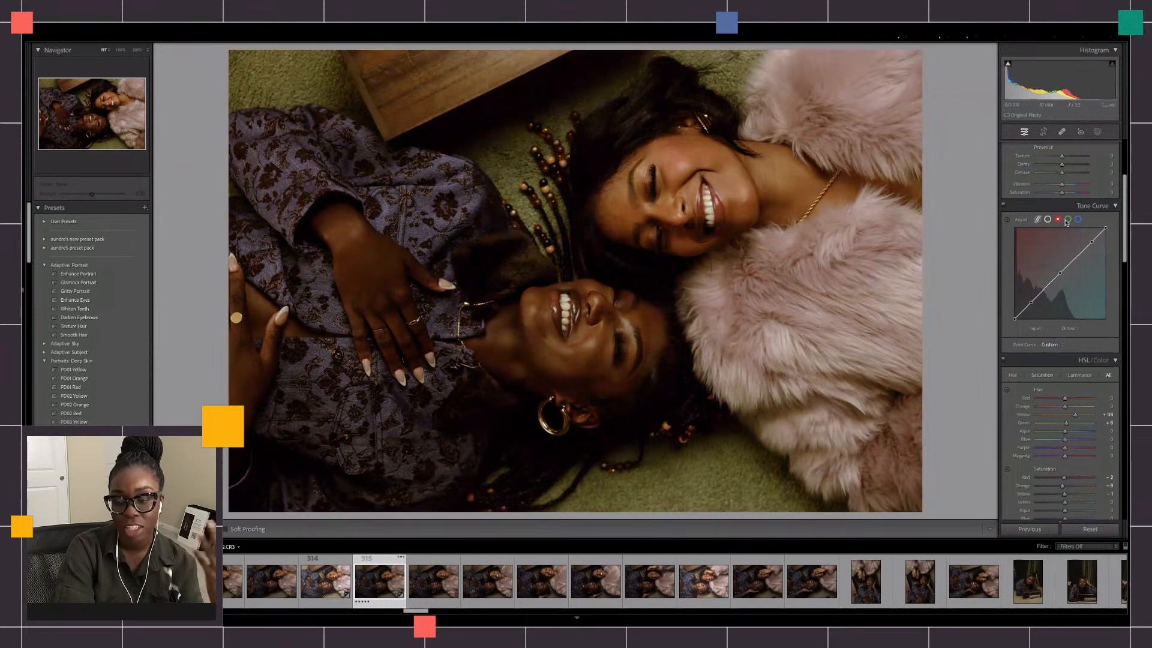
{"action": "left_click", "coordinate": [1067, 220]}
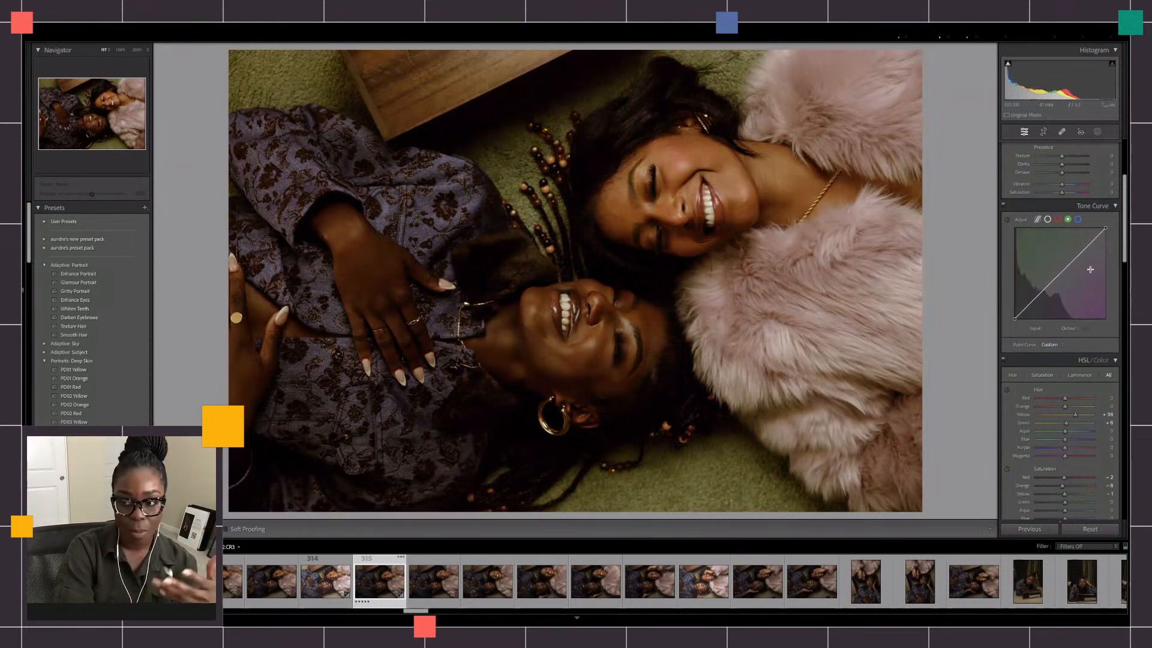
{"action": "left_click", "coordinate": [1078, 220]}
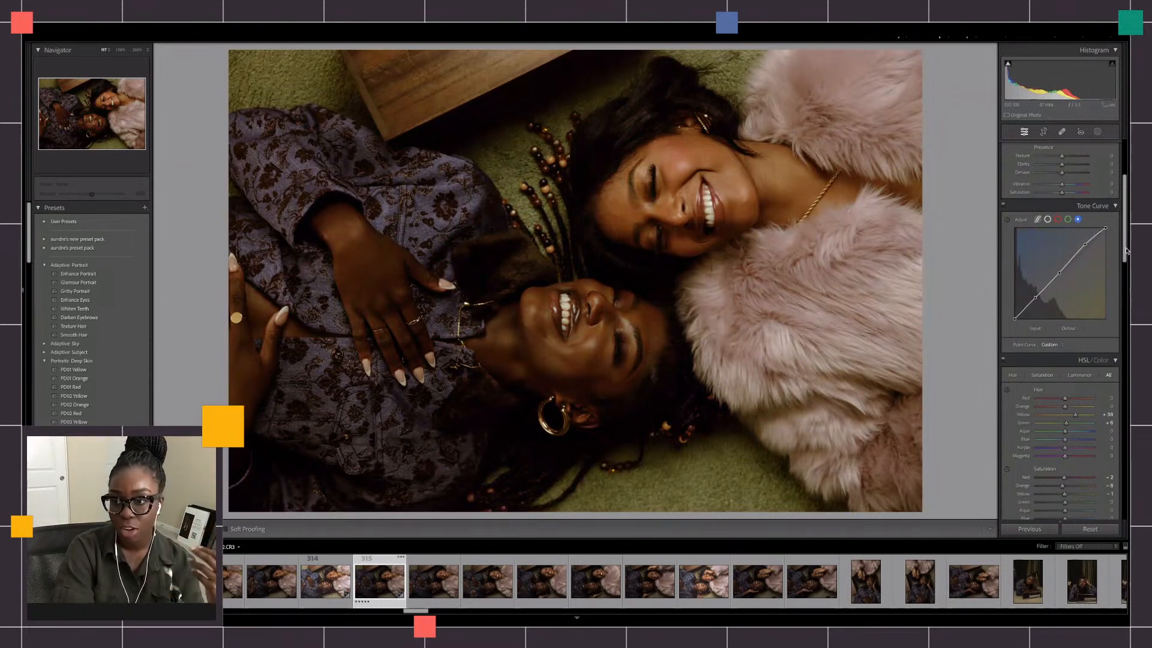
Try a purple tint on the shadows in Color Grading, and undo the trial shadow color changes.
{"action": "scroll", "coordinate": [1120, 281], "scroll_direction": "down", "scroll_amount": 5}
{"action": "scroll", "coordinate": [1121, 245], "scroll_direction": "up", "scroll_amount": 4}
{"action": "scroll", "coordinate": [1120, 245], "scroll_direction": "down", "scroll_amount": 6}
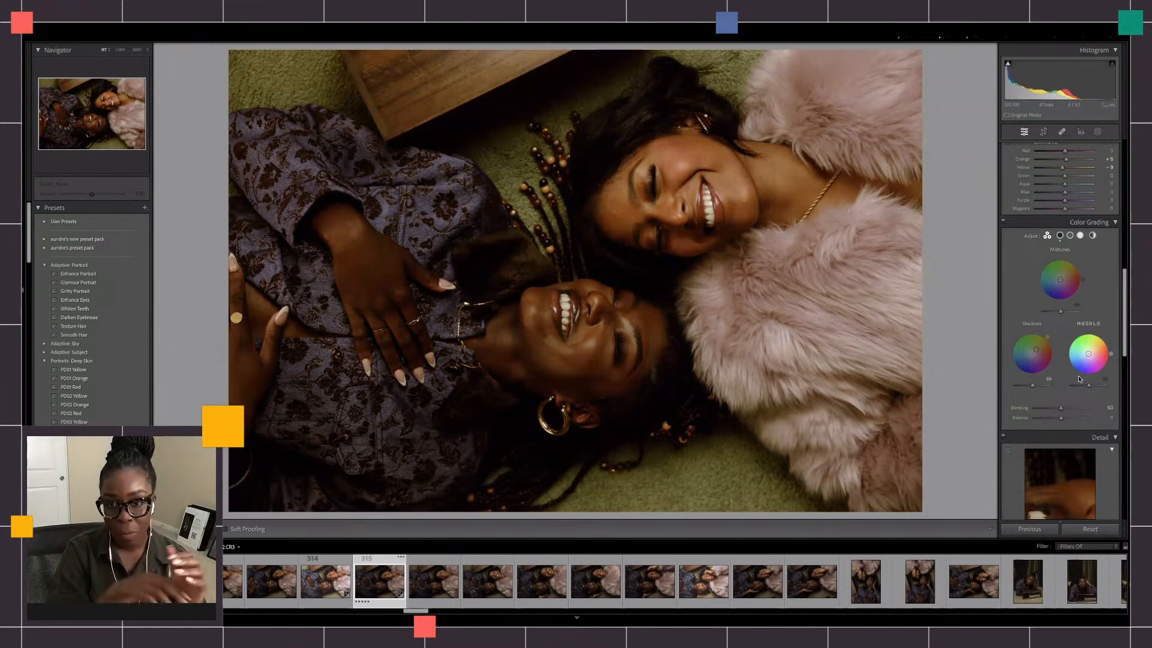
{"action": "key", "text": "ctrl+z"}
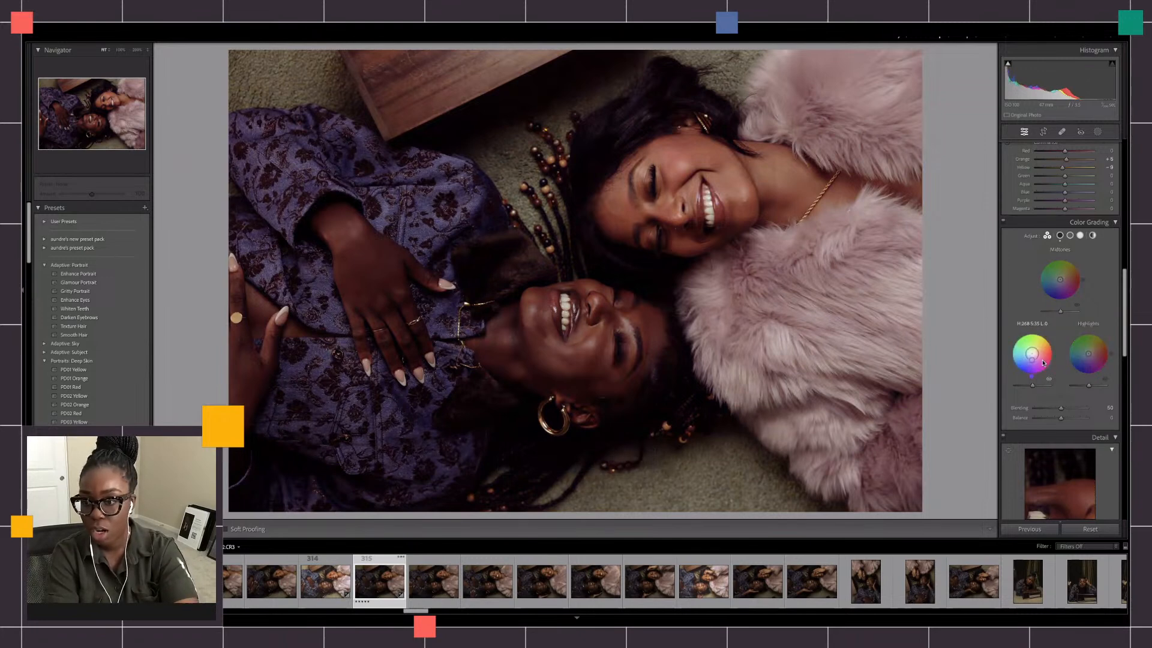
{"action": "key", "text": "ctrl+z"}
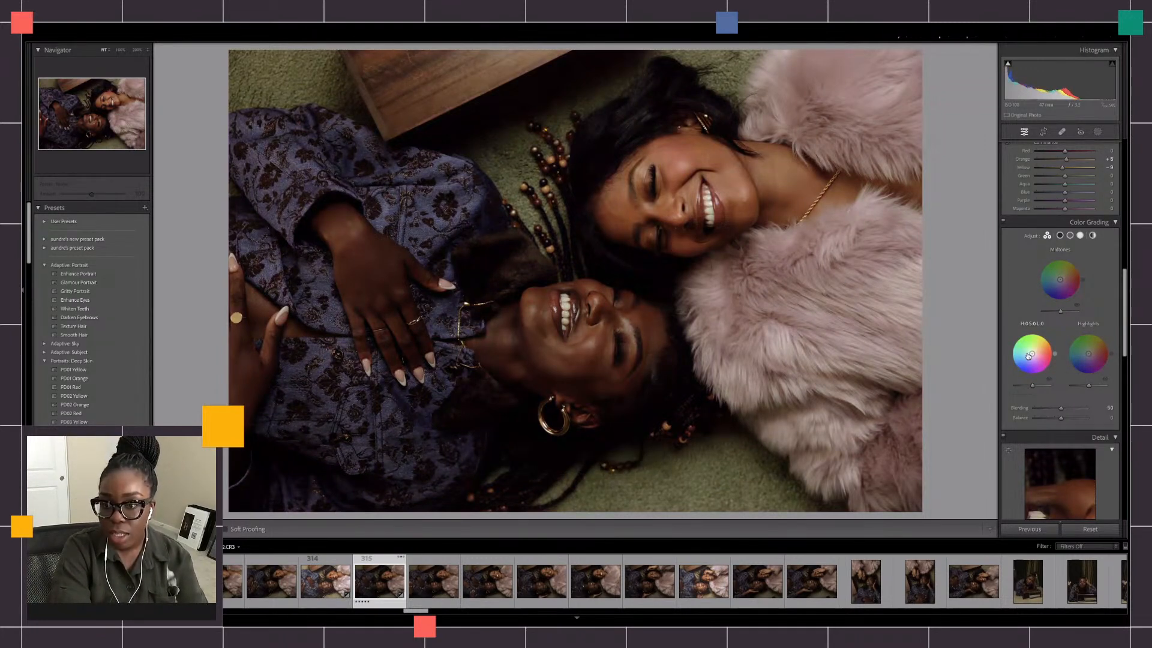
Tint the shadows a subtle warm orange in Color Grading, and try a midtone tint at hue 48 and undo it.
{"action": "left_click_drag", "start_coordinate": [1029, 354], "coordinate": [1032, 357]}
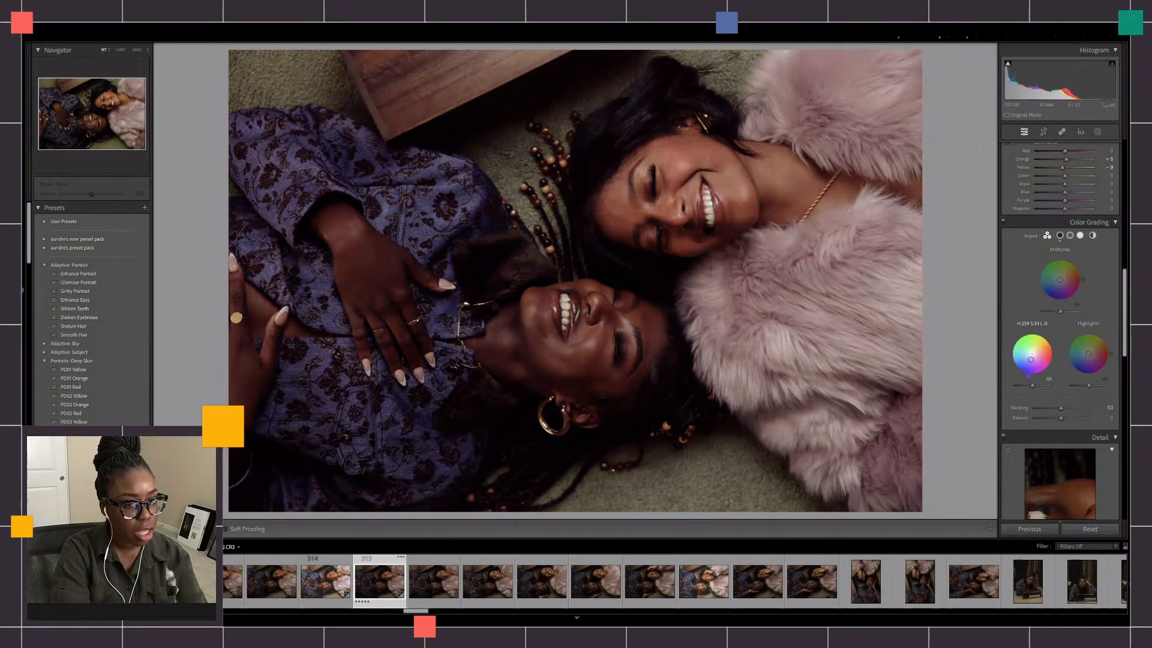
{"action": "mouse_move", "coordinate": [1011, 362]}
{"action": "left_mouse_down"}
{"action": "mouse_move", "coordinate": [1016, 337]}
{"action": "mouse_move", "coordinate": [1033, 352]}
{"action": "left_mouse_up"}
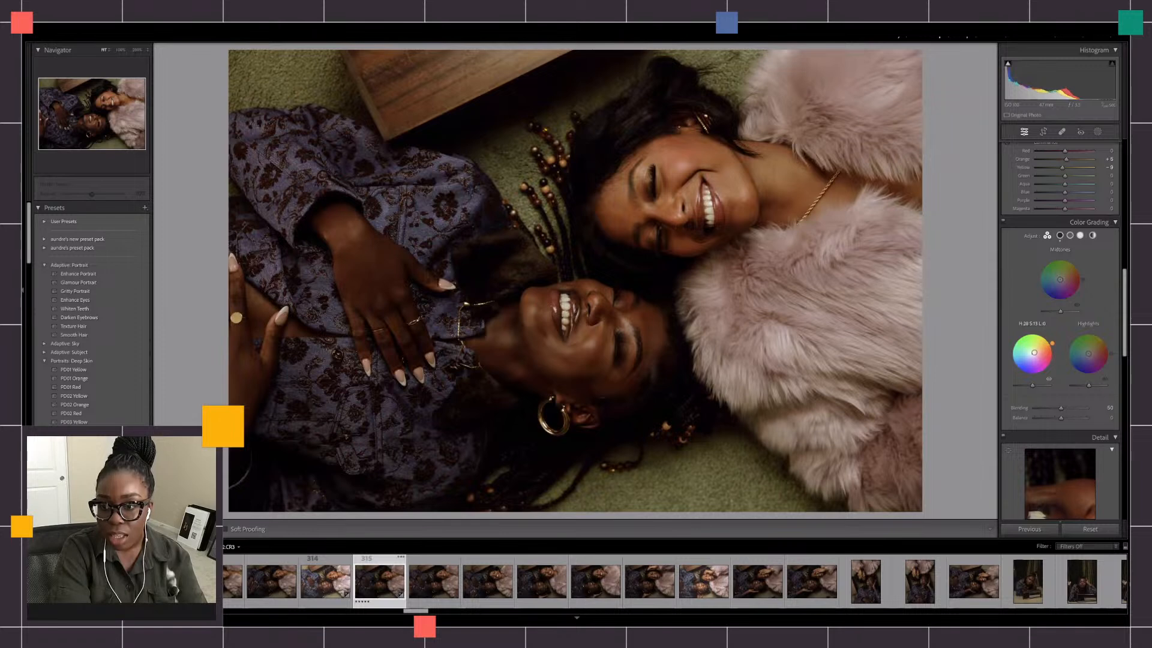
{"action": "left_click_drag", "start_coordinate": [1034, 352], "coordinate": [1033, 353]}
{"action": "left_click_drag", "start_coordinate": [1060, 280], "coordinate": [1061, 278]}
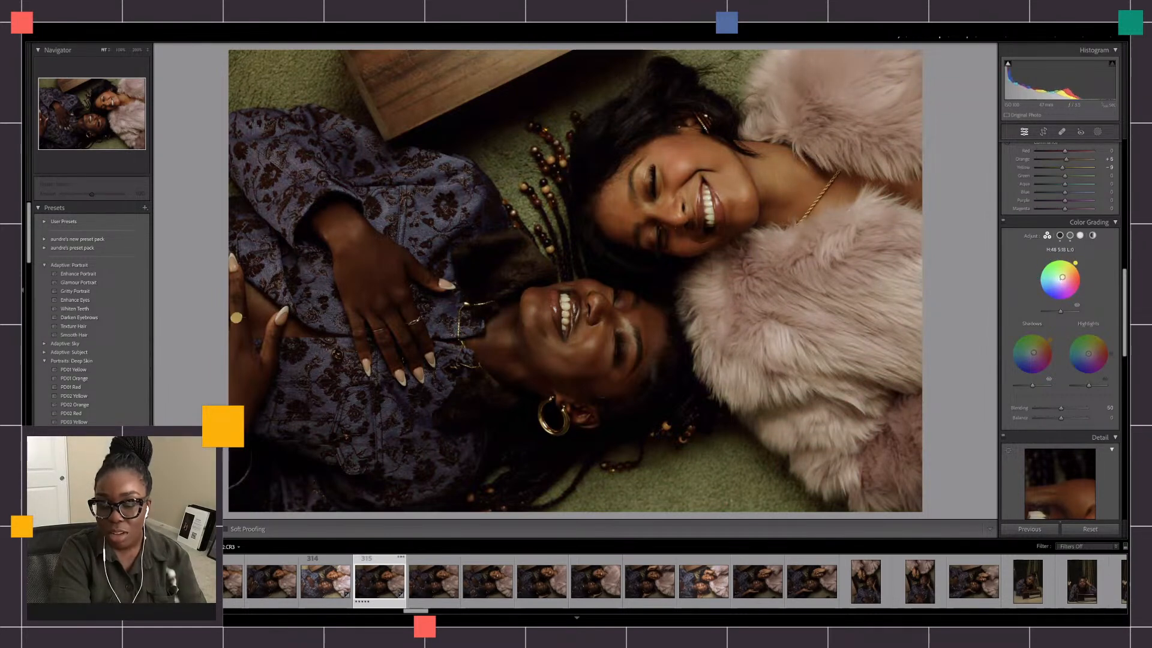
{"action": "key", "text": "ctrl+z"}
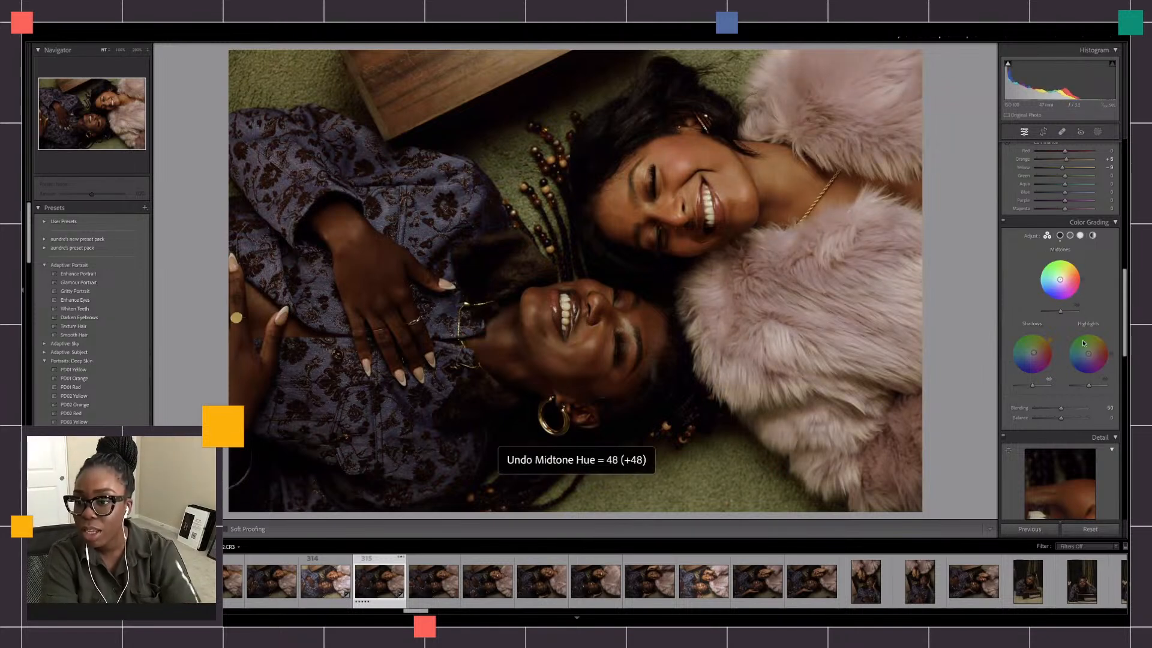
Give the highlights a faint green tint and the midtones a subtle yellow-green tint in Color Grading.
{"action": "left_click_drag", "start_coordinate": [1096, 357], "coordinate": [1088, 351]}
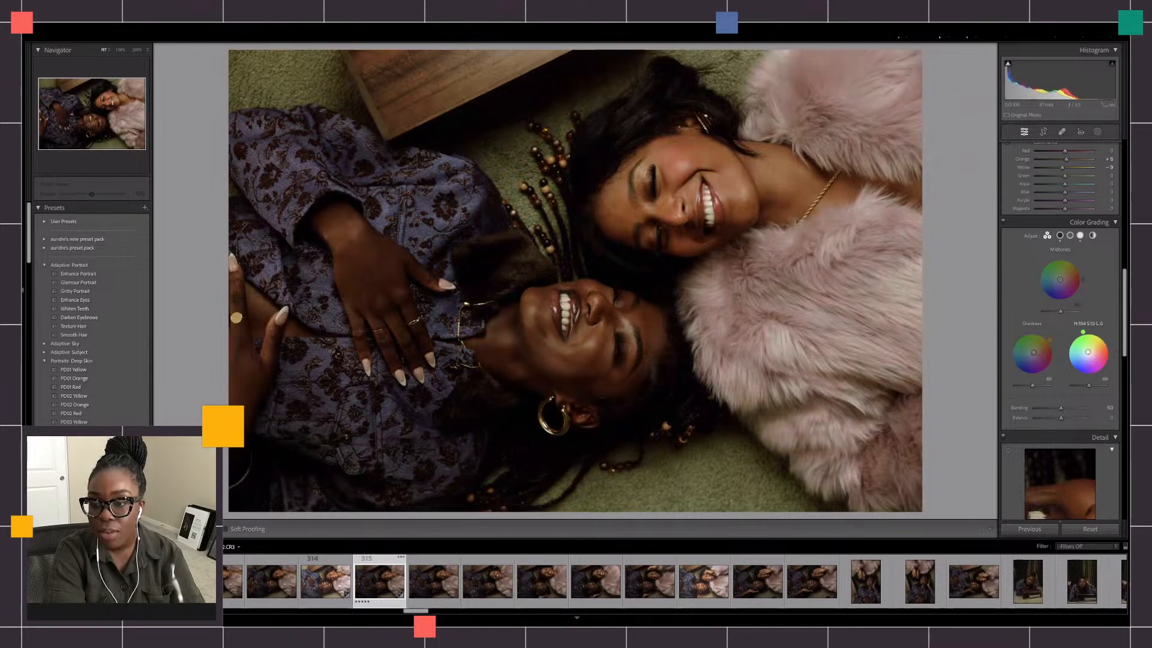
{"action": "left_click_drag", "start_coordinate": [1087, 351], "coordinate": [1086, 351]}
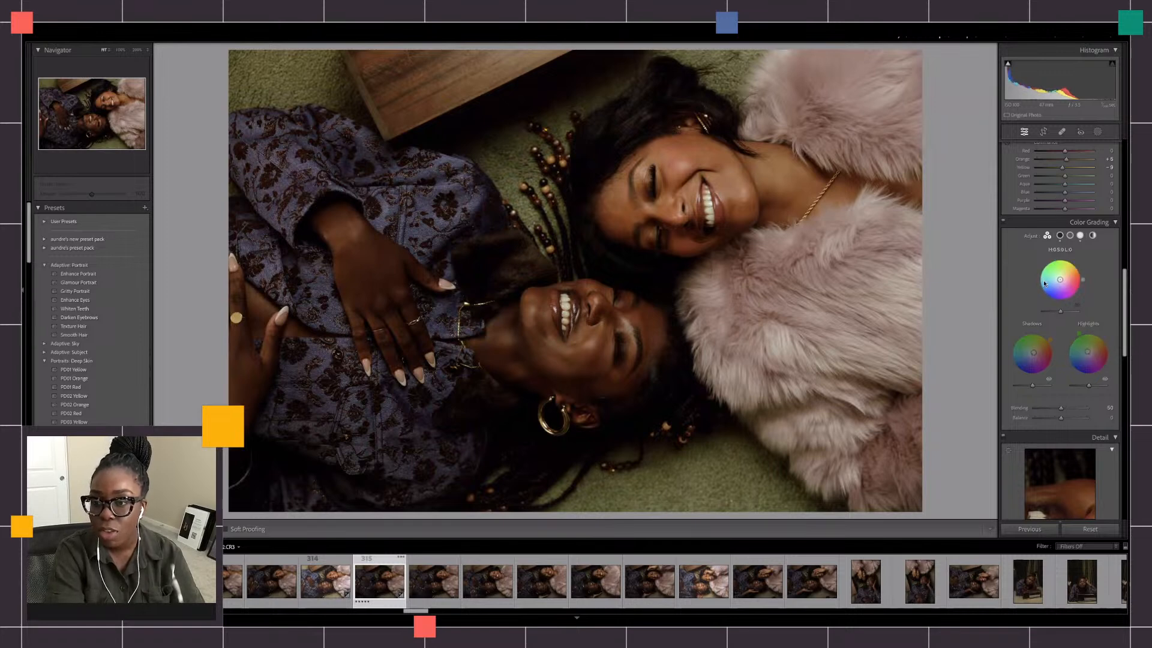
{"action": "left_click_drag", "start_coordinate": [1055, 283], "coordinate": [1060, 278]}
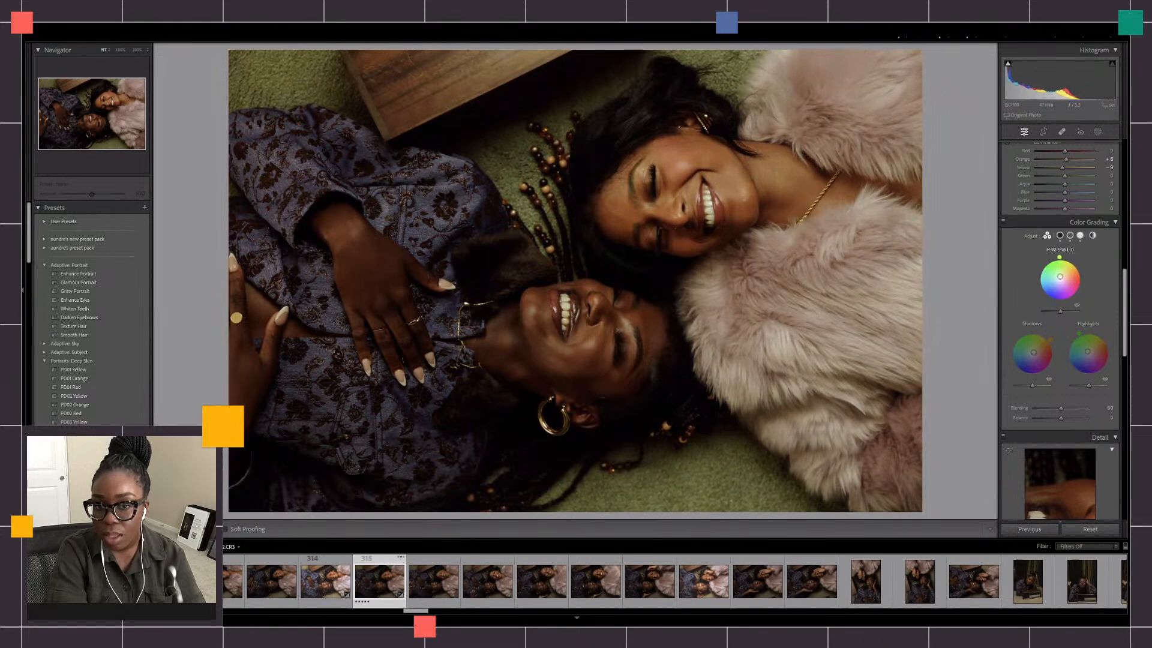
{"action": "left_click_drag", "start_coordinate": [1059, 277], "coordinate": [1060, 278]}
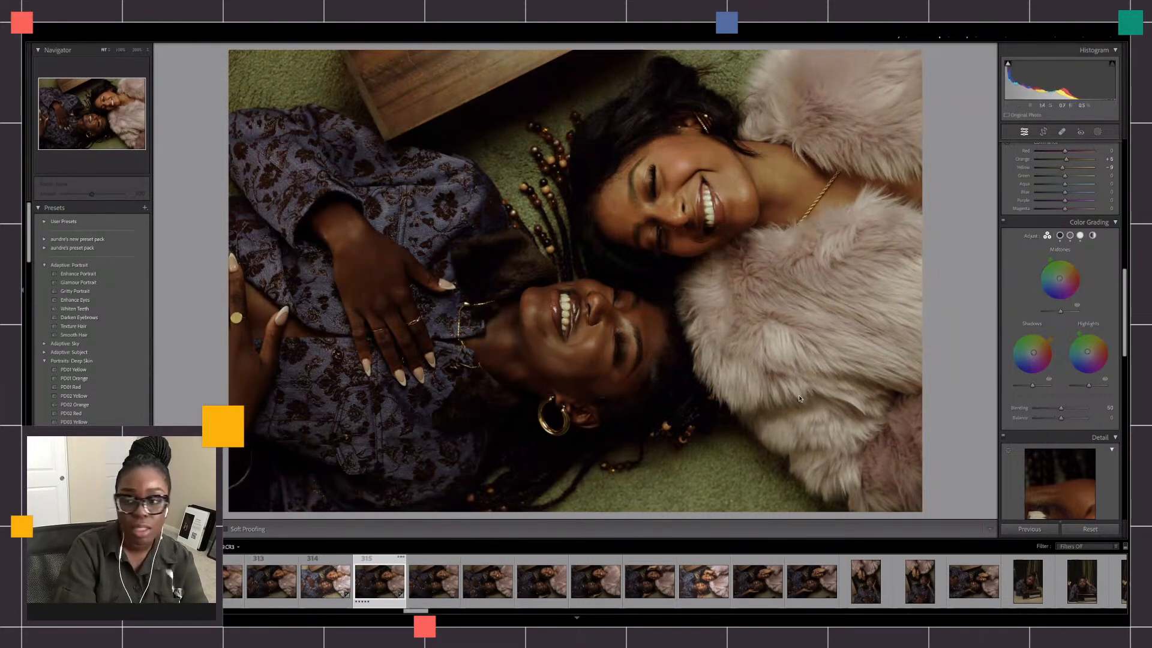
Raise the exposure and shadows, deepen the blacks to +1, and slightly cool the white balance temperature.
{"action": "left_click_drag", "start_coordinate": [1124, 276], "coordinate": [1124, 150]}
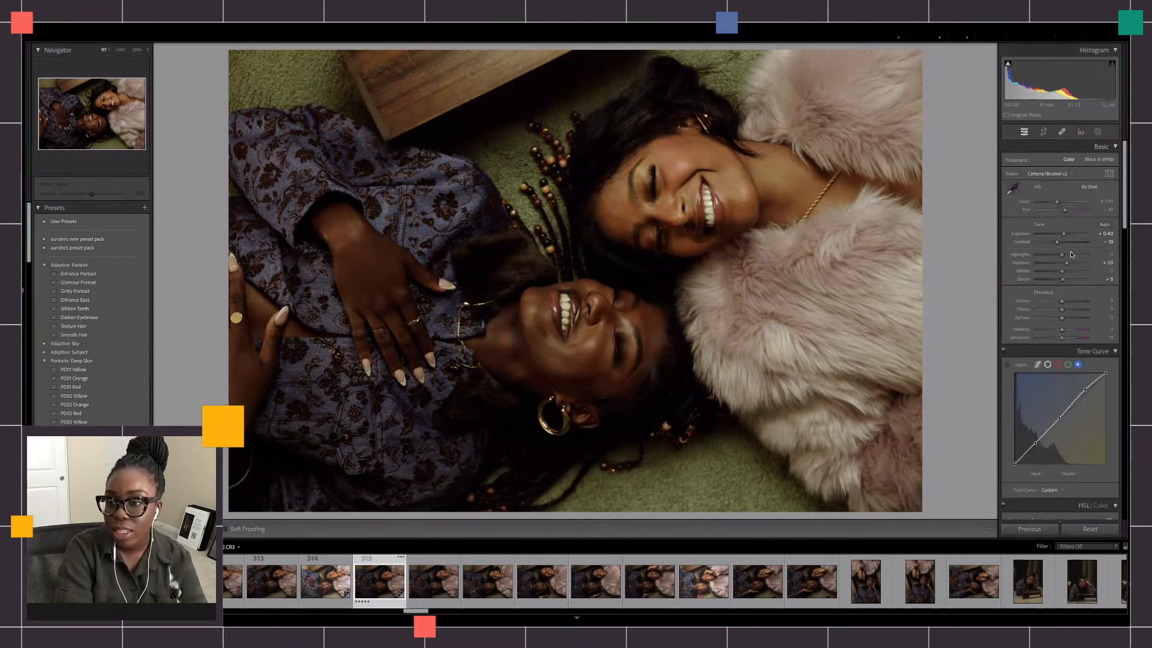
{"action": "left_click_drag", "start_coordinate": [1065, 235], "coordinate": [1067, 235]}
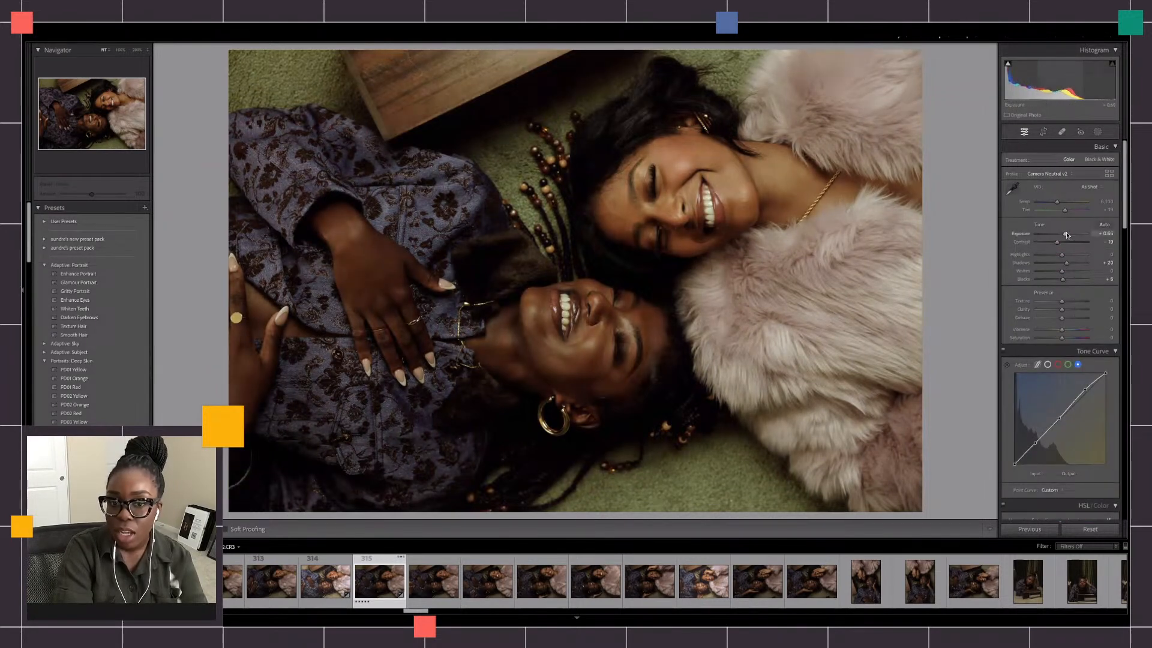
{"action": "left_click_drag", "start_coordinate": [1066, 263], "coordinate": [1062, 281]}
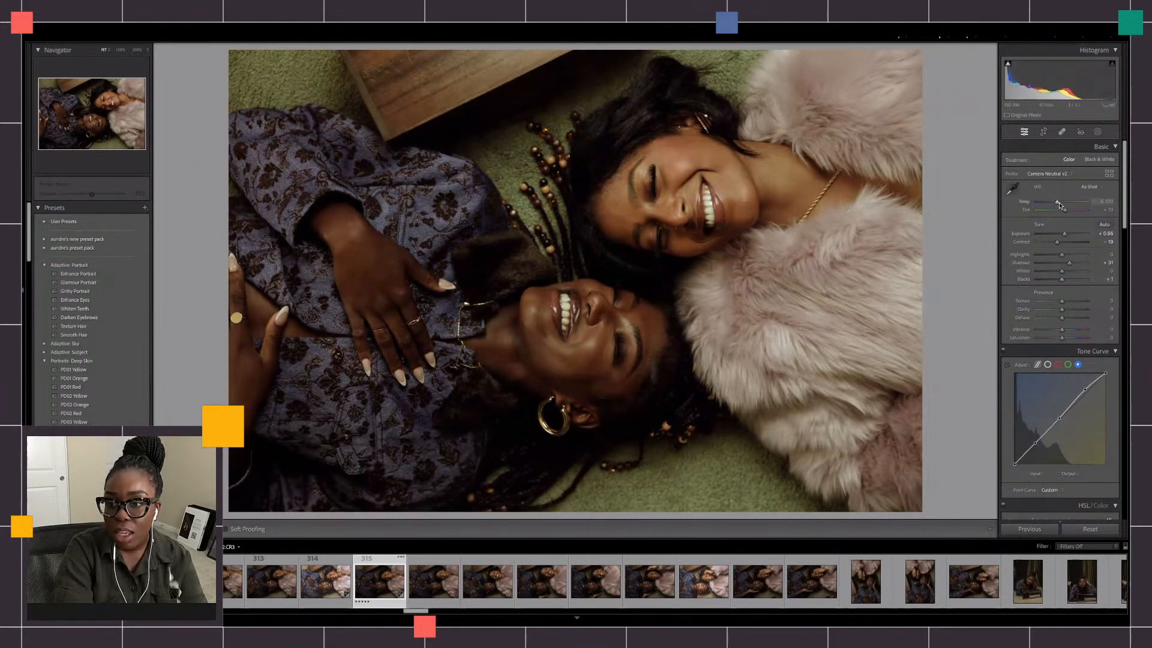
{"action": "left_click_drag", "start_coordinate": [1056, 205], "coordinate": [1055, 205]}
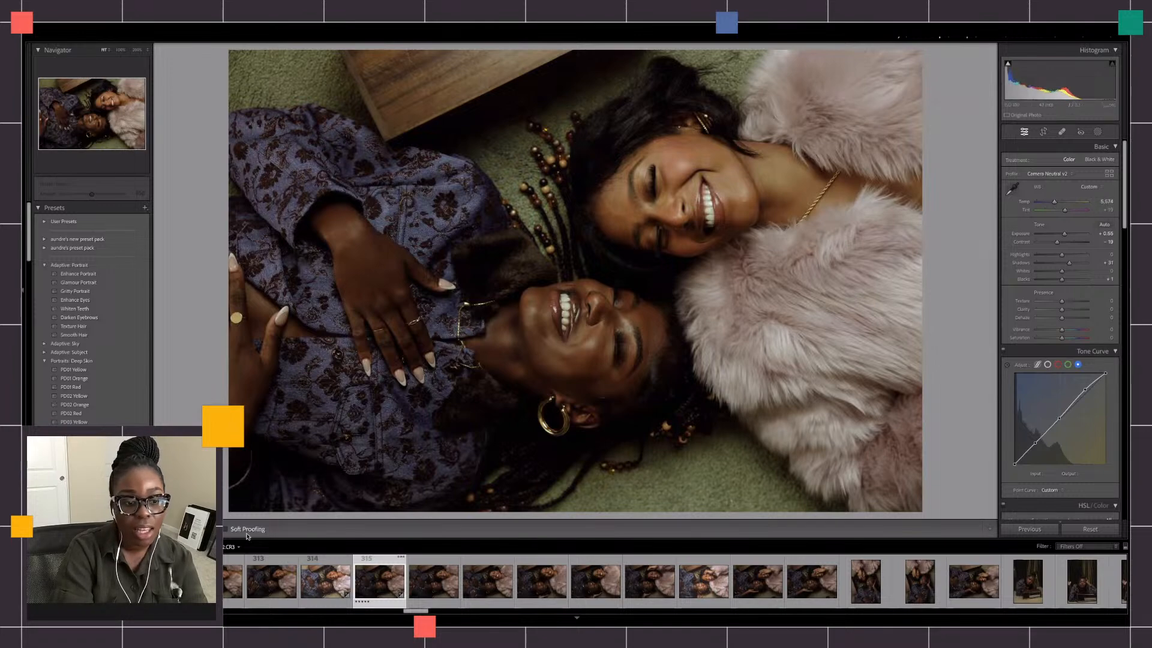
Compare the edited portrait with the original side by side, inspecting both women's faces up close and in full view.
{"action": "key", "text": "y"}
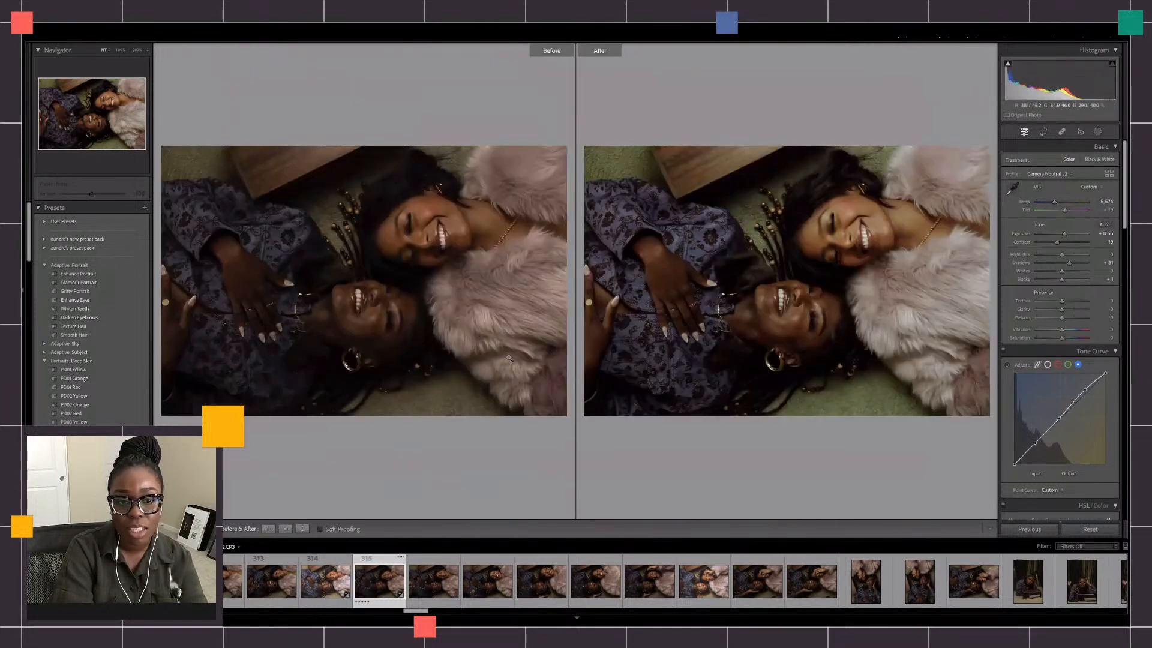
{"action": "left_click", "coordinate": [370, 295]}
{"action": "left_click_drag", "start_coordinate": [368, 315], "coordinate": [344, 344]}
{"action": "left_click_drag", "start_coordinate": [438, 262], "coordinate": [337, 319]}
{"action": "left_click_drag", "start_coordinate": [441, 264], "coordinate": [452, 239]}
{"action": "mouse_move", "coordinate": [400, 268]}
{"action": "left_mouse_down"}
{"action": "mouse_move", "coordinate": [455, 249]}
{"action": "mouse_move", "coordinate": [386, 342]}
{"action": "mouse_move", "coordinate": [458, 218]}
{"action": "mouse_move", "coordinate": [437, 243]}
{"action": "left_mouse_up"}
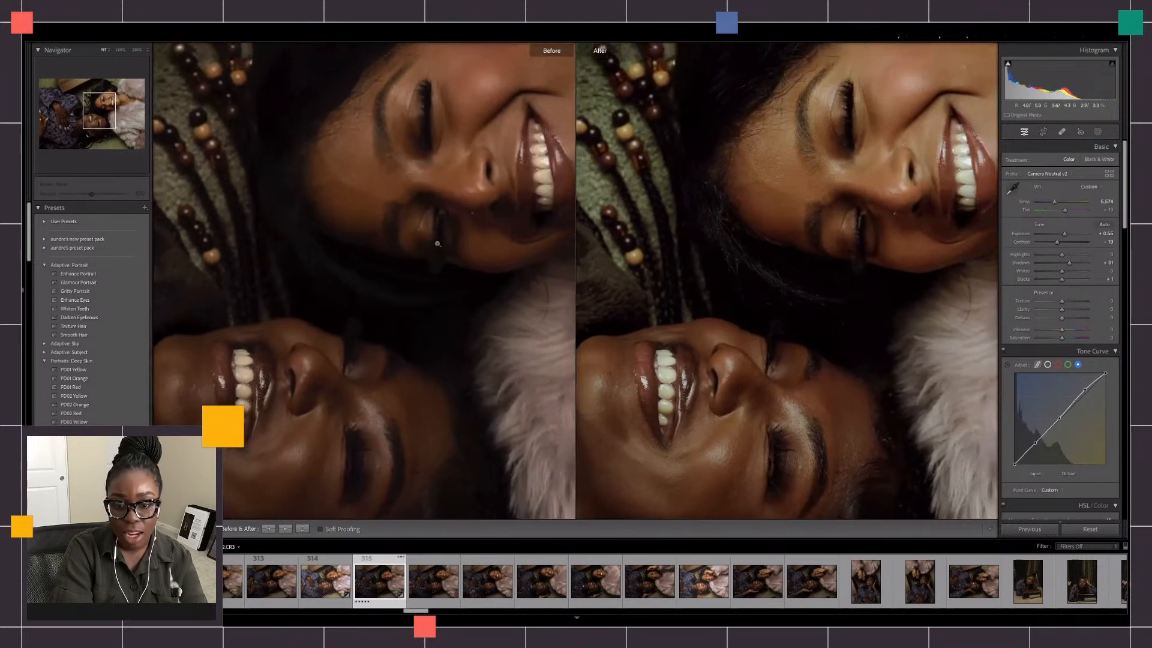
{"action": "left_click", "coordinate": [437, 242]}
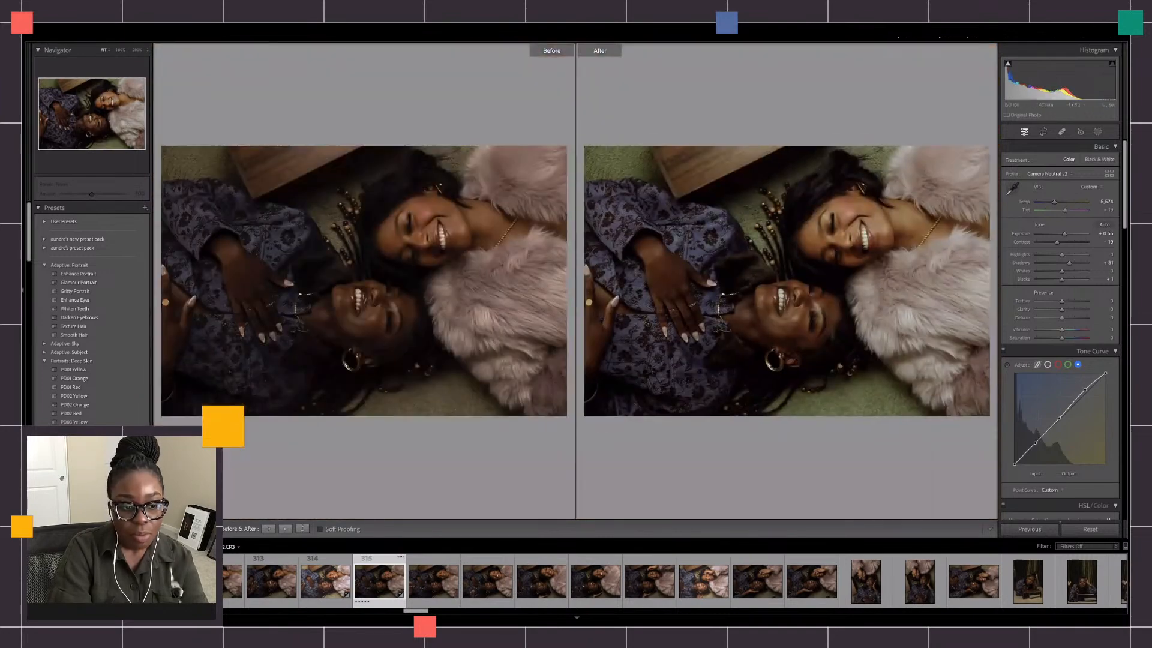
{"action": "key", "text": "y"}
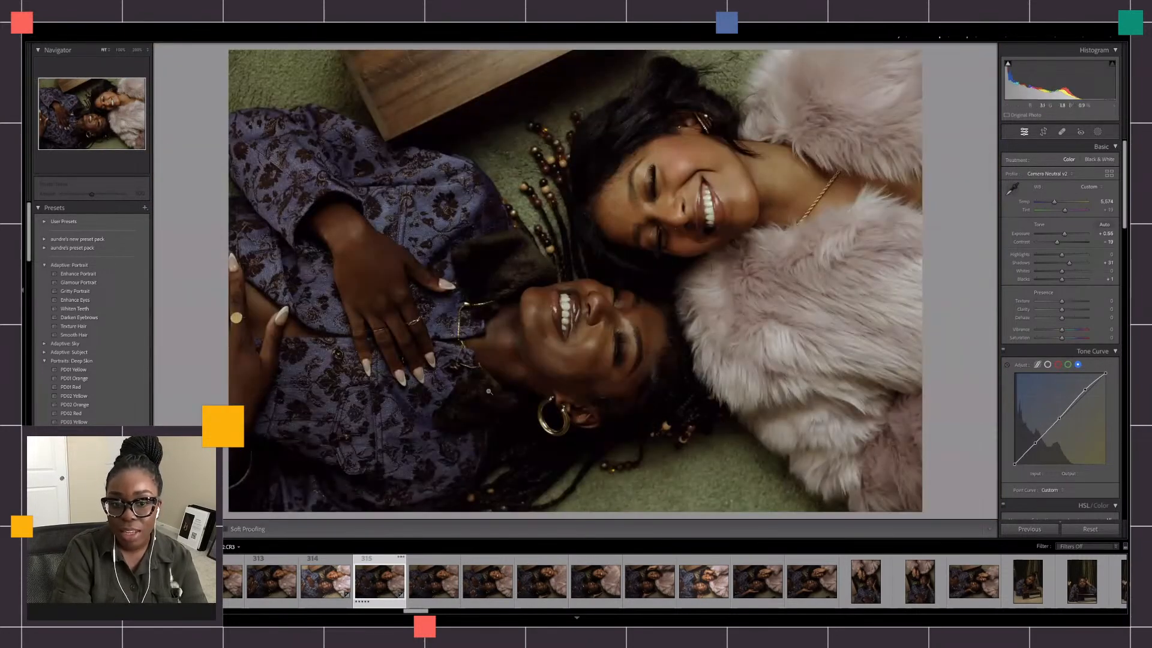
Create an entire-person mask for the detected Person 1.
{"action": "left_click", "coordinate": [1097, 132]}
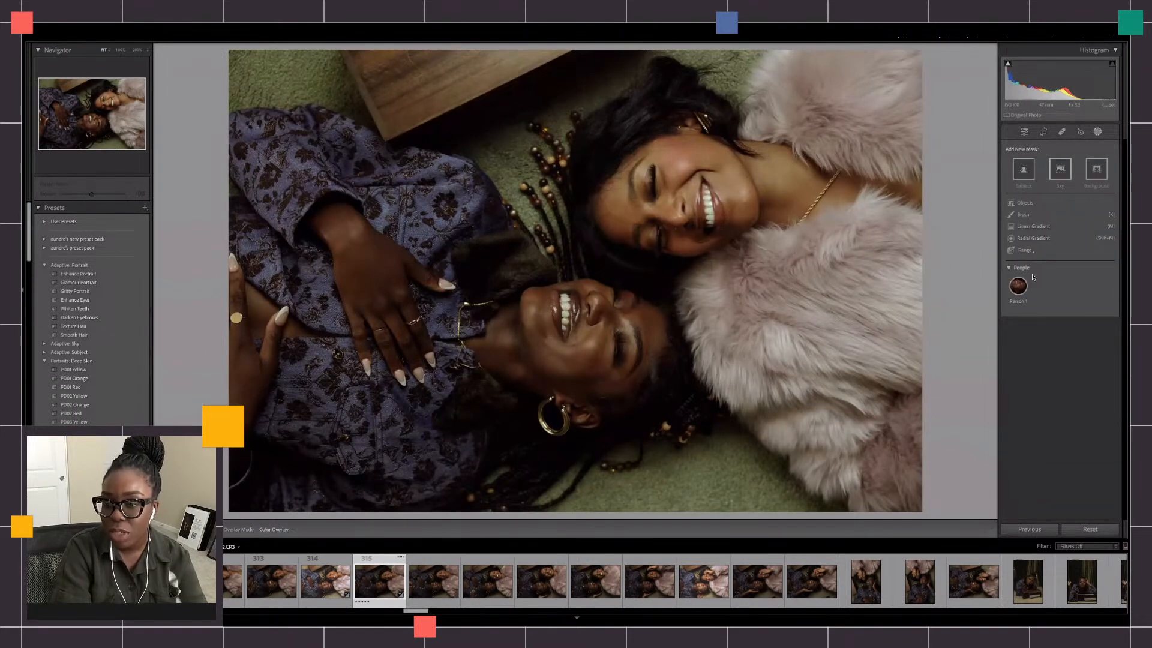
{"action": "mouse_move", "coordinate": [1025, 287]}
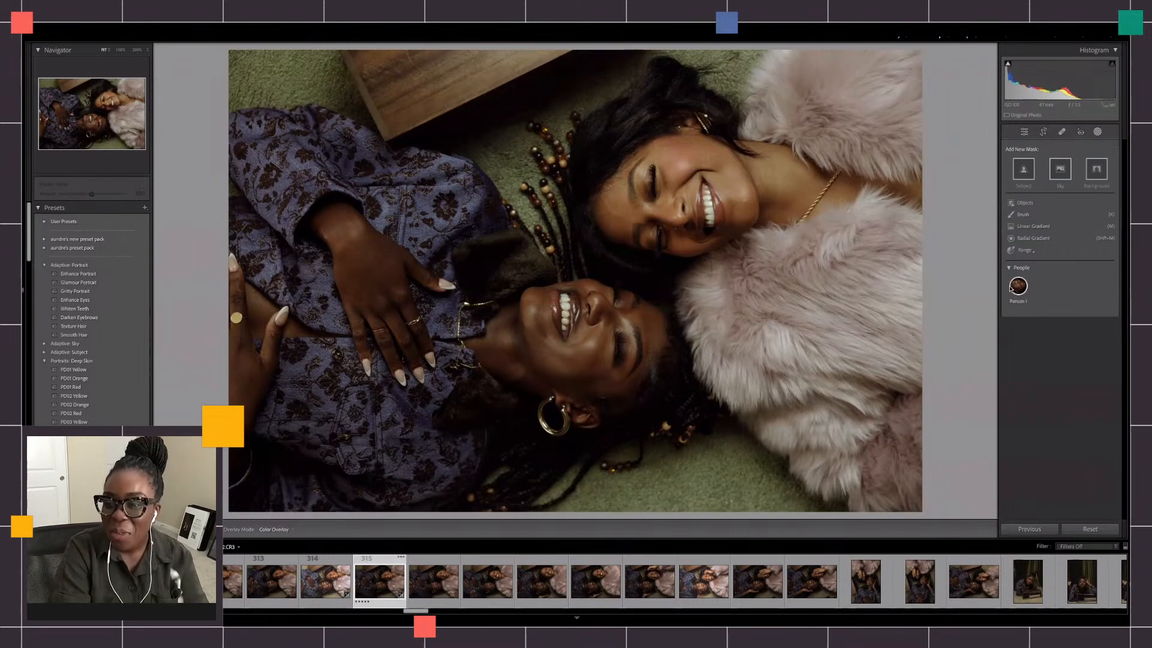
{"action": "left_click", "coordinate": [1019, 286]}
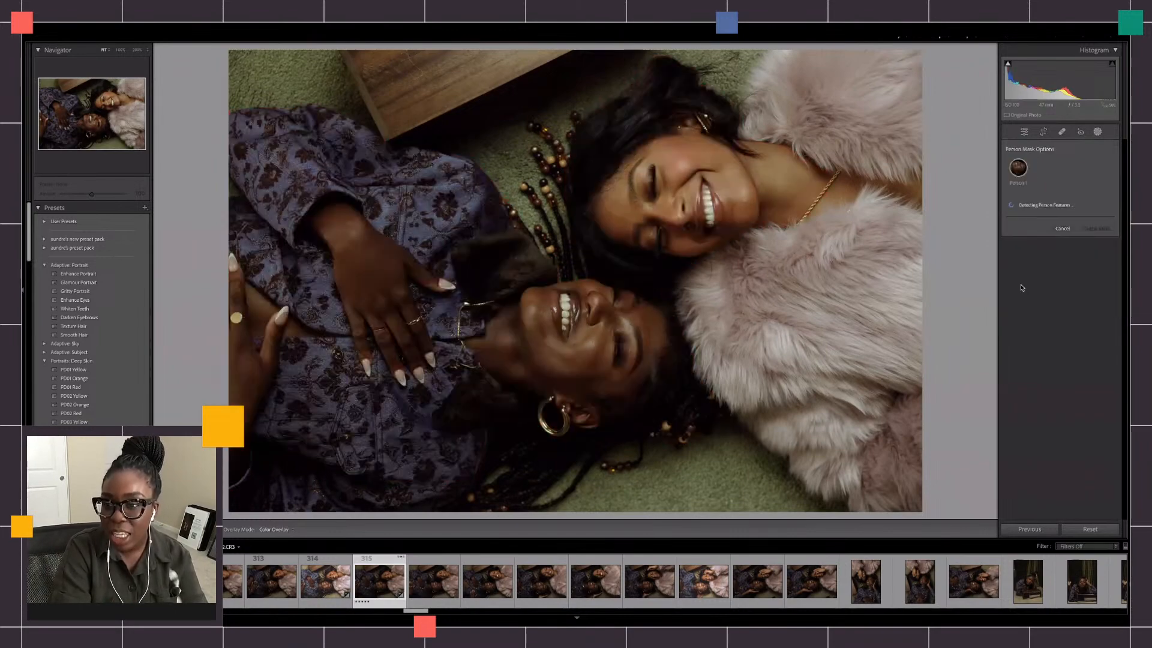
{"action": "left_click", "coordinate": [1090, 324]}
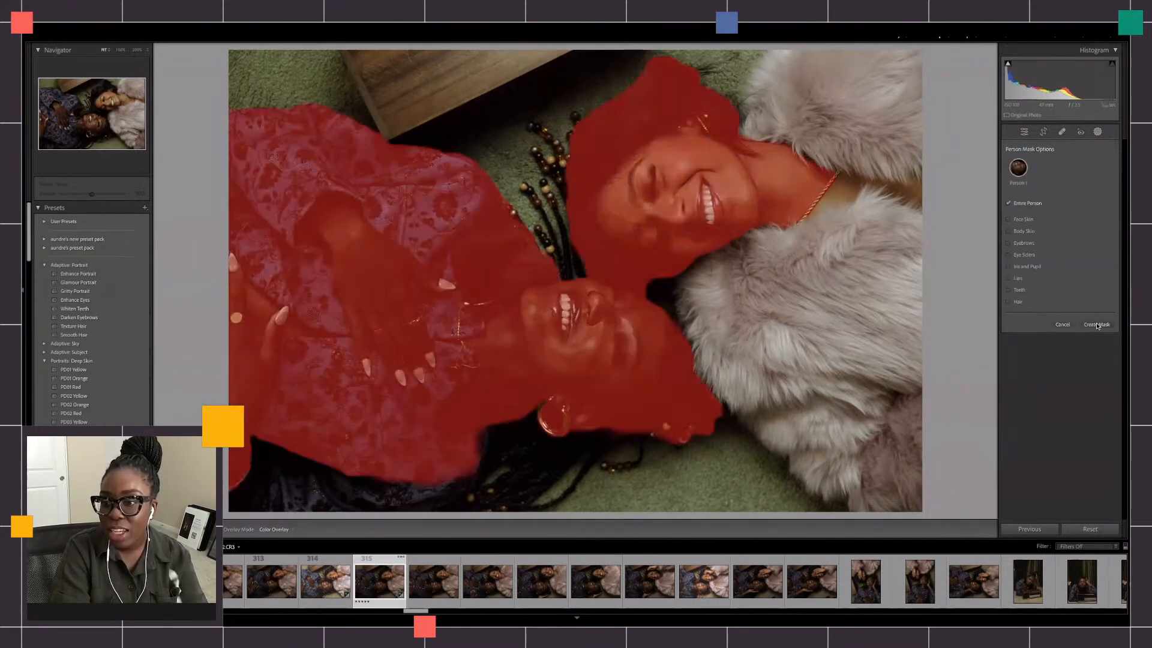
Try subtracting the detected subject from the person mask, and undo the subtraction.
{"action": "left_click", "coordinate": [975, 109]}
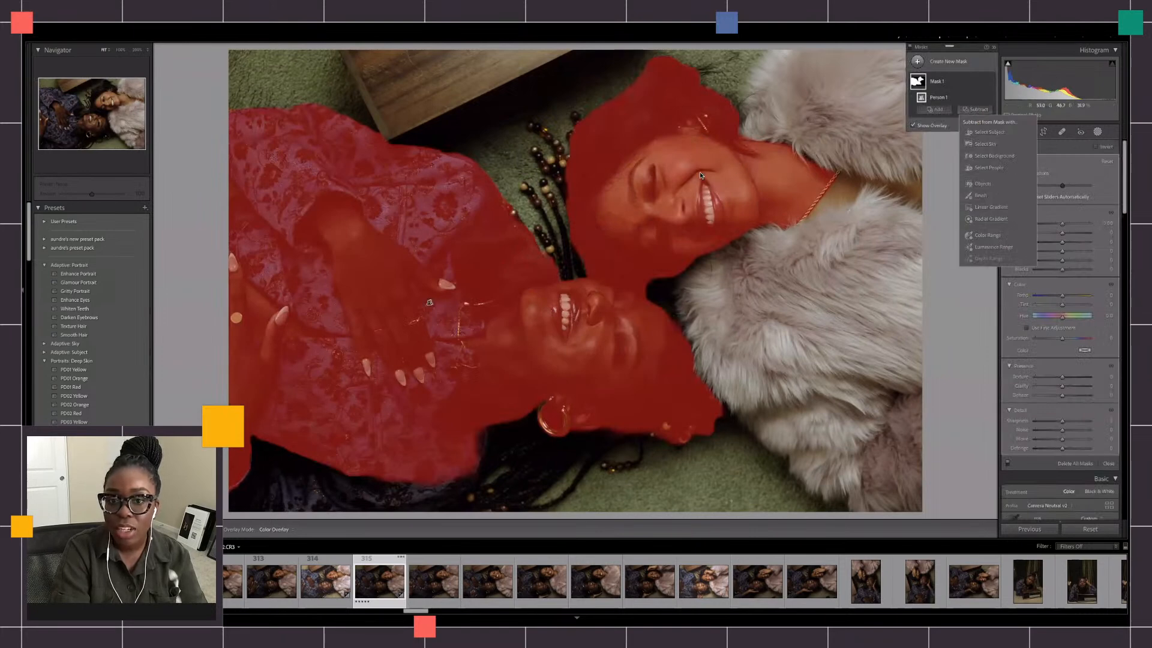
{"action": "left_click", "coordinate": [989, 131]}
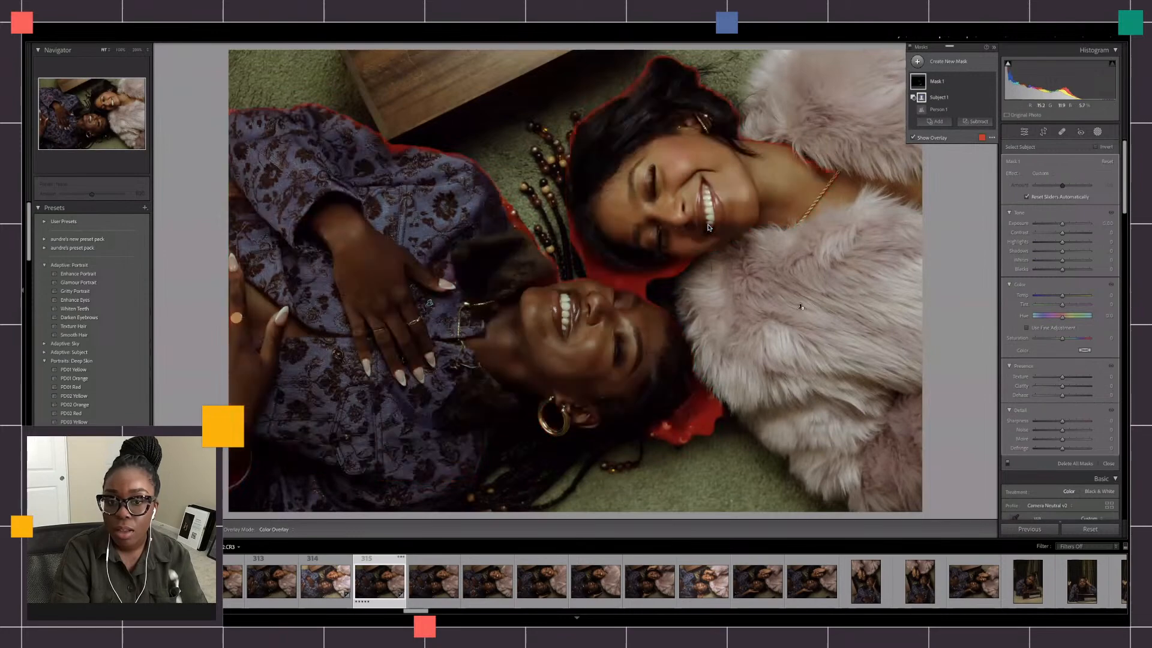
{"action": "key", "text": "ctrl+z"}
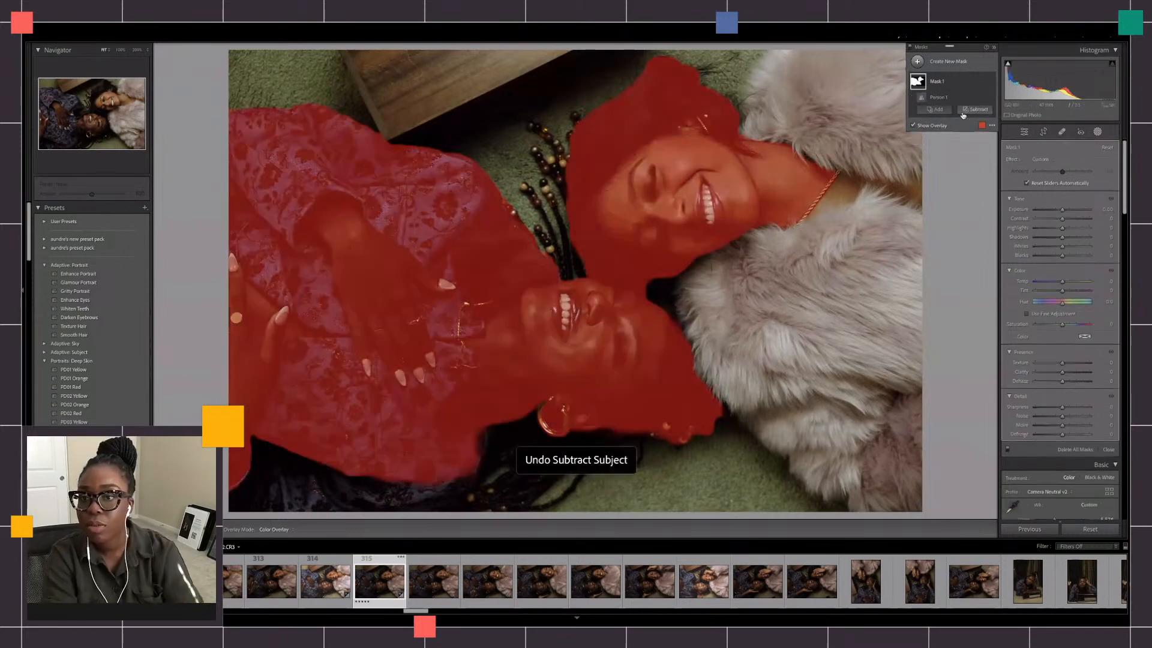
Subtract the woman in the fur coat, including her face, neck and hair, from the mask with a brush of size 20.
{"action": "left_click", "coordinate": [972, 111]}
{"action": "left_click", "coordinate": [979, 186]}
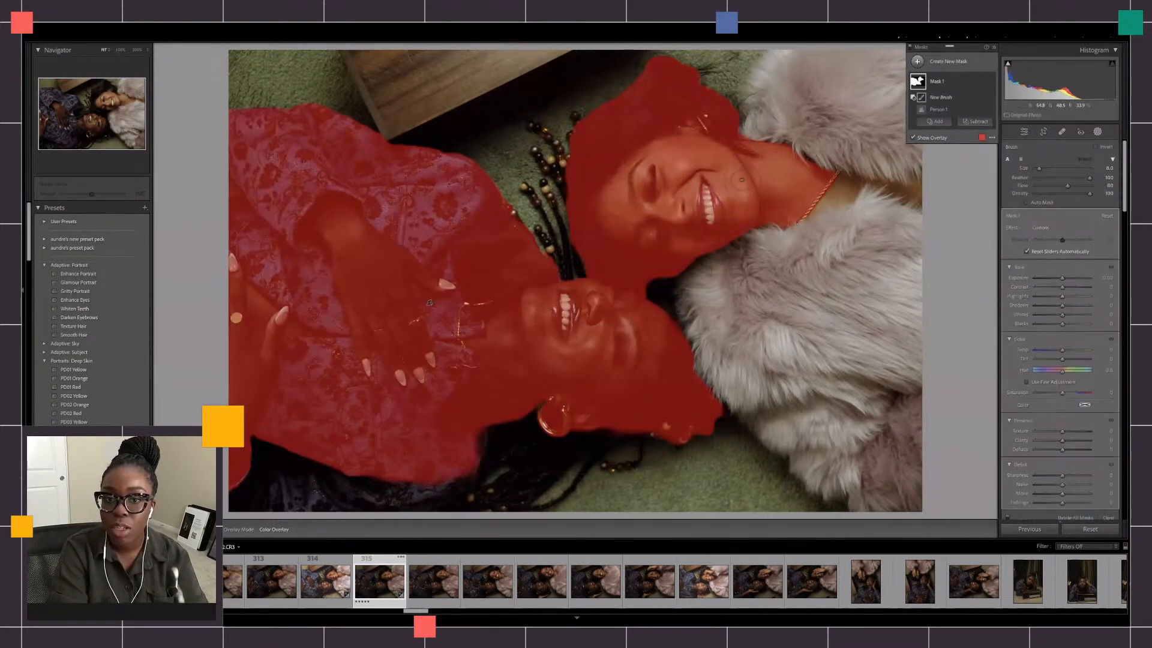
{"action": "key", "text": "bracketright"}
{"action": "key", "text": "bracketright"}
{"action": "mouse_move", "coordinate": [741, 187]}
{"action": "left_mouse_down"}
{"action": "mouse_move", "coordinate": [794, 177]}
{"action": "mouse_move", "coordinate": [793, 203]}
{"action": "left_mouse_up"}
{"action": "mouse_move", "coordinate": [750, 171]}
{"action": "left_mouse_down"}
{"action": "mouse_move", "coordinate": [702, 133]}
{"action": "mouse_move", "coordinate": [719, 147]}
{"action": "left_mouse_up"}
{"action": "mouse_move", "coordinate": [788, 133]}
{"action": "left_mouse_down"}
{"action": "mouse_move", "coordinate": [752, 229]}
{"action": "mouse_move", "coordinate": [717, 119]}
{"action": "mouse_move", "coordinate": [773, 237]}
{"action": "mouse_move", "coordinate": [723, 129]}
{"action": "mouse_move", "coordinate": [609, 48]}
{"action": "mouse_move", "coordinate": [706, 99]}
{"action": "mouse_move", "coordinate": [605, 79]}
{"action": "mouse_move", "coordinate": [690, 90]}
{"action": "mouse_move", "coordinate": [579, 192]}
{"action": "mouse_move", "coordinate": [654, 246]}
{"action": "mouse_move", "coordinate": [721, 268]}
{"action": "left_mouse_up"}
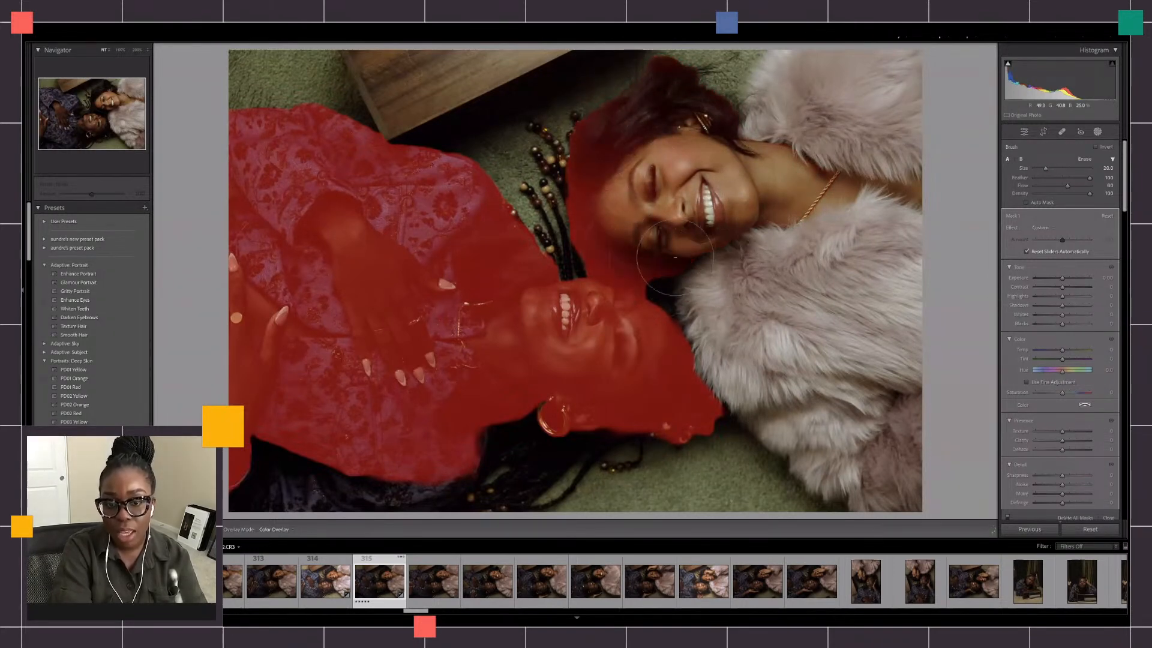
{"action": "mouse_move", "coordinate": [507, 160]}
{"action": "left_mouse_down"}
{"action": "mouse_move", "coordinate": [661, 264]}
{"action": "mouse_move", "coordinate": [603, 227]}
{"action": "mouse_move", "coordinate": [611, 249]}
{"action": "mouse_move", "coordinate": [652, 272]}
{"action": "left_mouse_up"}
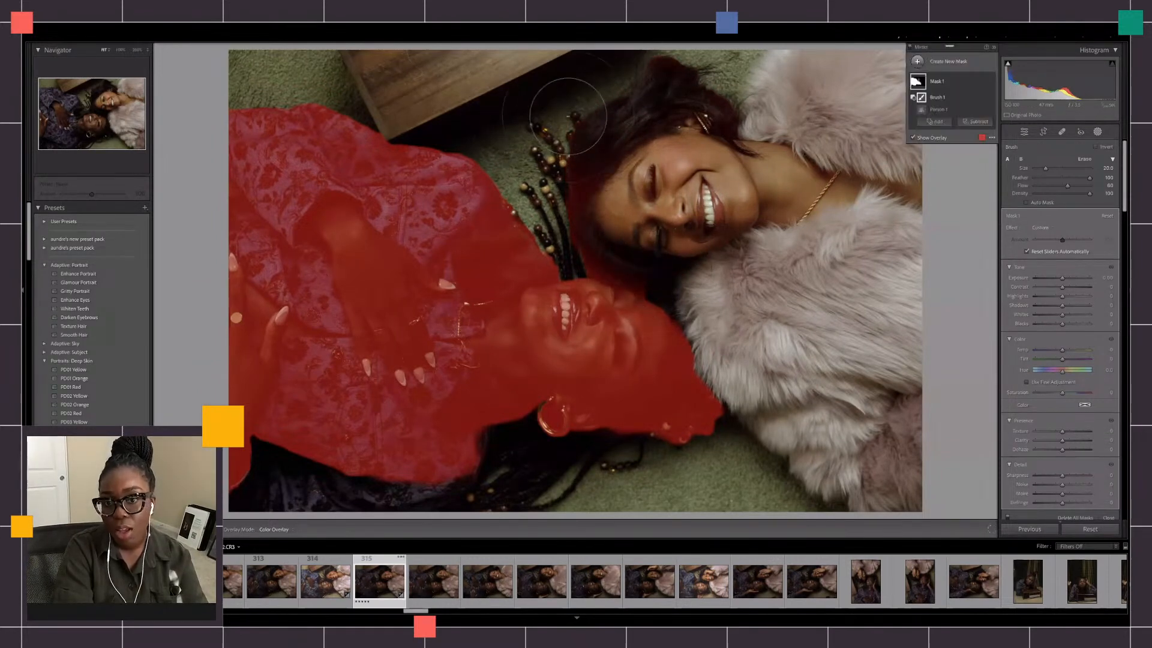
Slightly lower the exposure and contrast and lift the shadows within the mask on the woman in the patterned outfit.
{"action": "left_click", "coordinate": [939, 84]}
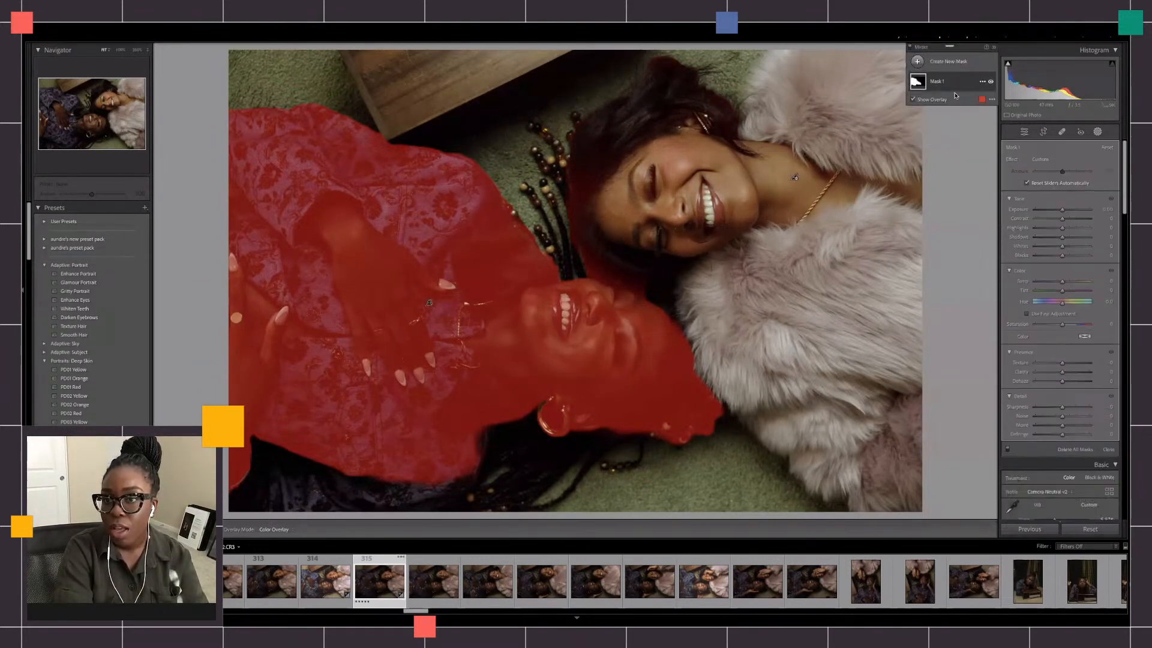
{"action": "left_click_drag", "start_coordinate": [1062, 209], "coordinate": [1067, 238]}
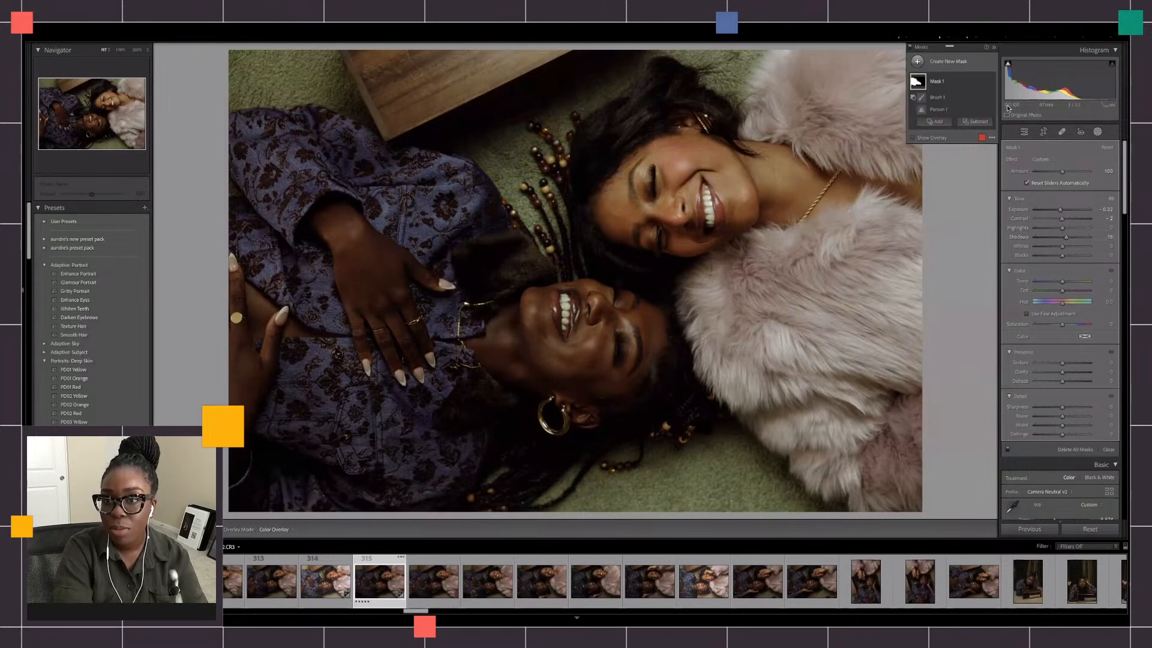
Compare the portrait with the mask hidden and shown, in full view and up close on the masked woman's face.
{"action": "left_click", "coordinate": [990, 83]}
{"action": "left_click", "coordinate": [990, 82]}
{"action": "left_click", "coordinate": [990, 83]}
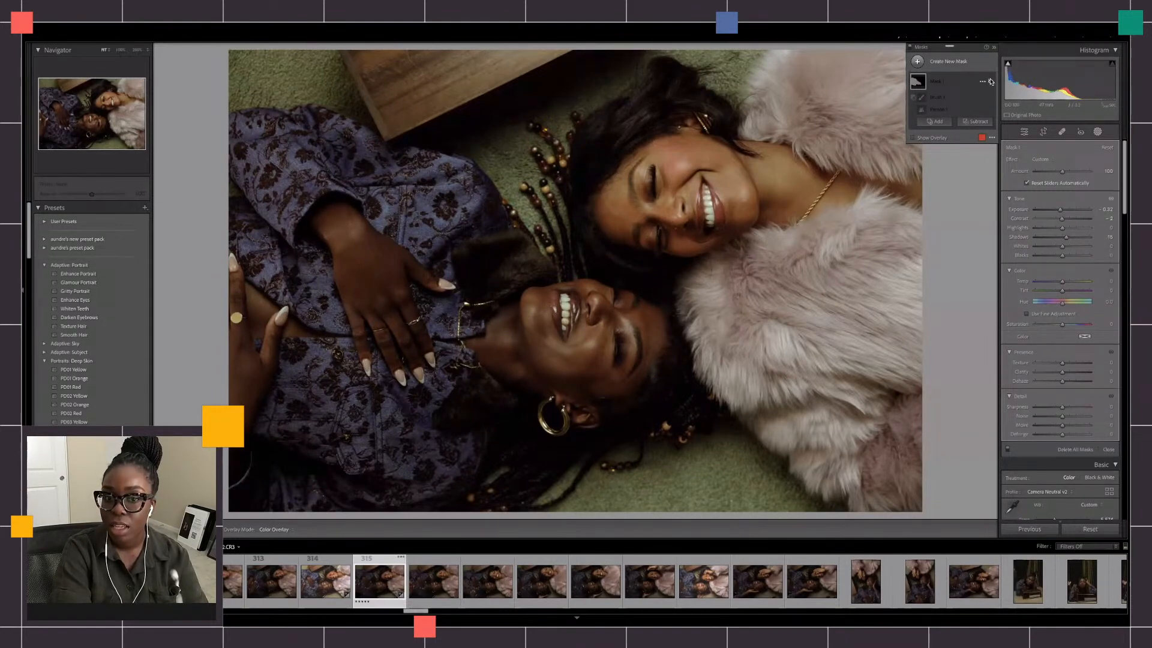
{"action": "left_click", "coordinate": [990, 82]}
{"action": "left_click", "coordinate": [530, 339]}
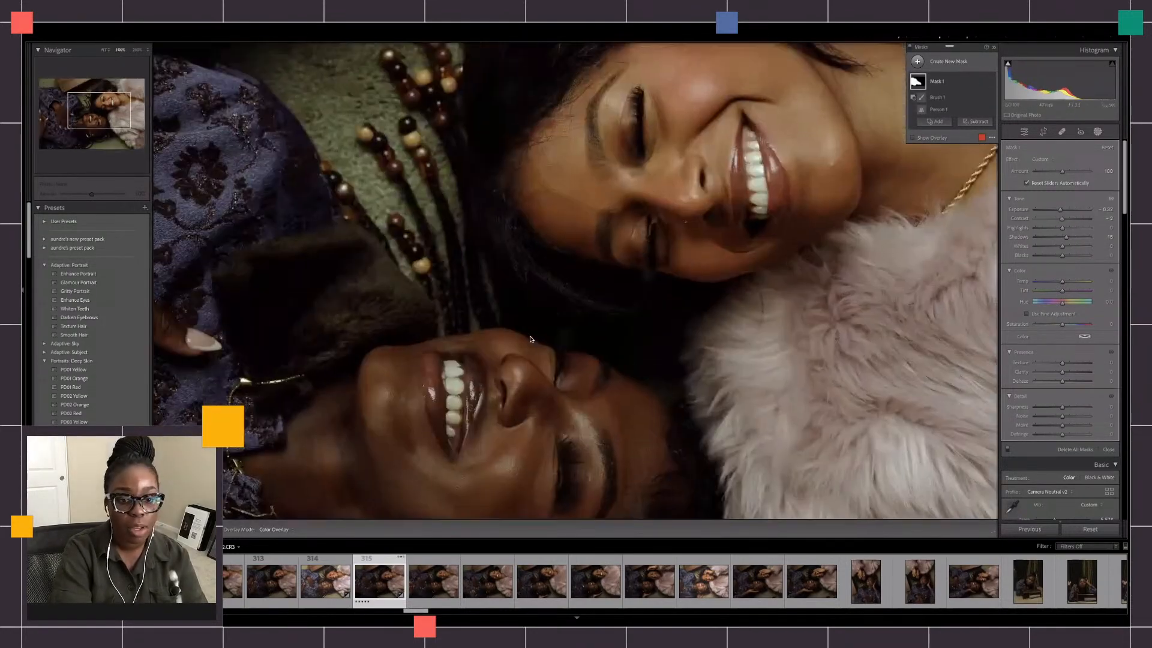
{"action": "left_click", "coordinate": [95, 123]}
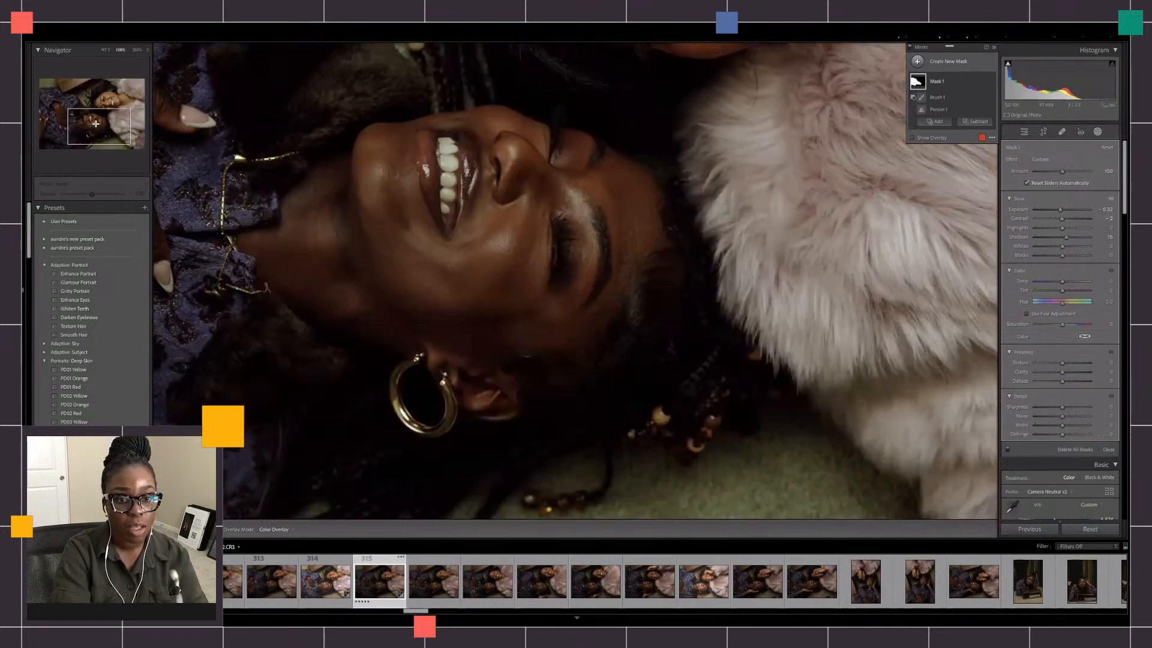
{"action": "left_click", "coordinate": [96, 123]}
{"action": "left_click", "coordinate": [990, 83]}
{"action": "left_click", "coordinate": [990, 82]}
Fine-tune the mask's tone on the woman in the patterned outfit with small whites and blacks adjustments.
{"action": "left_click", "coordinate": [947, 83]}
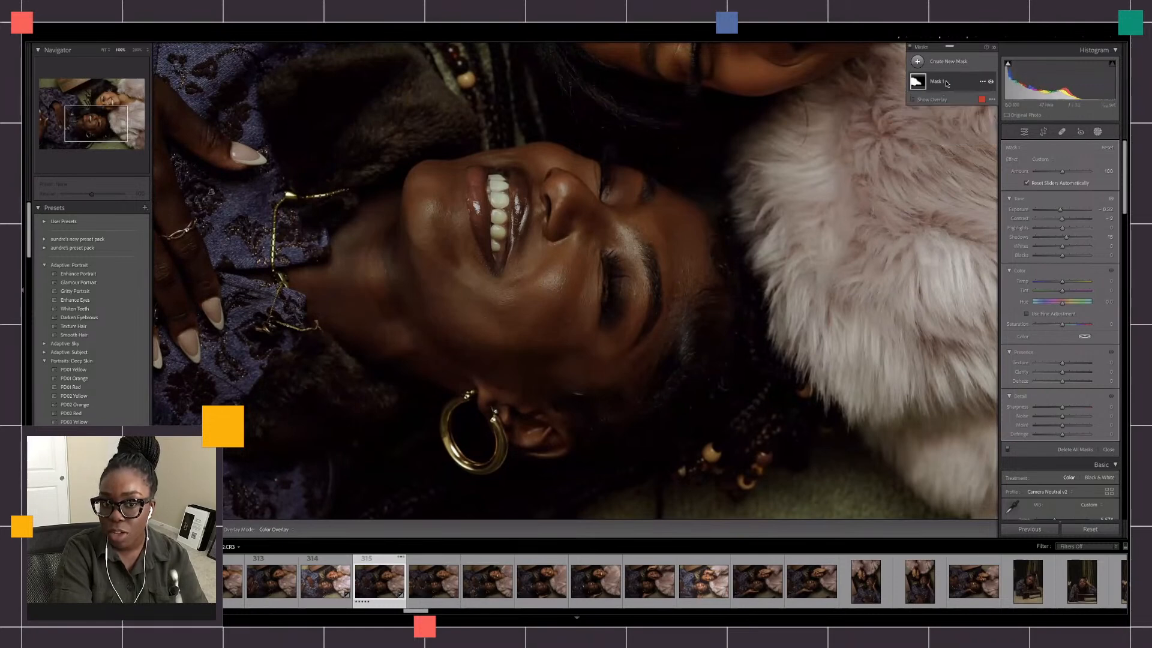
{"action": "left_click_drag", "start_coordinate": [1061, 211], "coordinate": [1063, 257]}
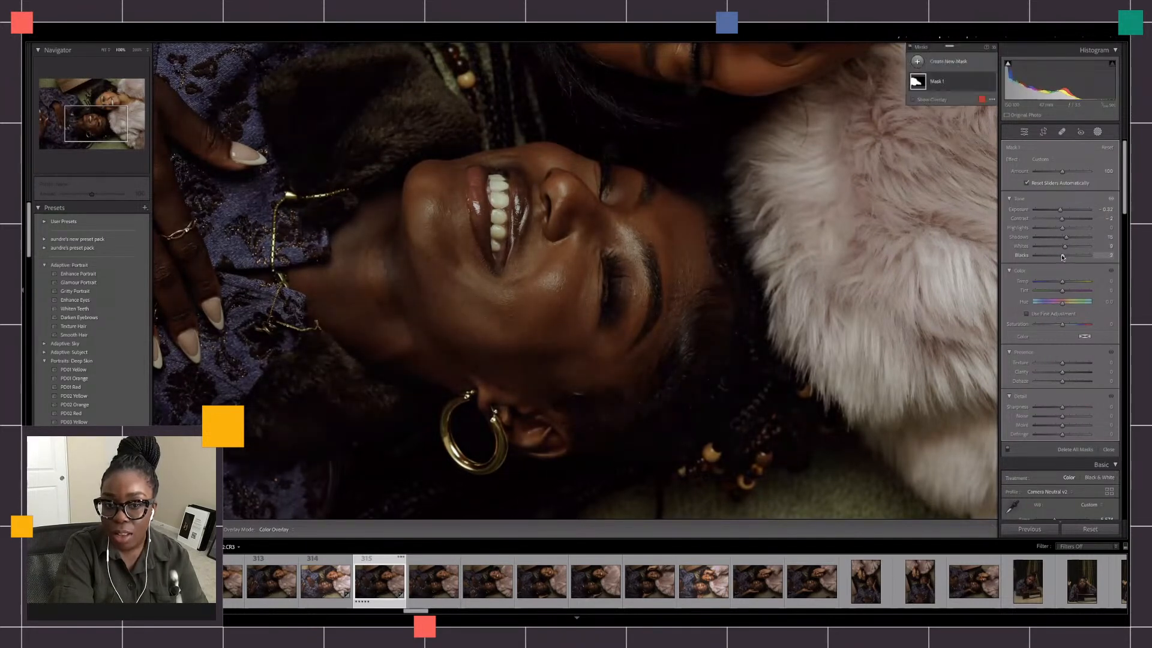
Leave masking, reduce the overall shadows to +21 and fine-tune the overall exposure.
{"action": "left_click", "coordinate": [104, 50]}
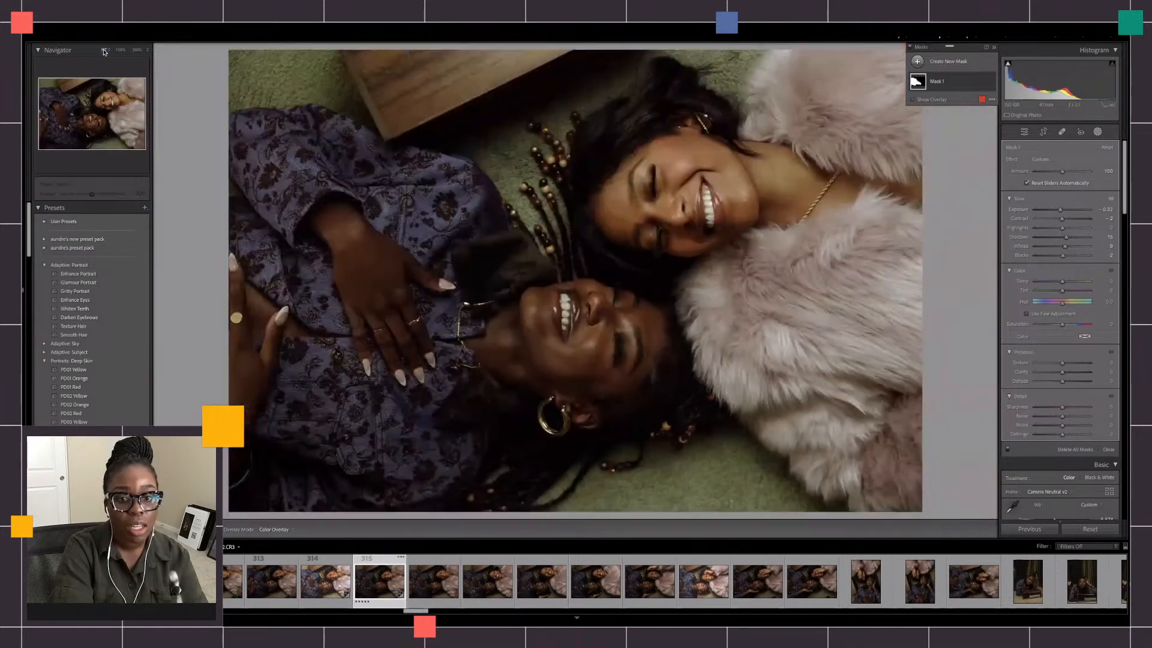
{"action": "left_click", "coordinate": [1093, 131]}
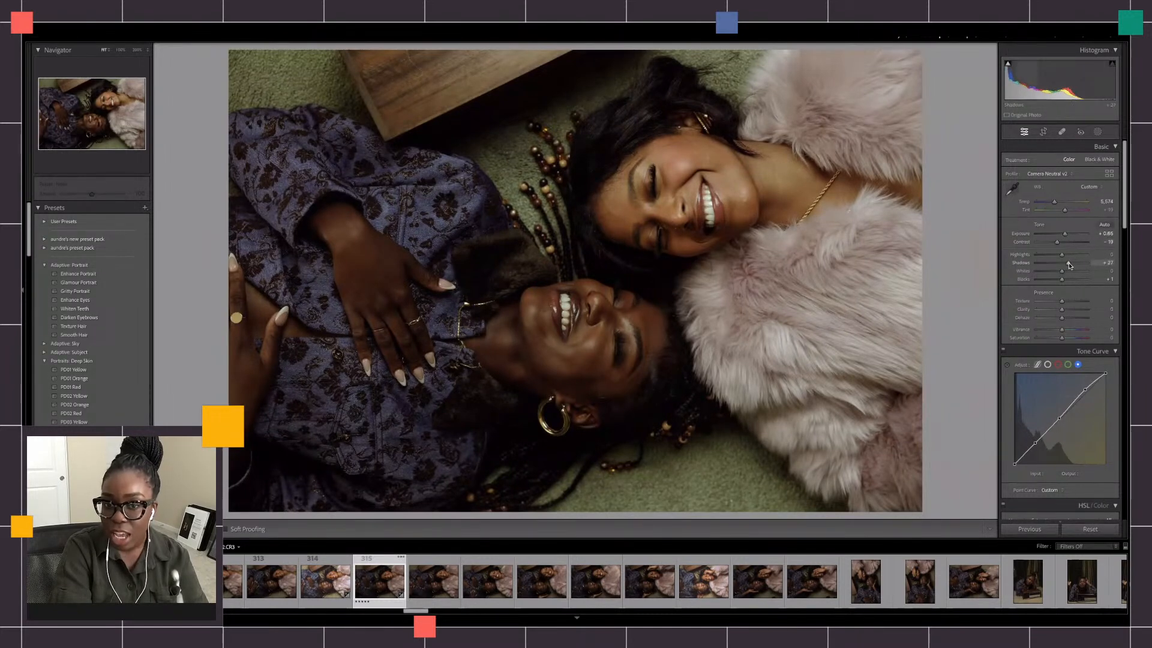
{"action": "left_click_drag", "start_coordinate": [1065, 235], "coordinate": [1063, 236]}
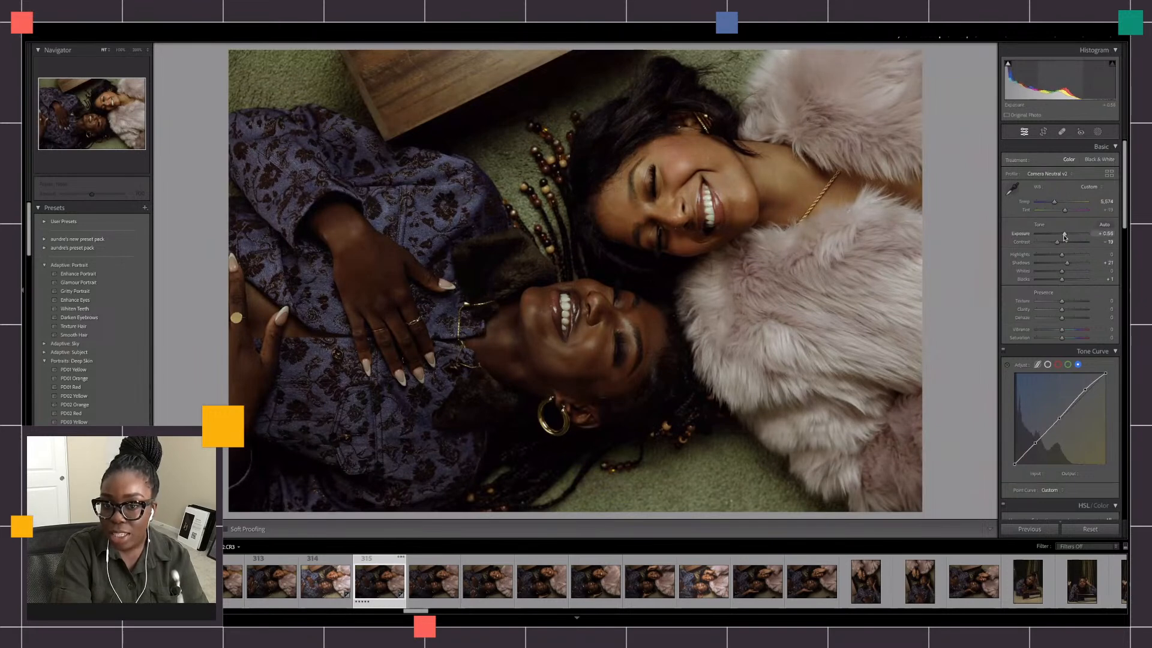
Review the portrait's point curve and its red, green and blue channel tone curves.
{"action": "mouse_move", "coordinate": [1125, 184]}
{"action": "left_mouse_down"}
{"action": "mouse_move", "coordinate": [1126, 212]}
{"action": "mouse_move", "coordinate": [1126, 187]}
{"action": "left_mouse_up"}
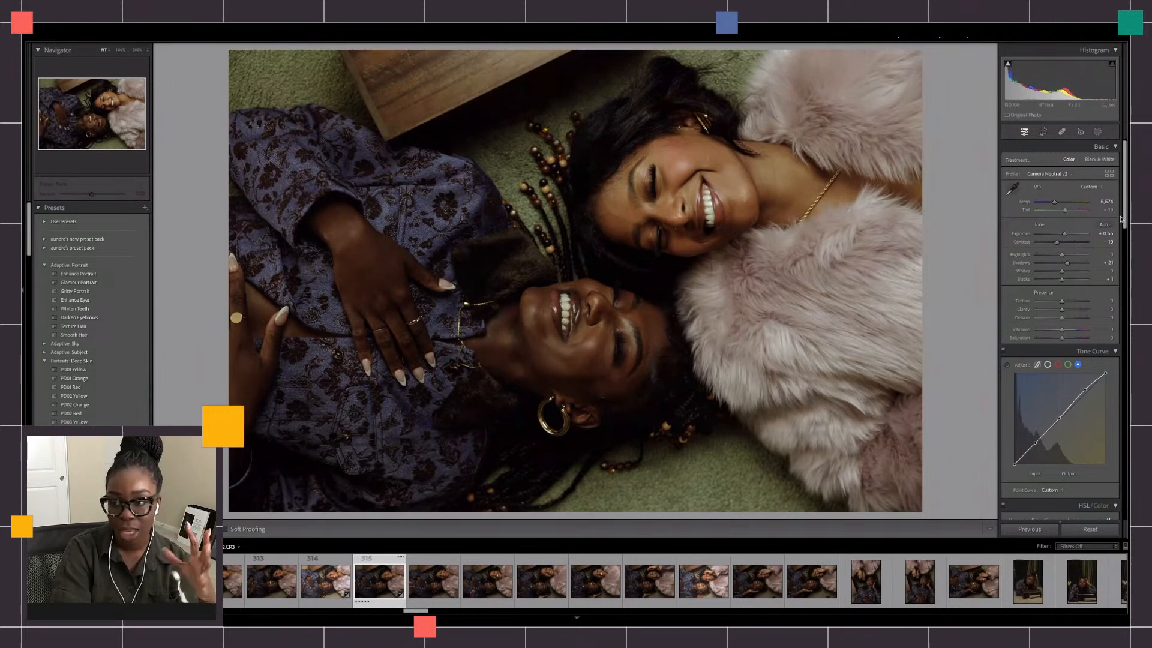
{"action": "left_click_drag", "start_coordinate": [1125, 211], "coordinate": [1123, 232]}
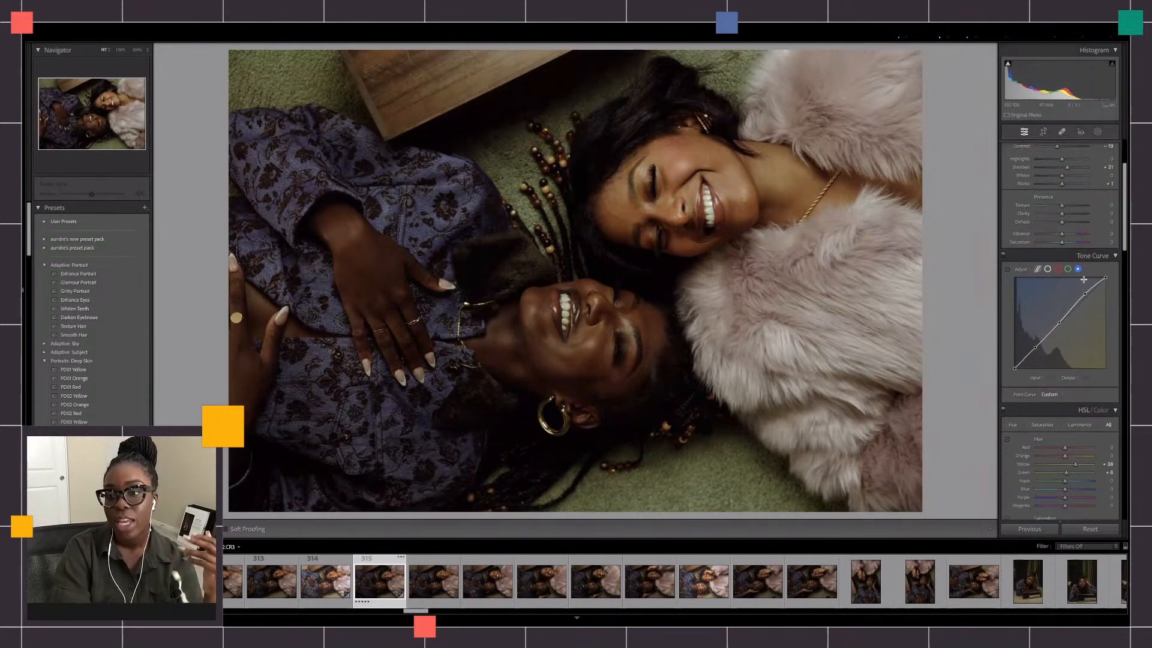
{"action": "left_click", "coordinate": [1047, 270]}
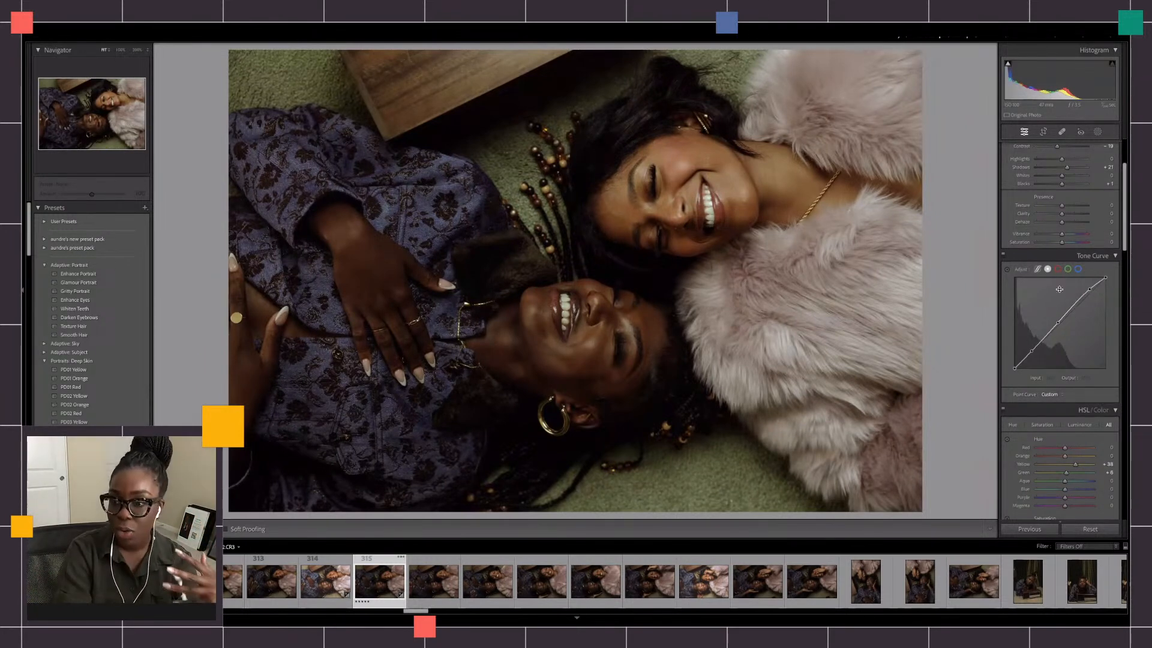
{"action": "left_click", "coordinate": [1058, 270]}
{"action": "left_click", "coordinate": [1069, 270]}
{"action": "left_click", "coordinate": [1075, 270]}
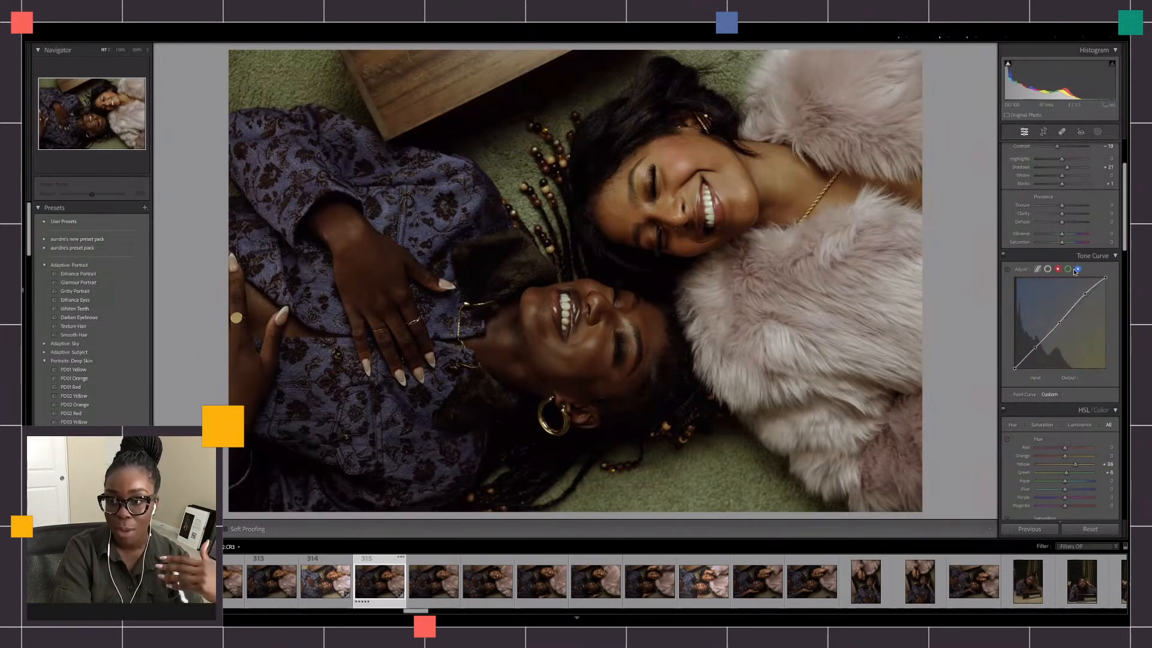
Refine the green carpet in HSL by checking the yellow hue, setting green saturation to +15 and slightly raising green luminance.
{"action": "left_click_drag", "start_coordinate": [1124, 231], "coordinate": [1124, 280]}
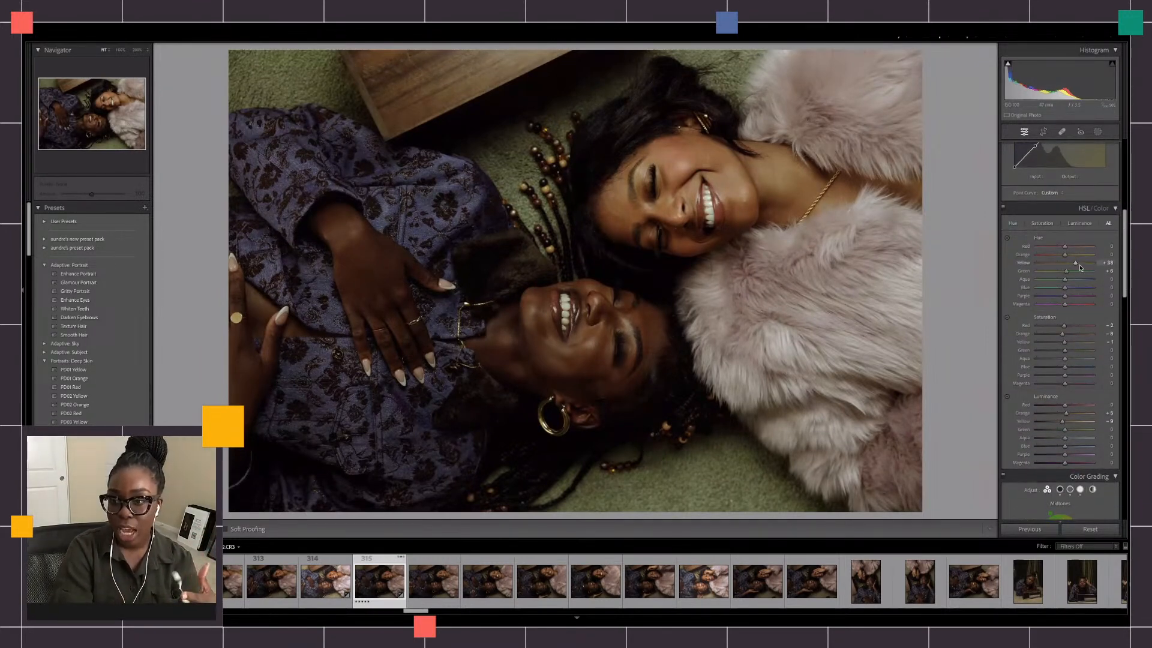
{"action": "left_click_drag", "start_coordinate": [1075, 265], "coordinate": [1074, 268]}
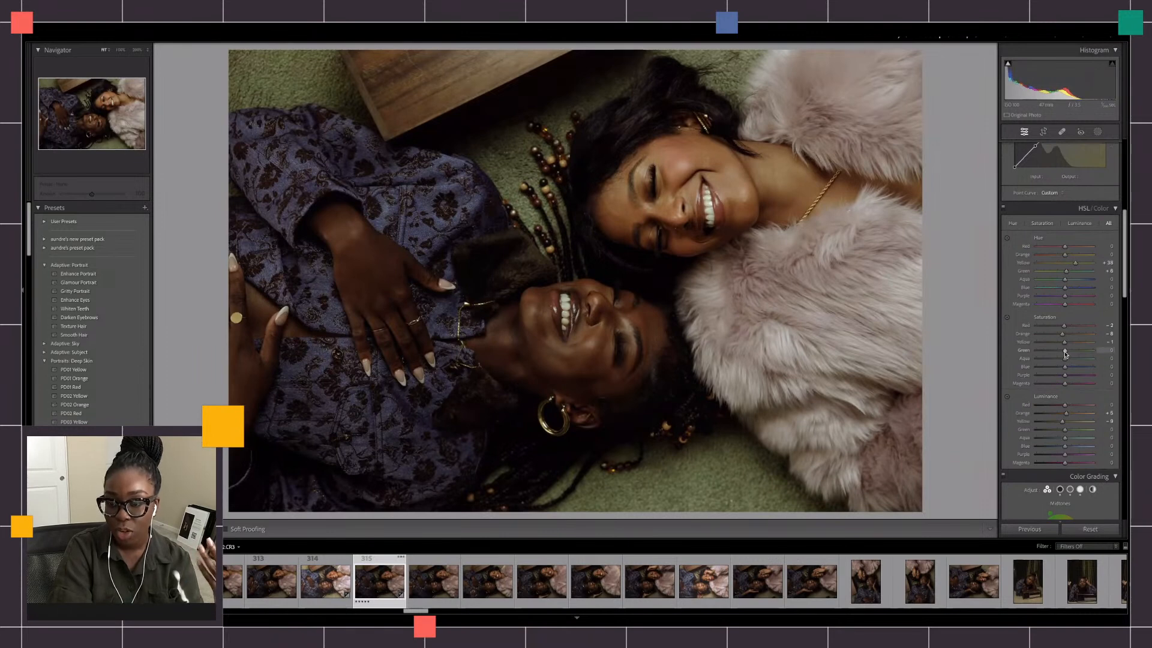
{"action": "left_click_drag", "start_coordinate": [1058, 356], "coordinate": [1076, 354]}
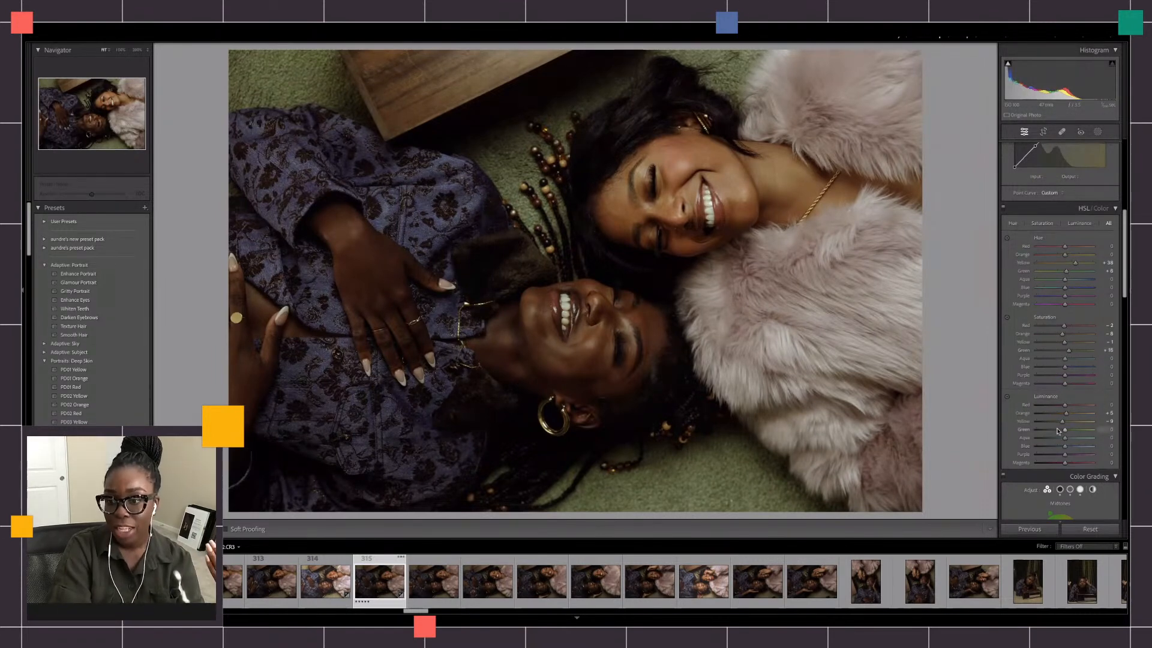
{"action": "left_click_drag", "start_coordinate": [1062, 431], "coordinate": [1061, 433]}
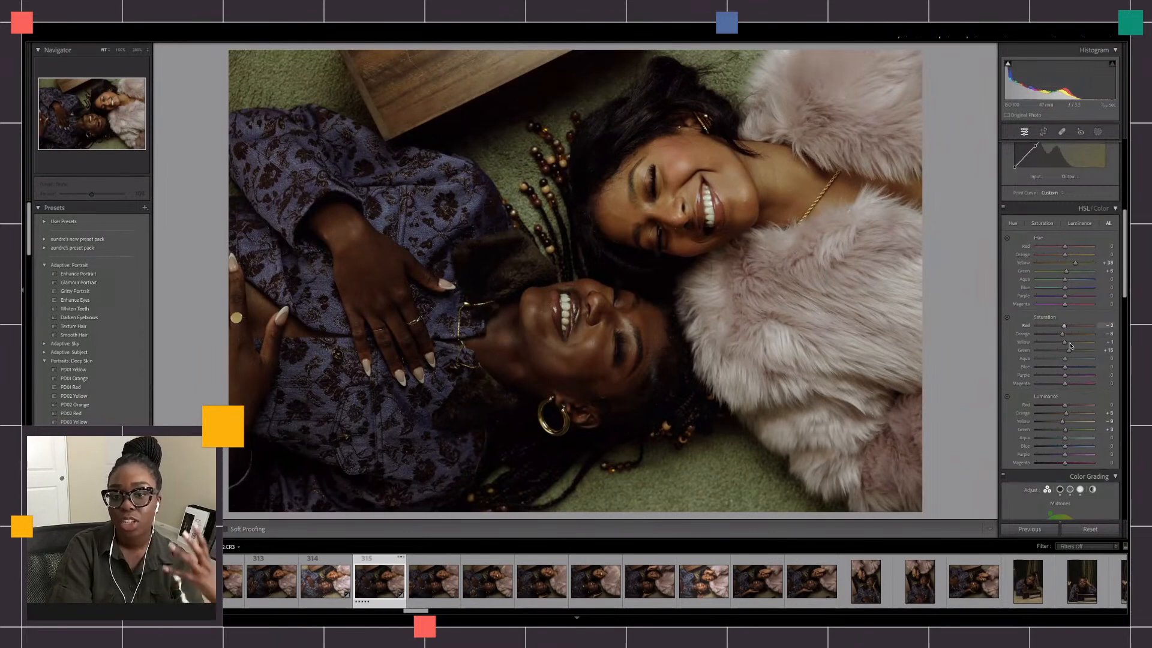
Try extreme red saturation of +100 and orange saturation of -100 to test the skin tones, undoing each change.
{"action": "left_click_drag", "start_coordinate": [1064, 325], "coordinate": [1117, 323]}
{"action": "key", "text": "ctrl+z"}
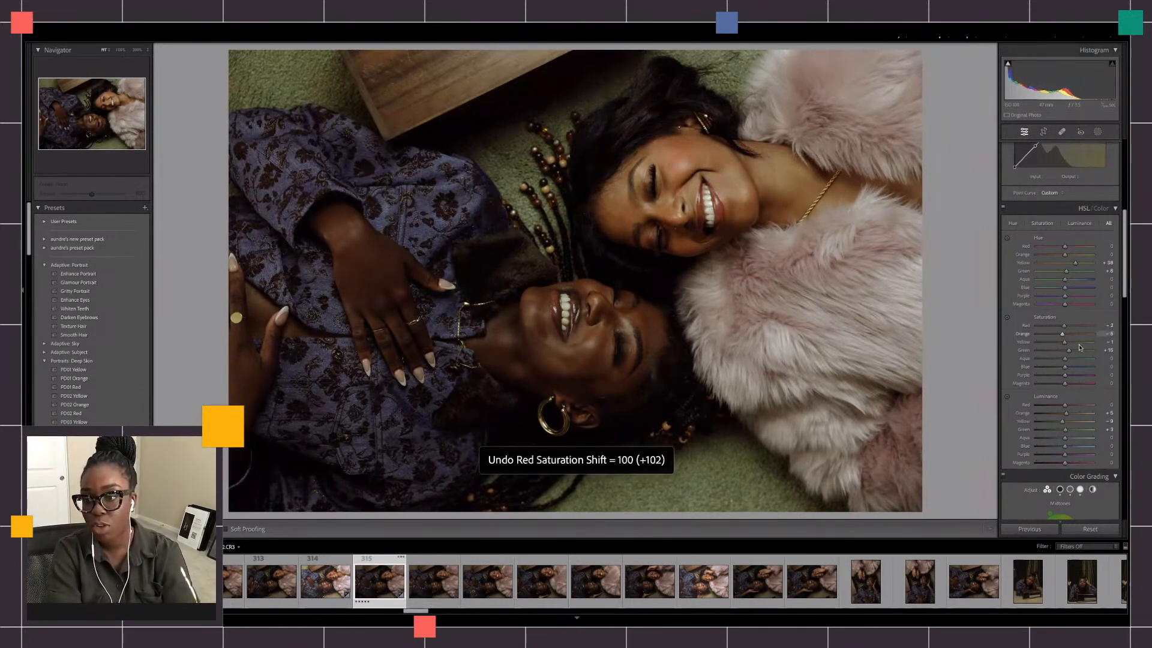
{"action": "left_click_drag", "start_coordinate": [1043, 338], "coordinate": [967, 338]}
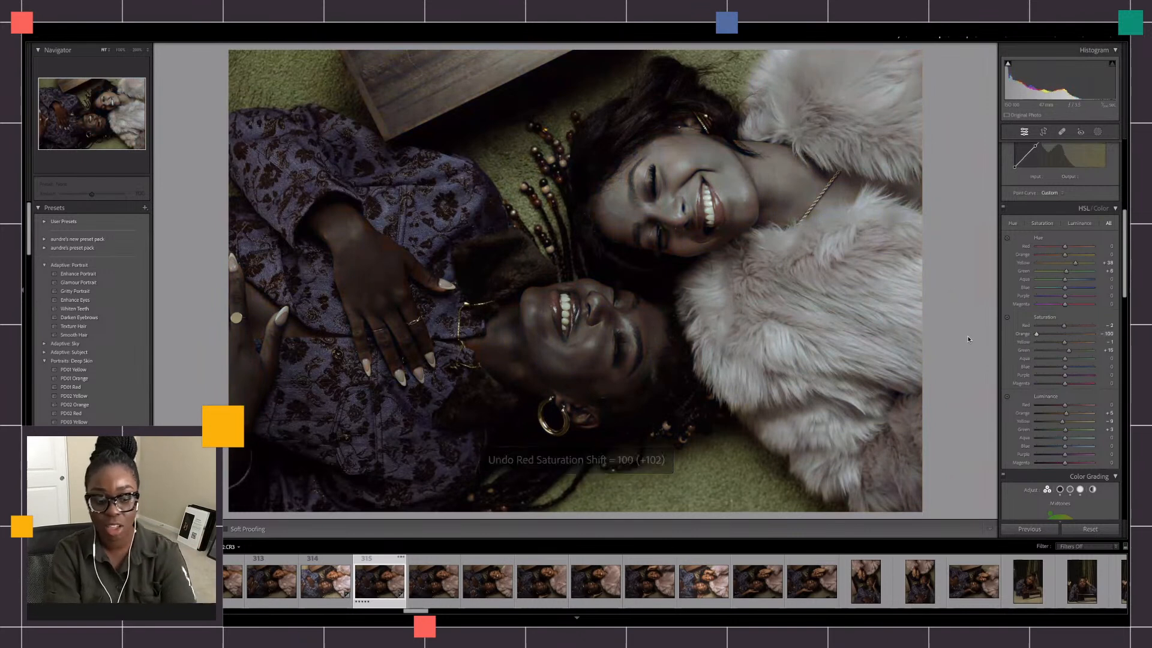
{"action": "key", "text": "ctrl+z"}
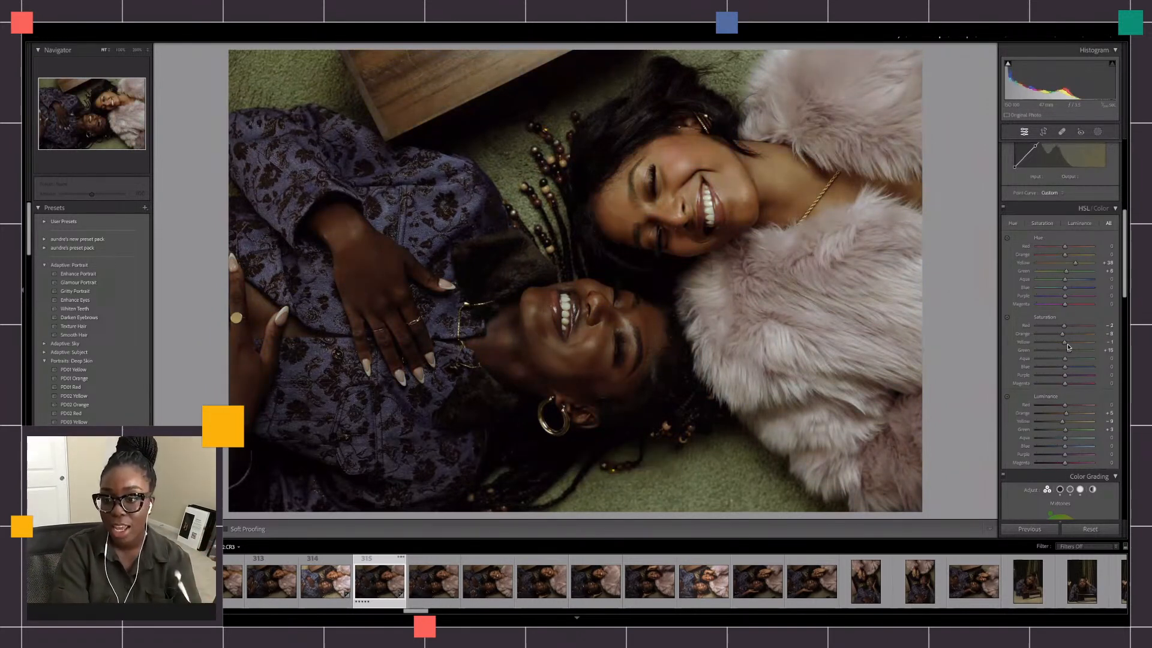
Set yellow saturation to +17, blue saturation to +10, blue hue to -43 and blue luminance to +32 in HSL.
{"action": "left_click_drag", "start_coordinate": [1064, 343], "coordinate": [1070, 344]}
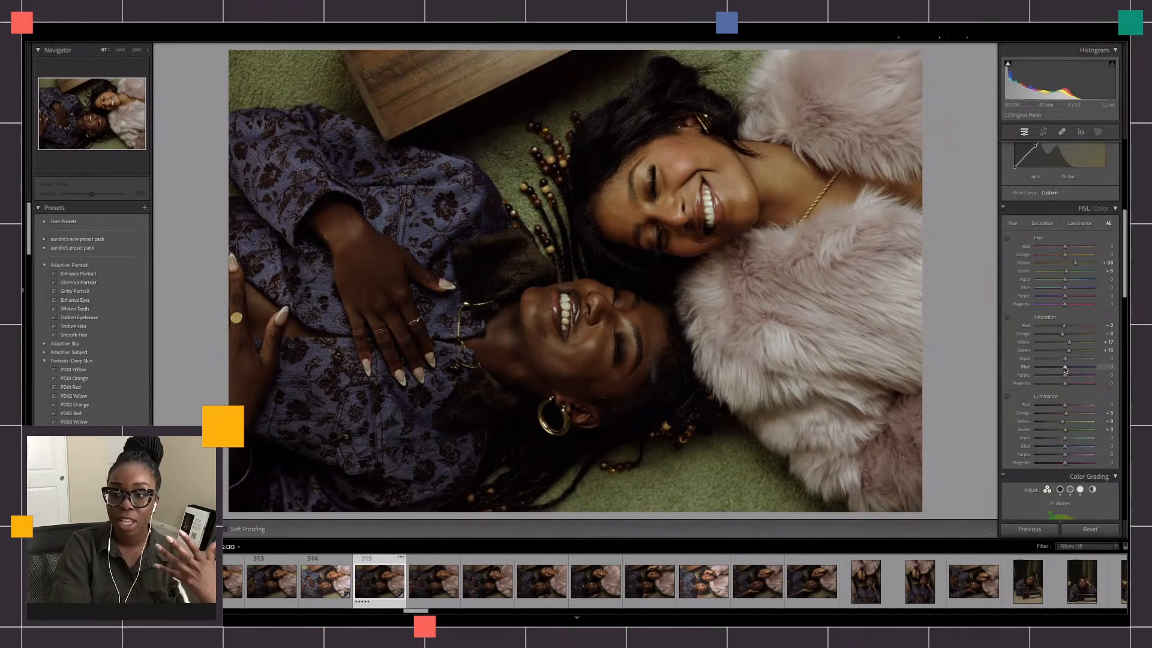
{"action": "left_click_drag", "start_coordinate": [1057, 368], "coordinate": [1068, 368]}
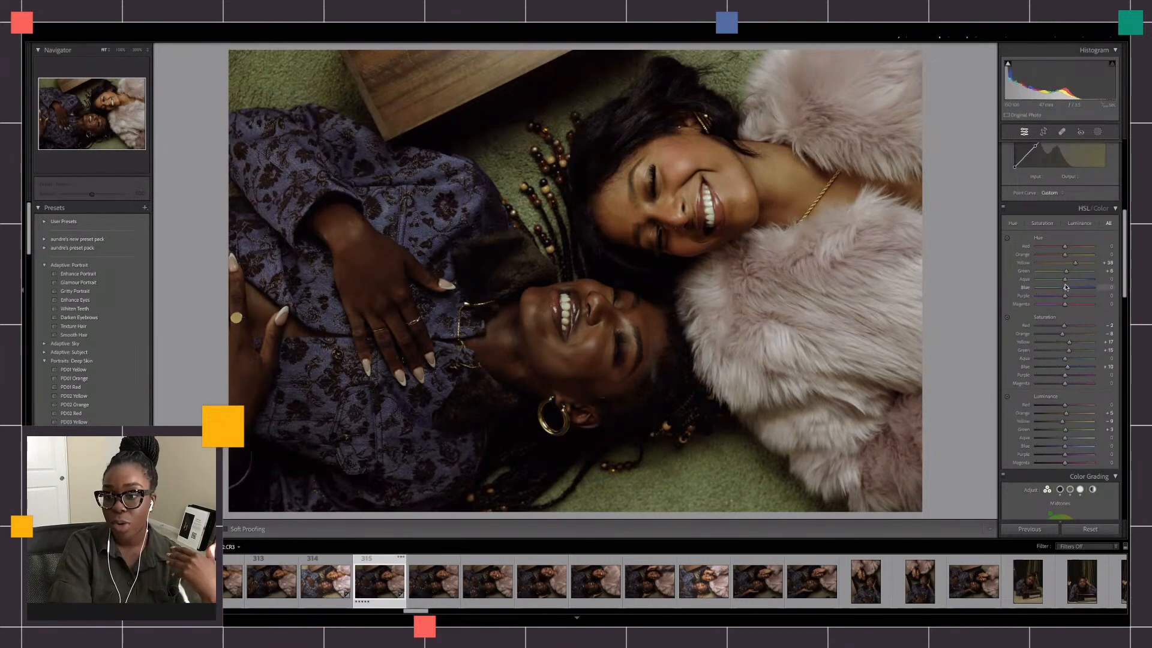
{"action": "left_click_drag", "start_coordinate": [1058, 291], "coordinate": [1053, 292]}
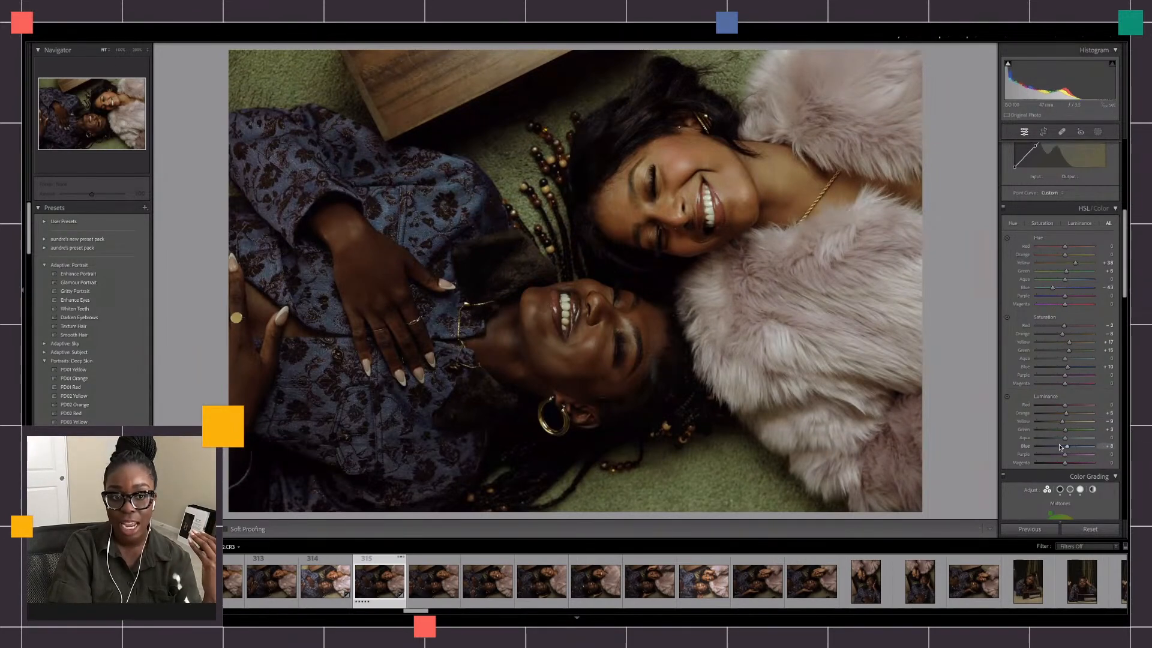
{"action": "scroll", "coordinate": [1122, 231], "scroll_direction": "down", "scroll_amount": 10}
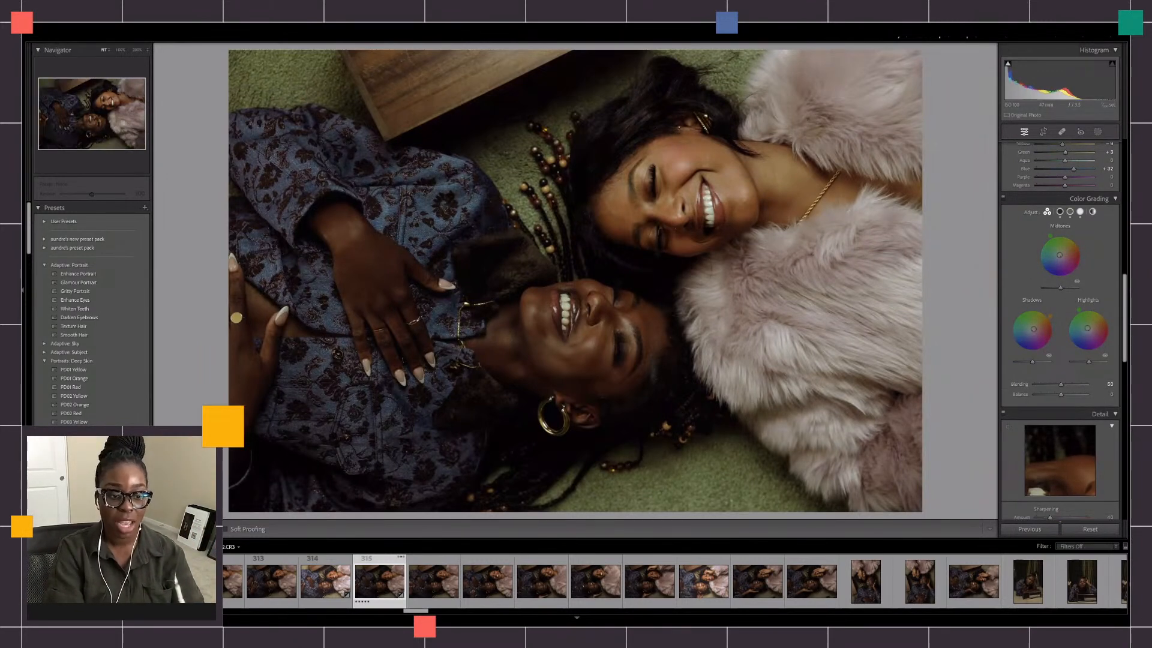
Compare the portrait before and after the edit in a split view, examining the women's faces up close.
{"action": "key", "text": "y"}
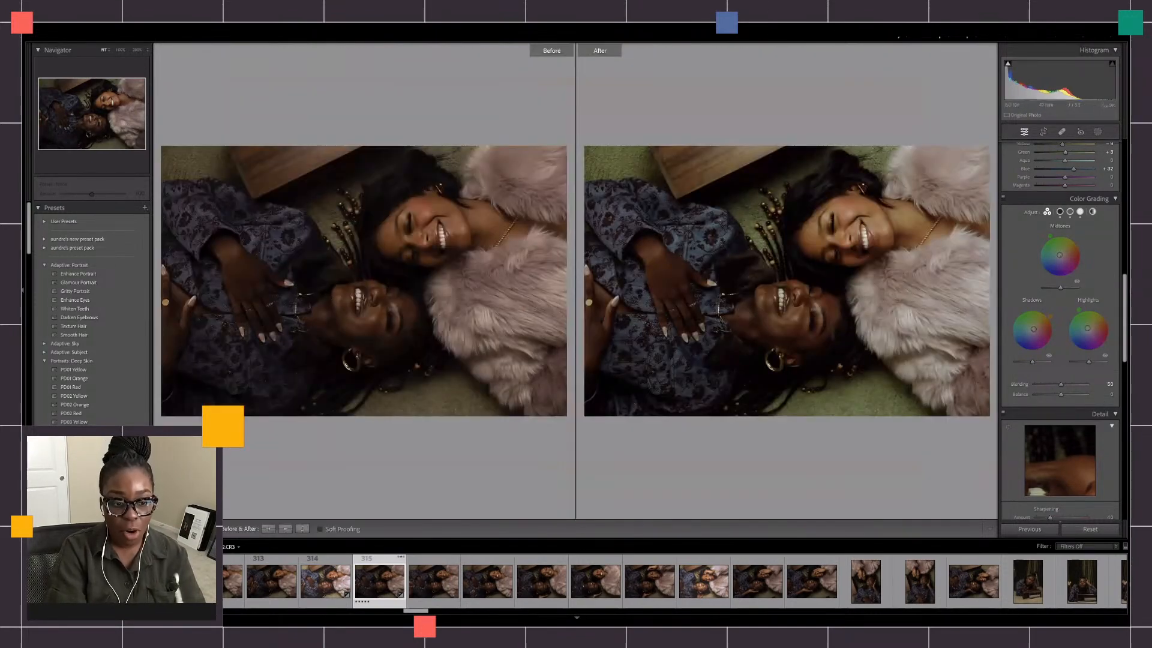
{"action": "key", "text": "shift+y"}
{"action": "key", "text": "z"}
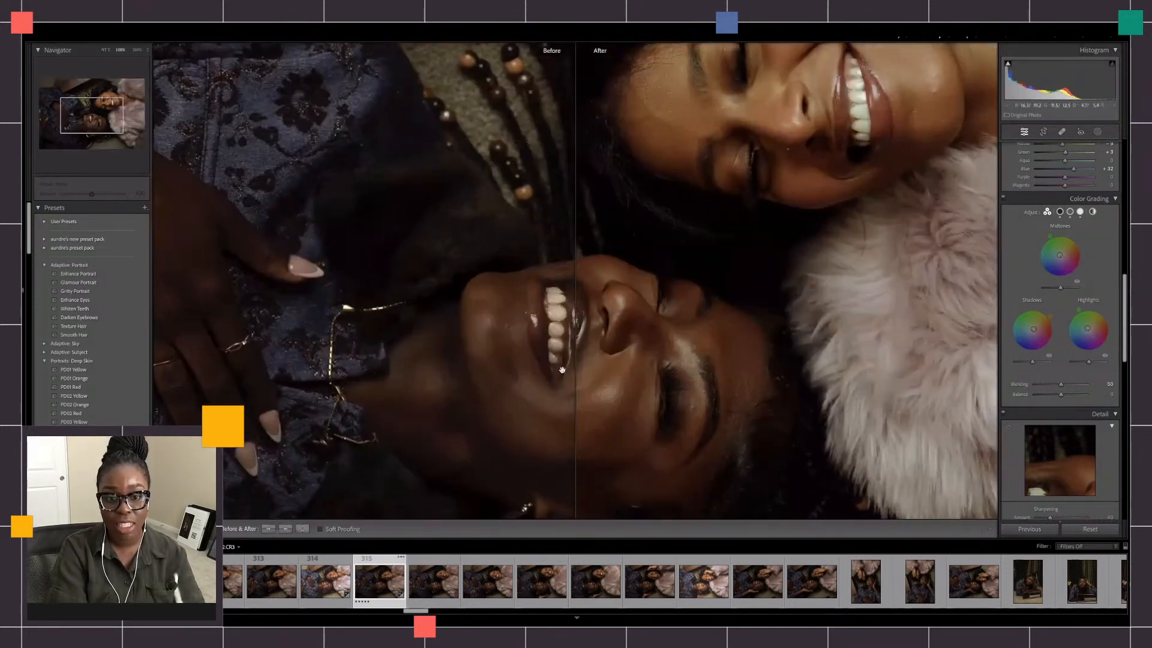
{"action": "key", "text": "z"}
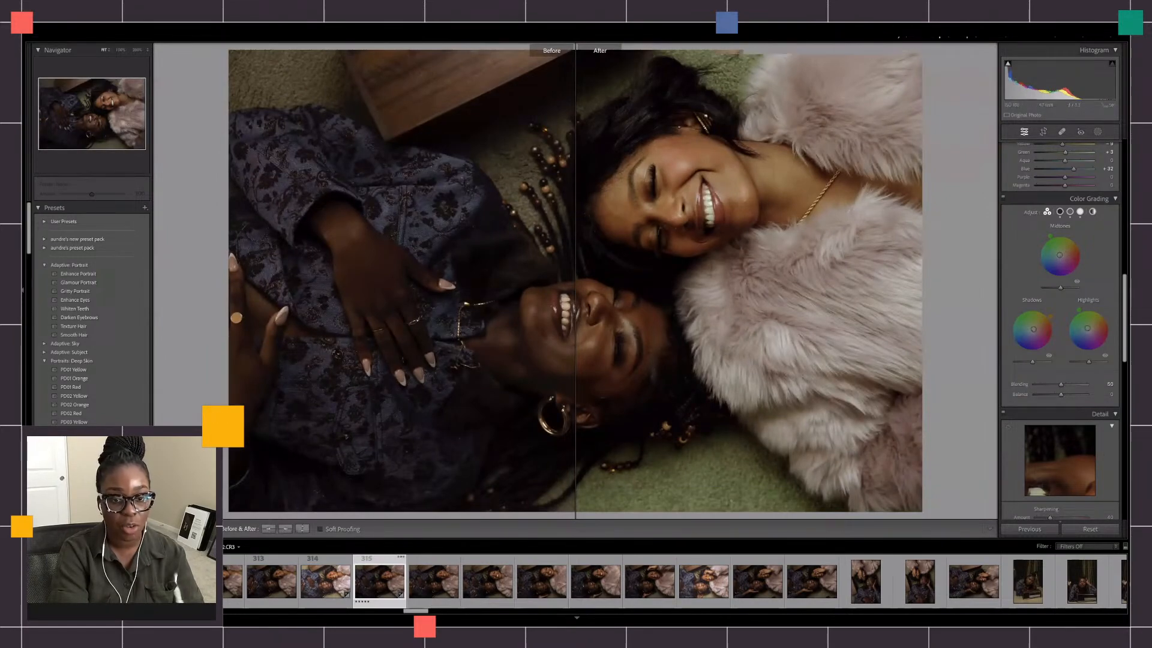
Examine both women's skin tones and the fur coat in a side-by-side before/after comparison, and return to the single edited photo.
{"action": "key", "text": "alt+y"}
{"action": "key", "text": "alt+y"}
{"action": "key", "text": "y"}
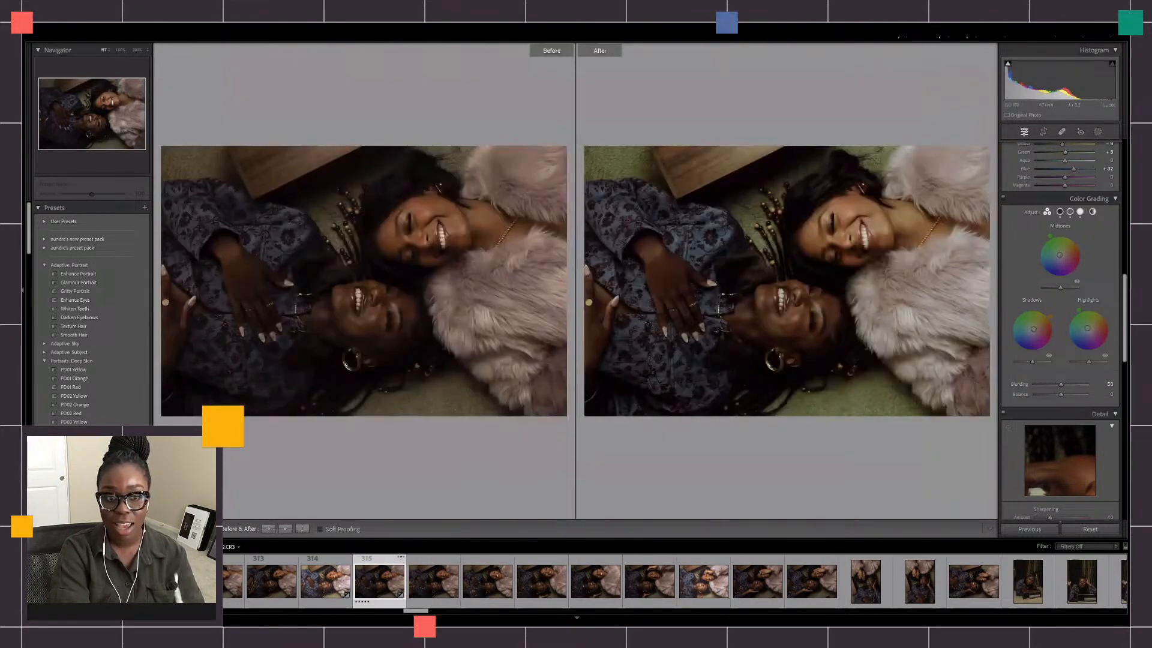
{"action": "left_click", "coordinate": [819, 284]}
{"action": "left_click_drag", "start_coordinate": [768, 290], "coordinate": [665, 301]}
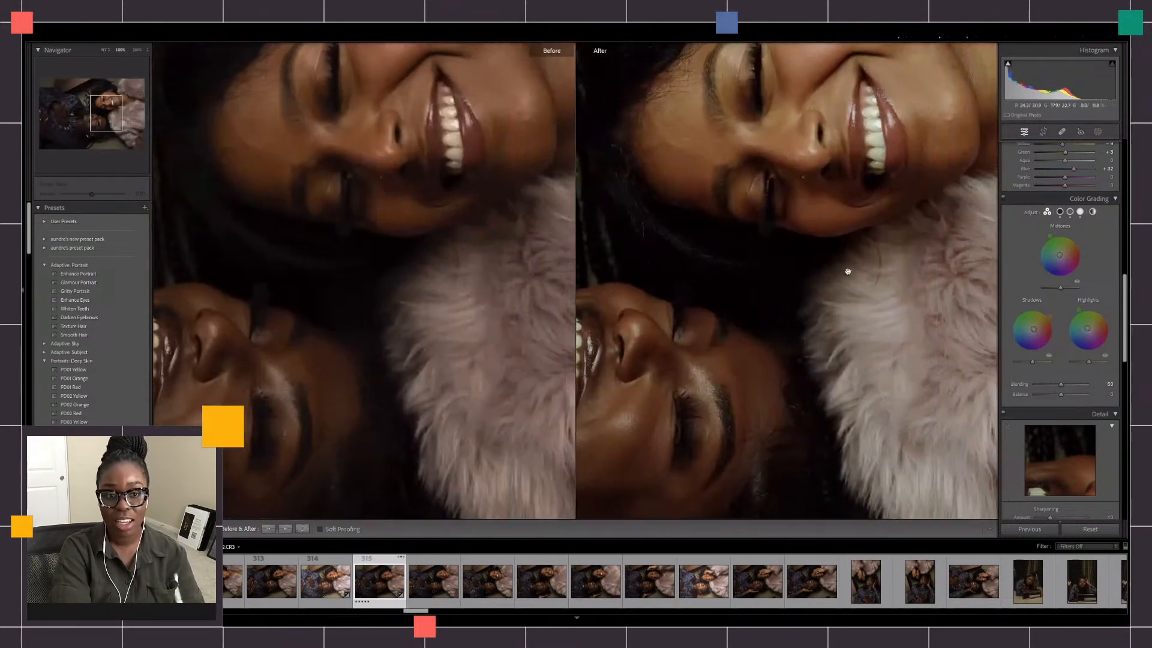
{"action": "left_click_drag", "start_coordinate": [848, 270], "coordinate": [767, 315]}
{"action": "left_click", "coordinate": [767, 315]}
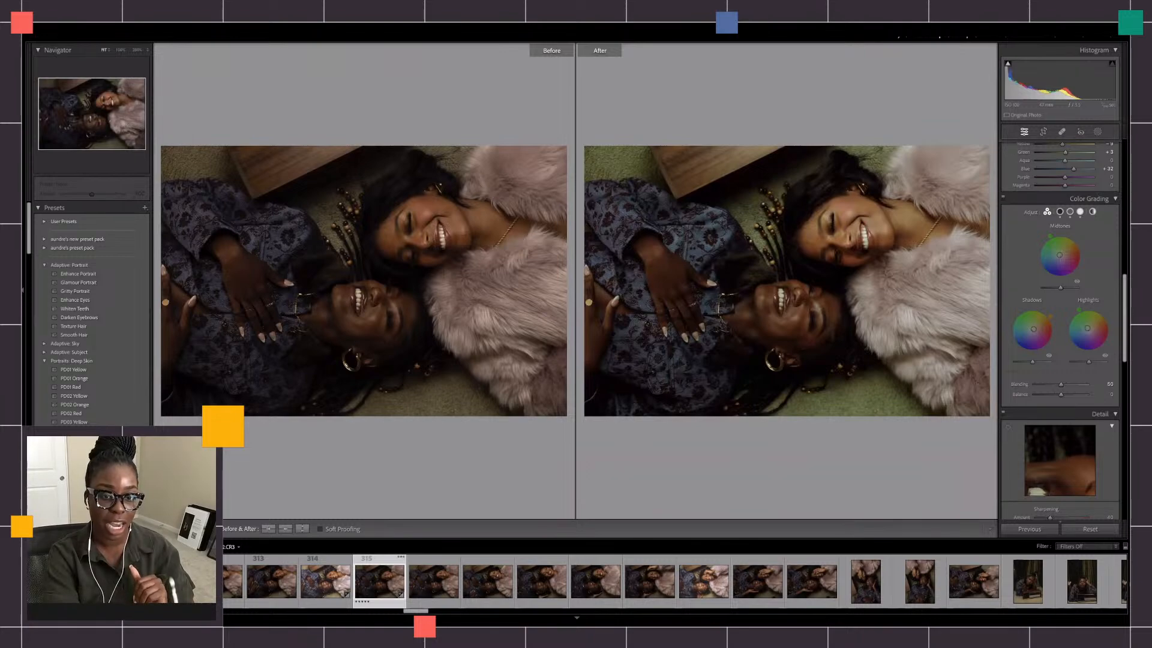
{"action": "key", "text": "y"}
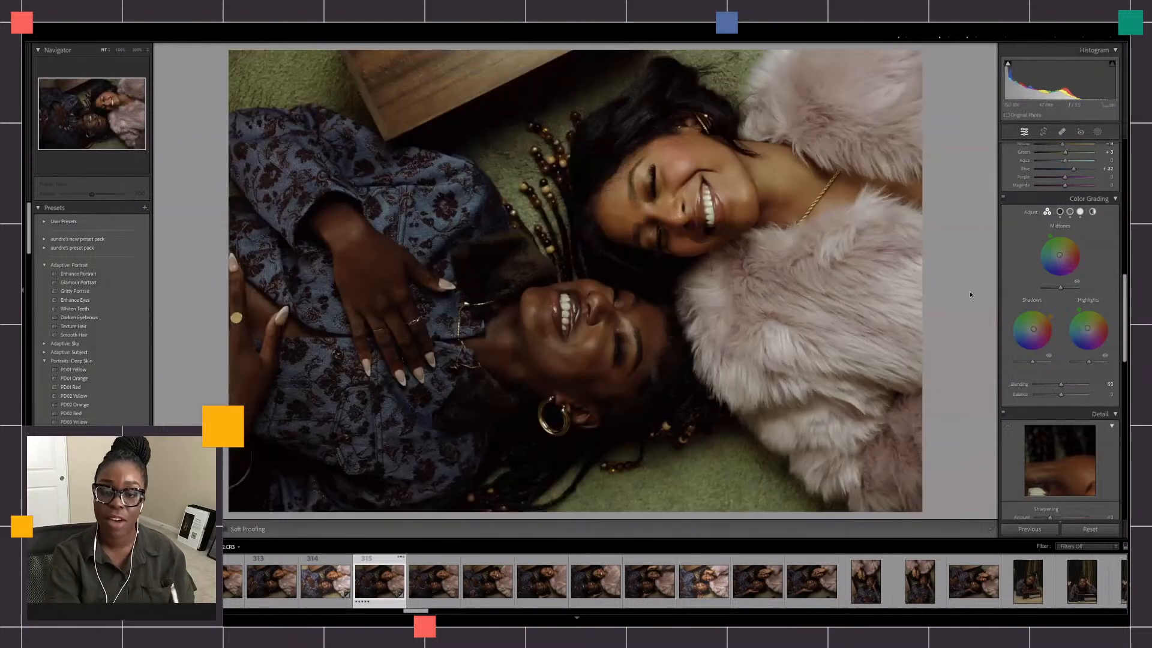